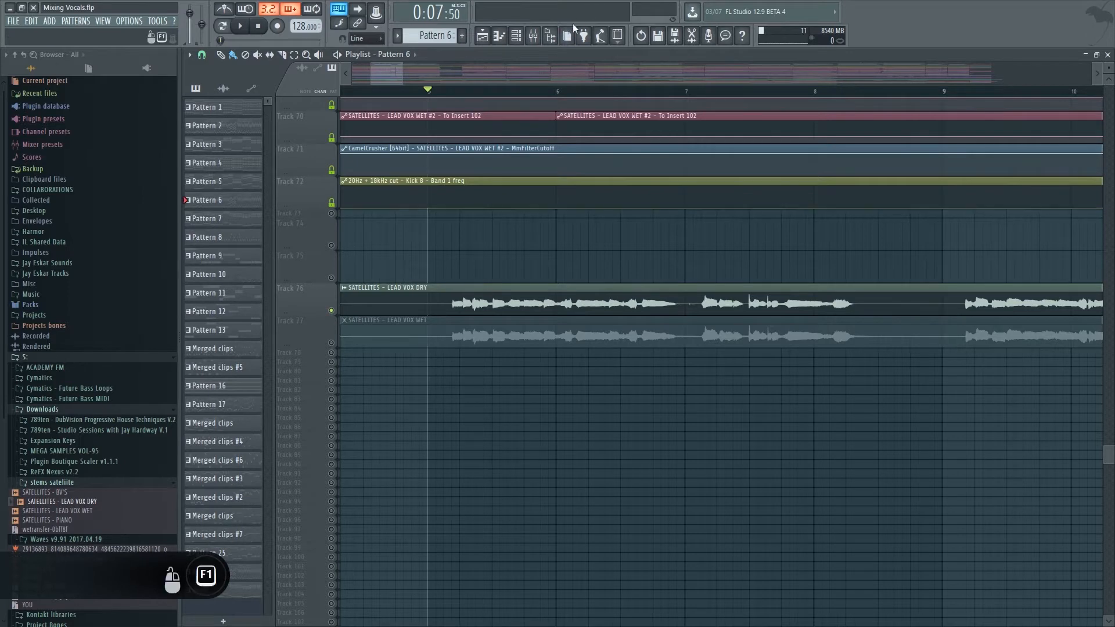
# Step: Hide the browser and play back the dry lead vocal from bar 5
pyautogui.click(550, 36)
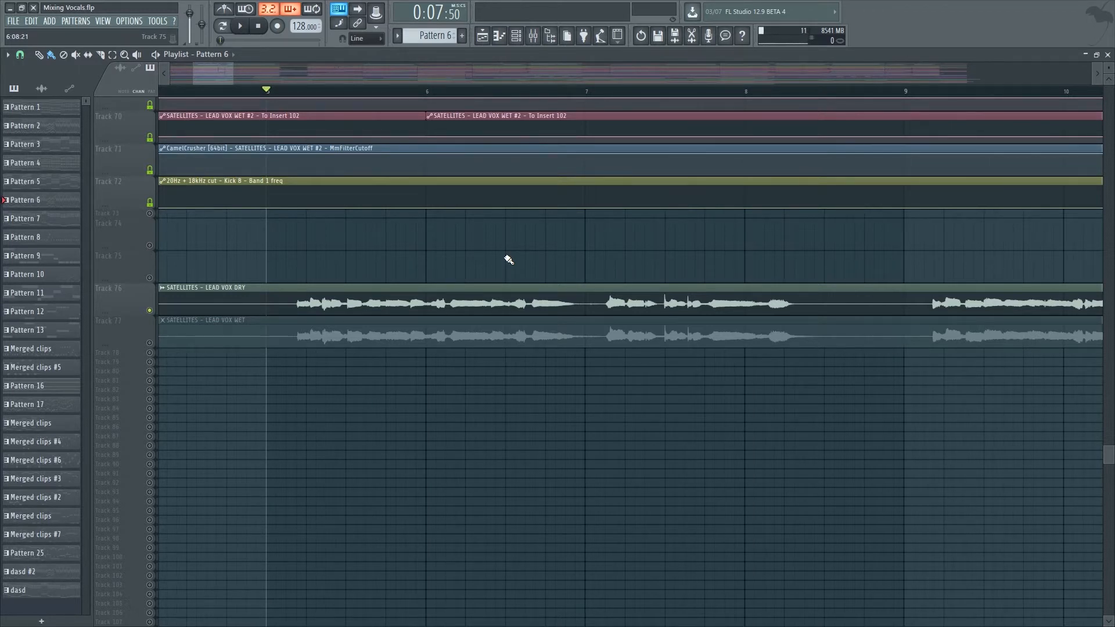
pyautogui.press('space')
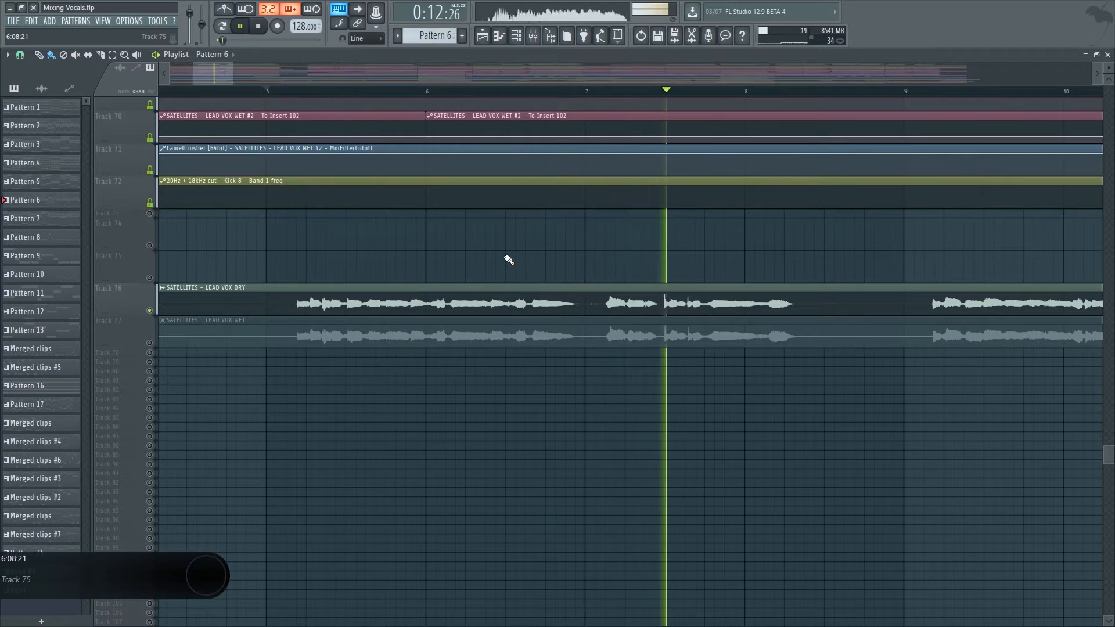
pyautogui.press('space')
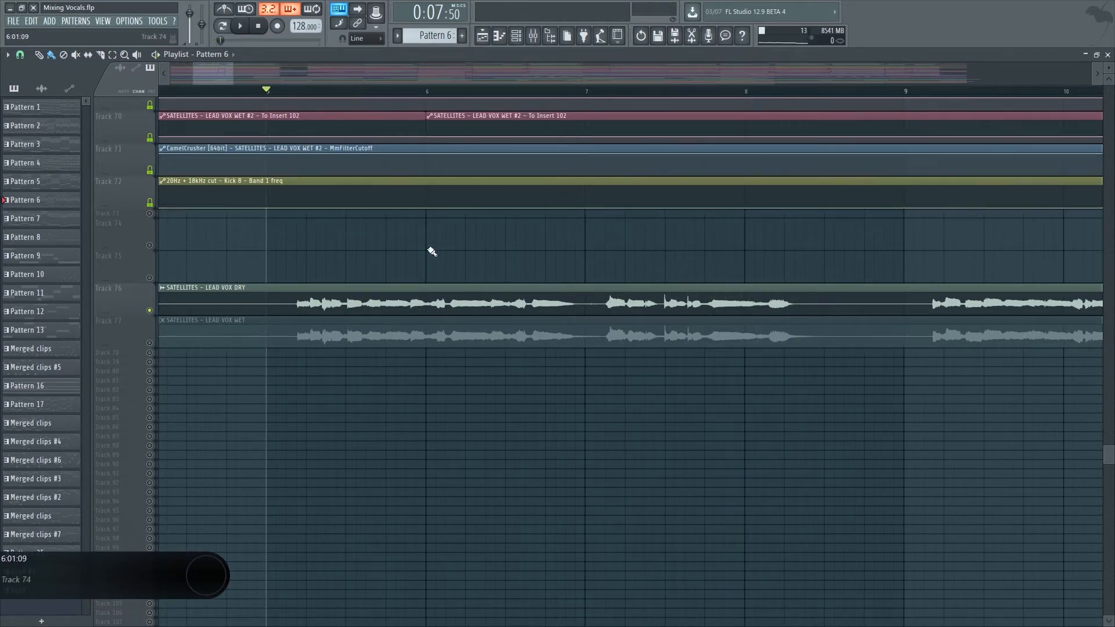
# Step: Route the SATELLITES - LEAD VOX DRY channel to a free mixer track and return to the playlist
pyautogui.doubleClick(421, 301)
pyautogui.click(42, 139)
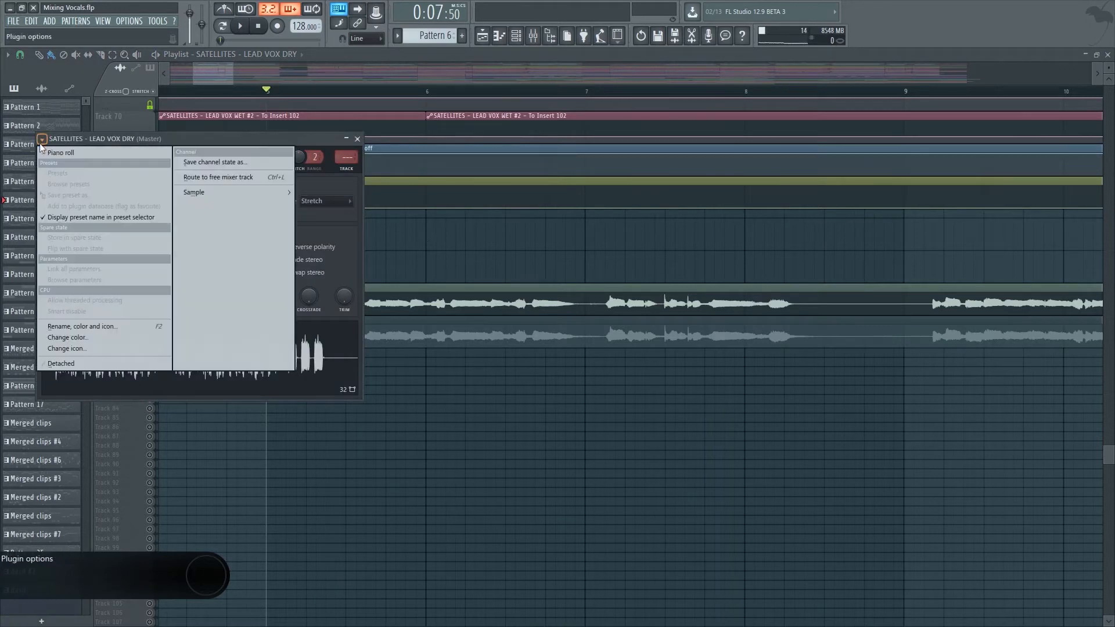
pyautogui.click(222, 179)
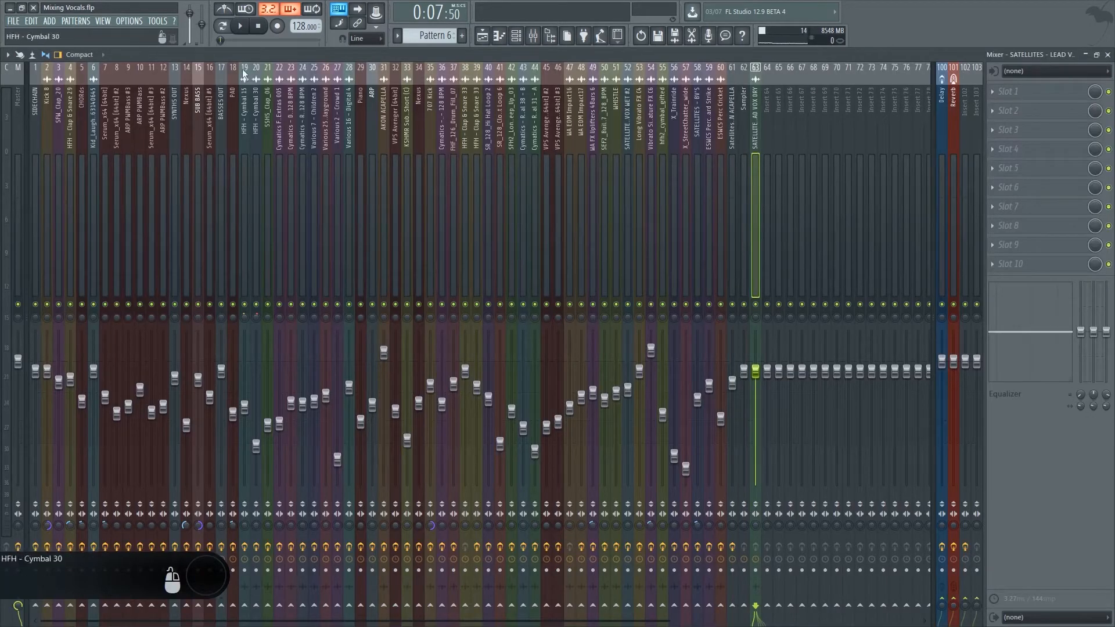
pyautogui.click(485, 38)
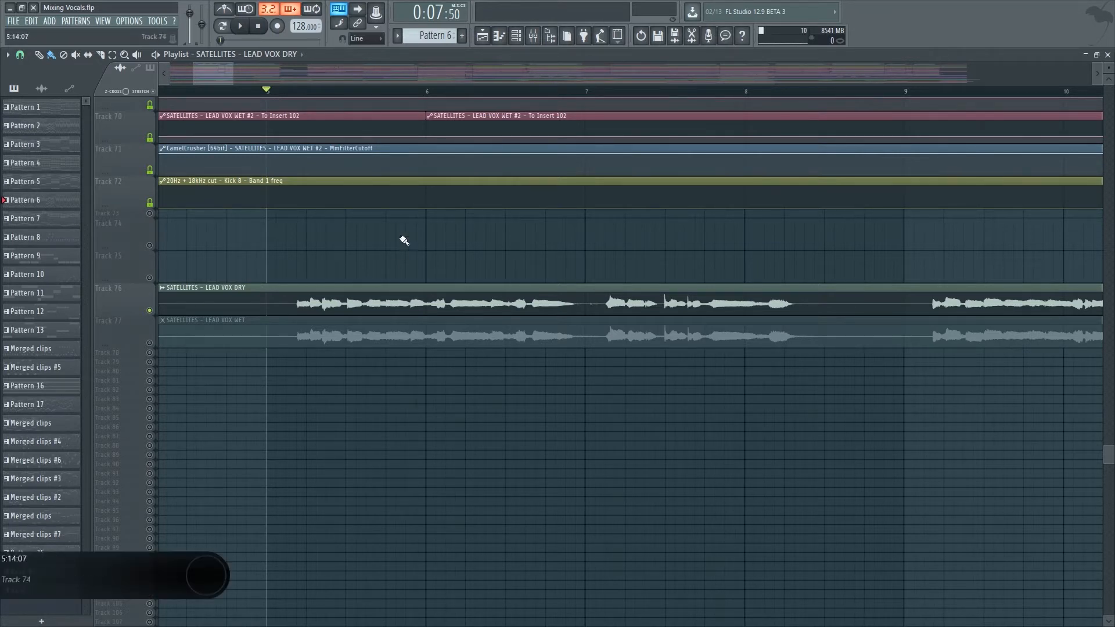
# Step: Play the dry lead vocal from bar 5 to past bar 8 and inspect its waveform
pyautogui.scroll(3, 290, 137)
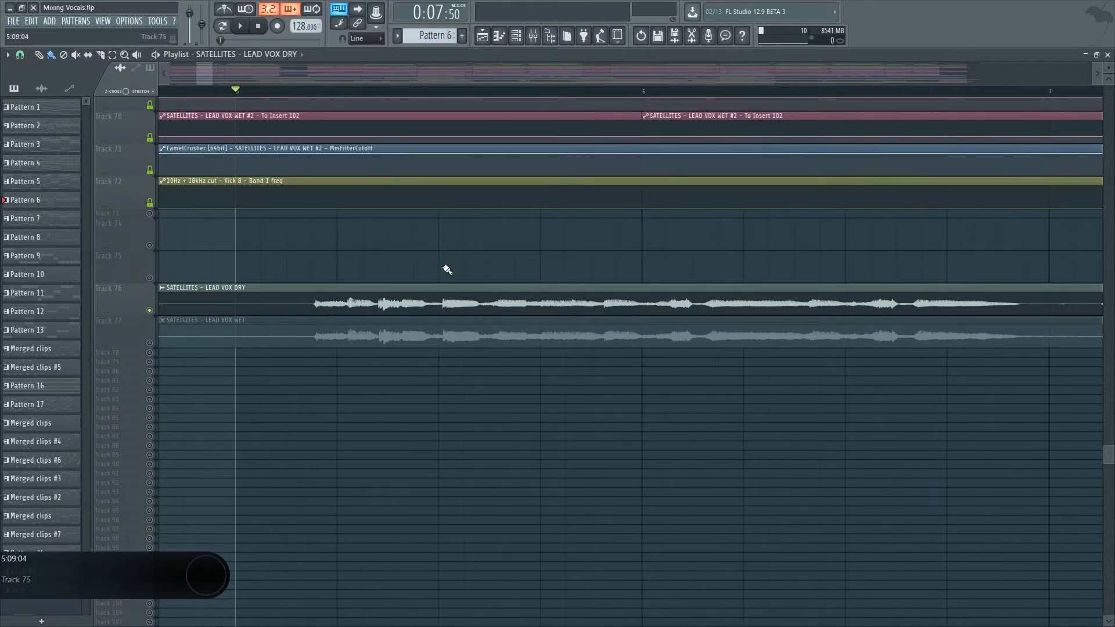
pyautogui.press('space')
pyautogui.press('space')
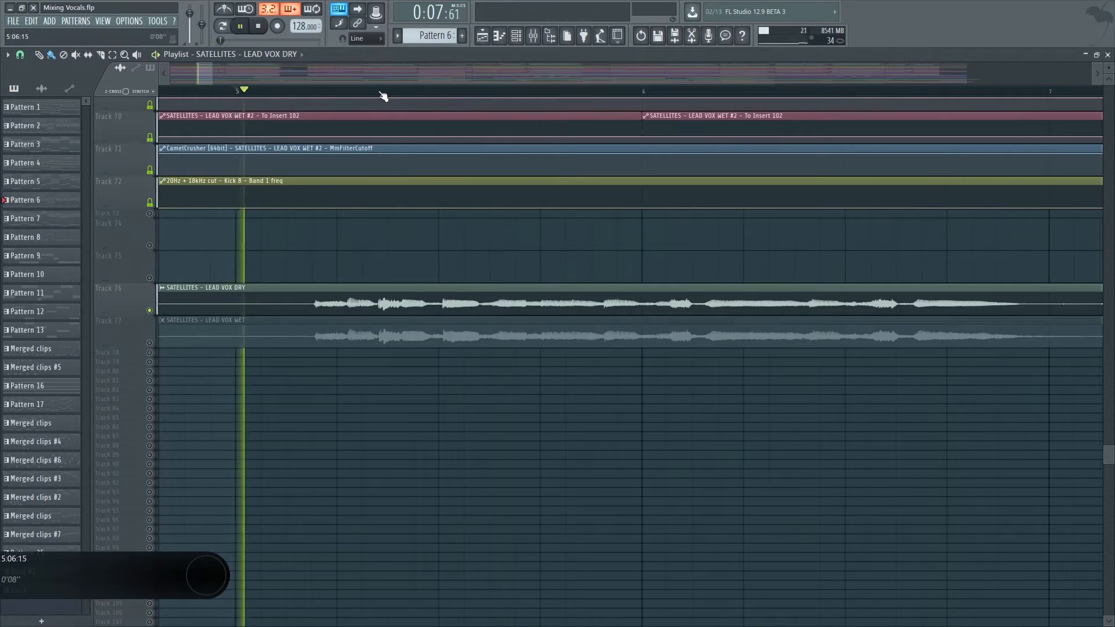
pyautogui.scroll(-2, 419, 258)
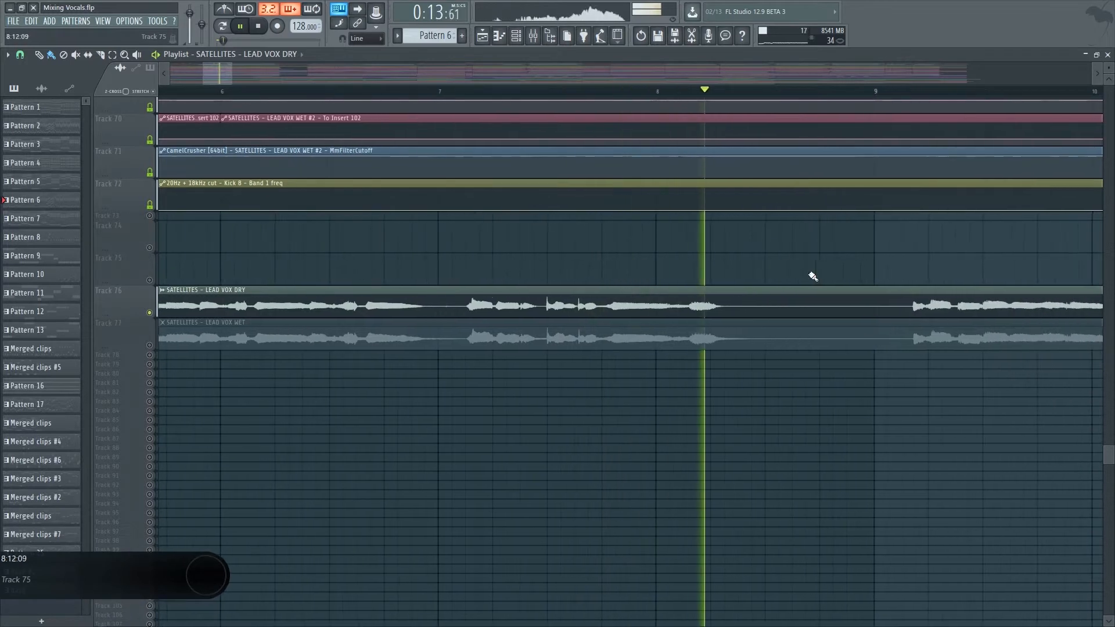
pyautogui.press('space')
pyautogui.click(685, 90)
pyautogui.hscroll(-5, 821, 273)
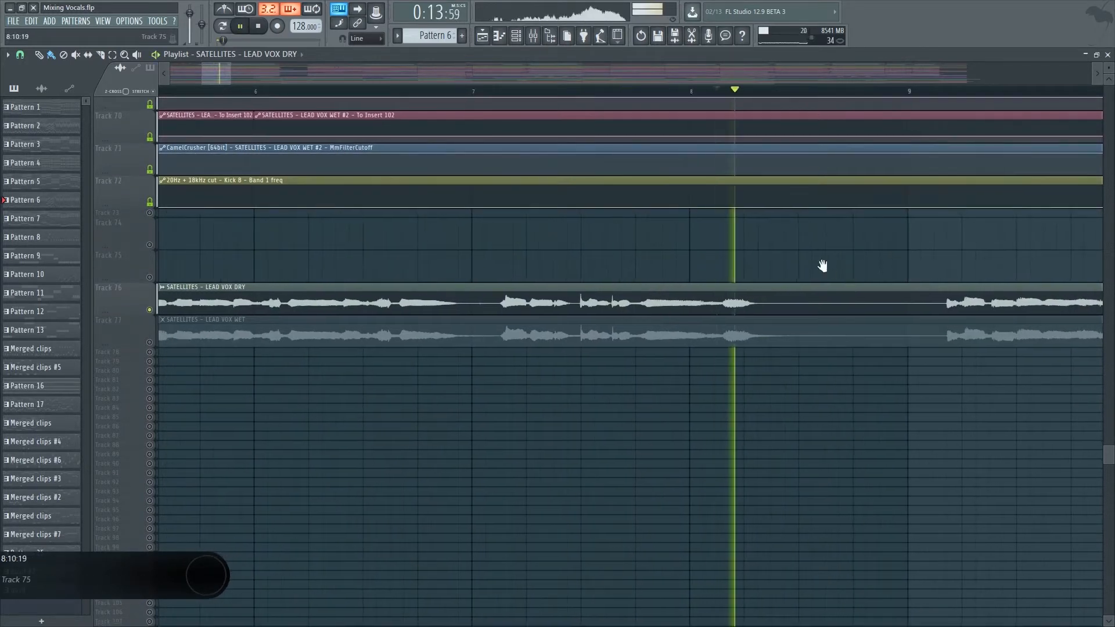
pyautogui.scroll(2, 412, 145)
pyautogui.scroll(3, 413, 98)
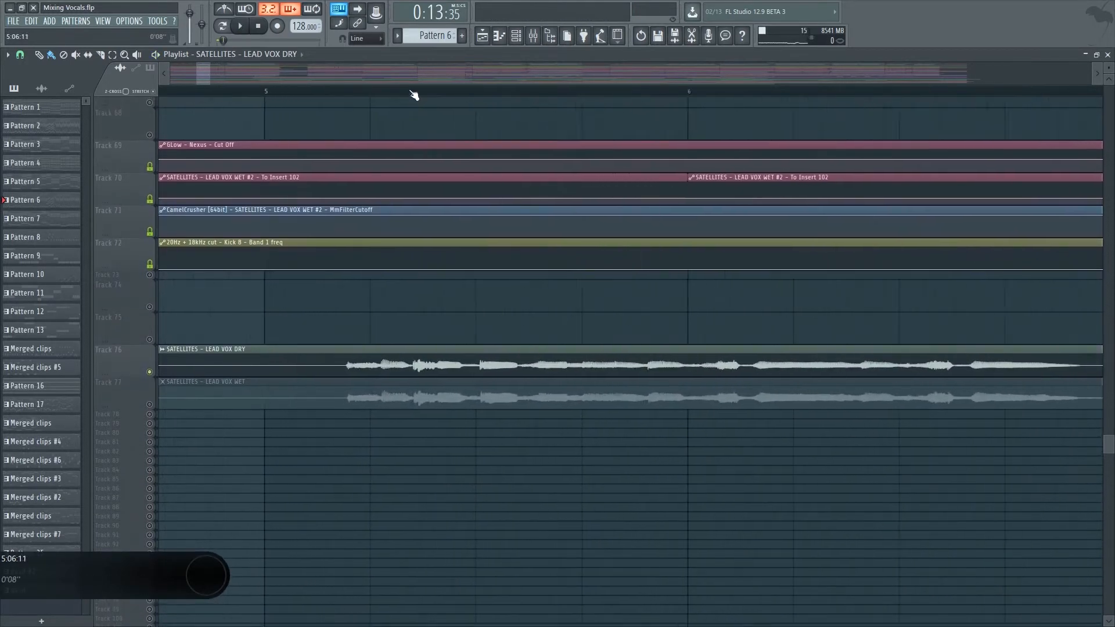
# Step: Select a short time range at the start of the vocal phrase in bar 5 and audition it
pyautogui.moveTo(399, 91); pyautogui.dragTo(484, 91)
pyautogui.press('space')
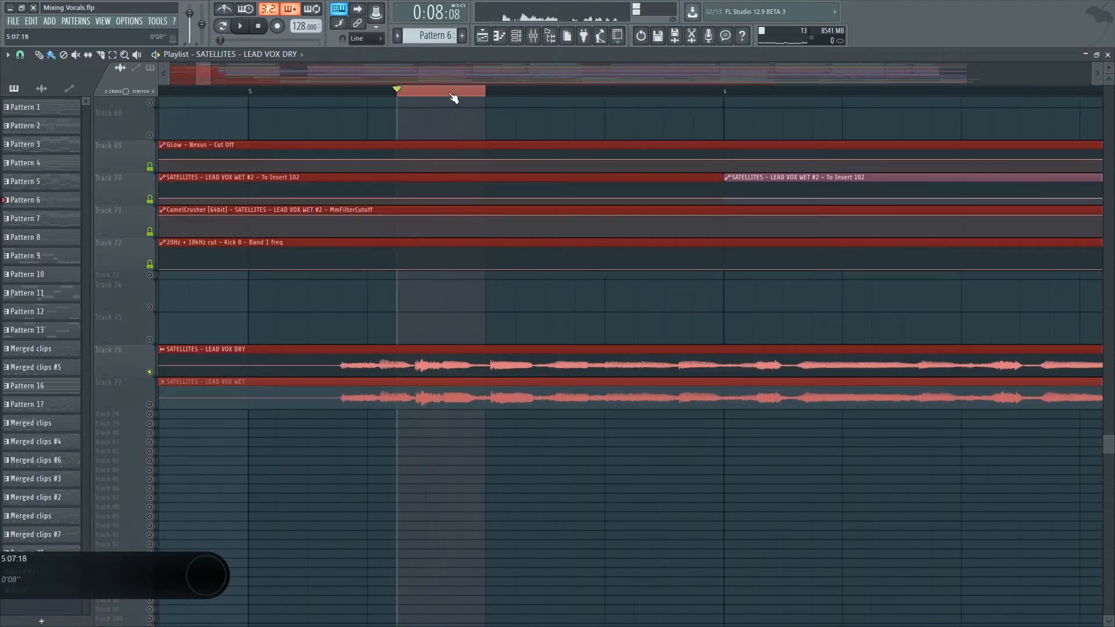
pyautogui.press('space')
# Step: Reselect a tighter time range around the next loud consonant in bar 5, audition it, and clear the selection
pyautogui.scroll(3, 420, 100)
pyautogui.scroll(1, 442, 96)
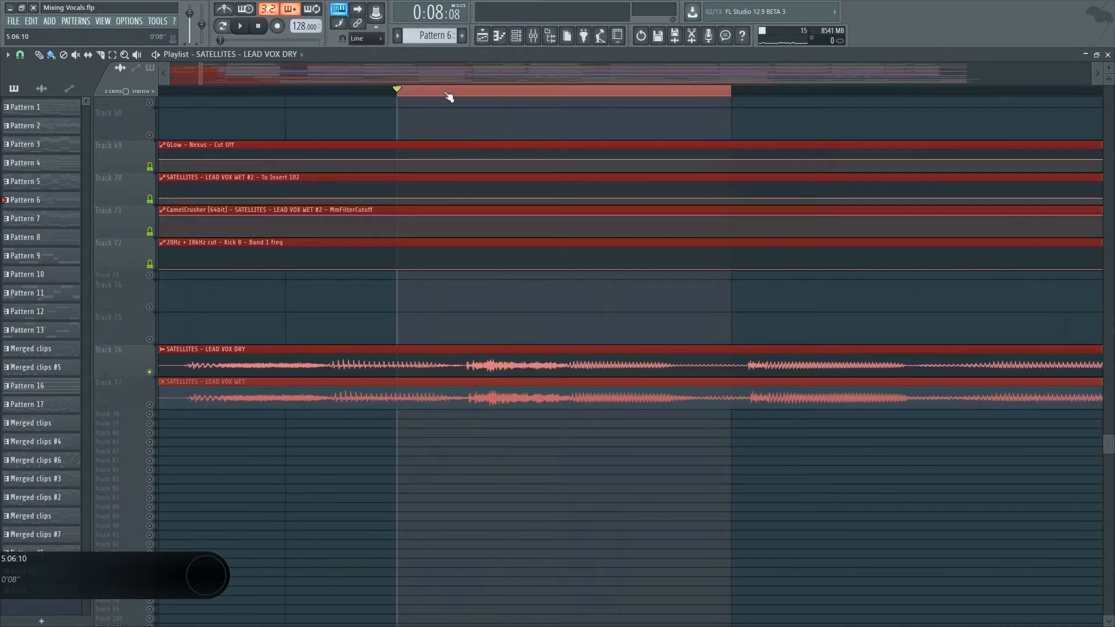
pyautogui.click(458, 95)
pyautogui.moveTo(457, 93); pyautogui.dragTo(712, 95)
pyautogui.press('space')
pyautogui.press('space')
pyautogui.scroll(3, 510, 92)
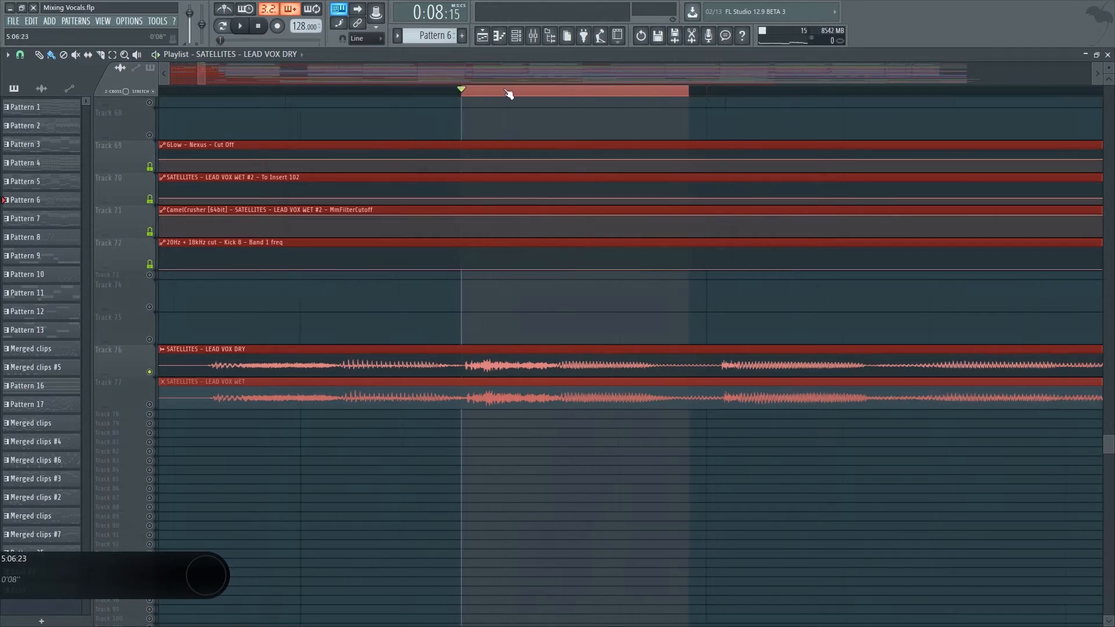
pyautogui.click(436, 92)
pyautogui.scroll(4, 463, 86)
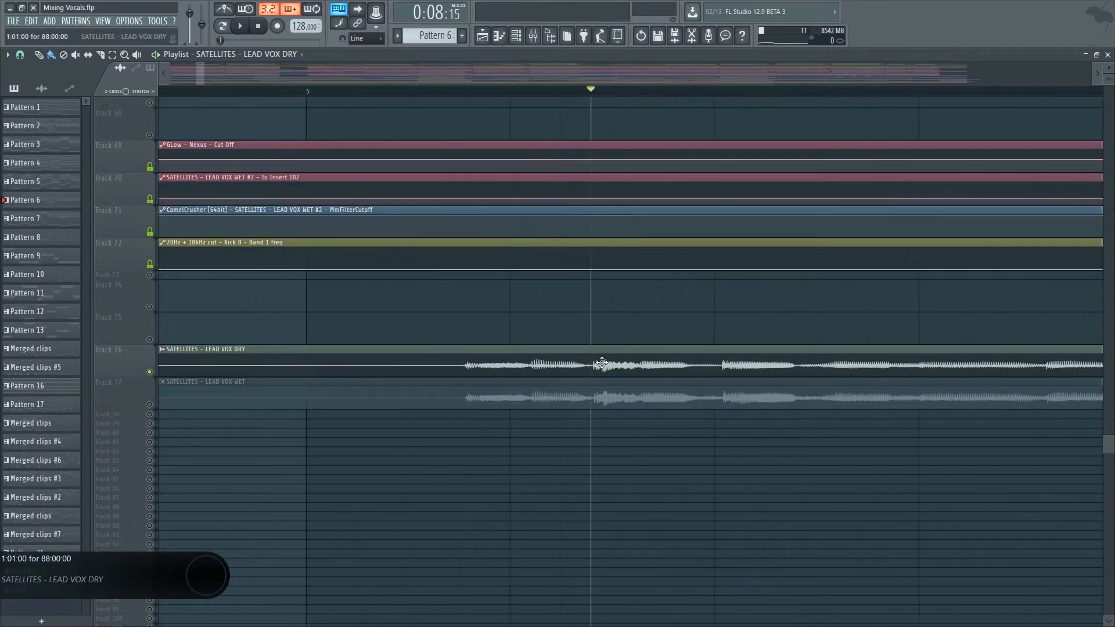
# Step: Make Track 76 taller to examine the waveform of the dry lead vocal
pyautogui.moveTo(135, 378); pyautogui.dragTo(552, 436)
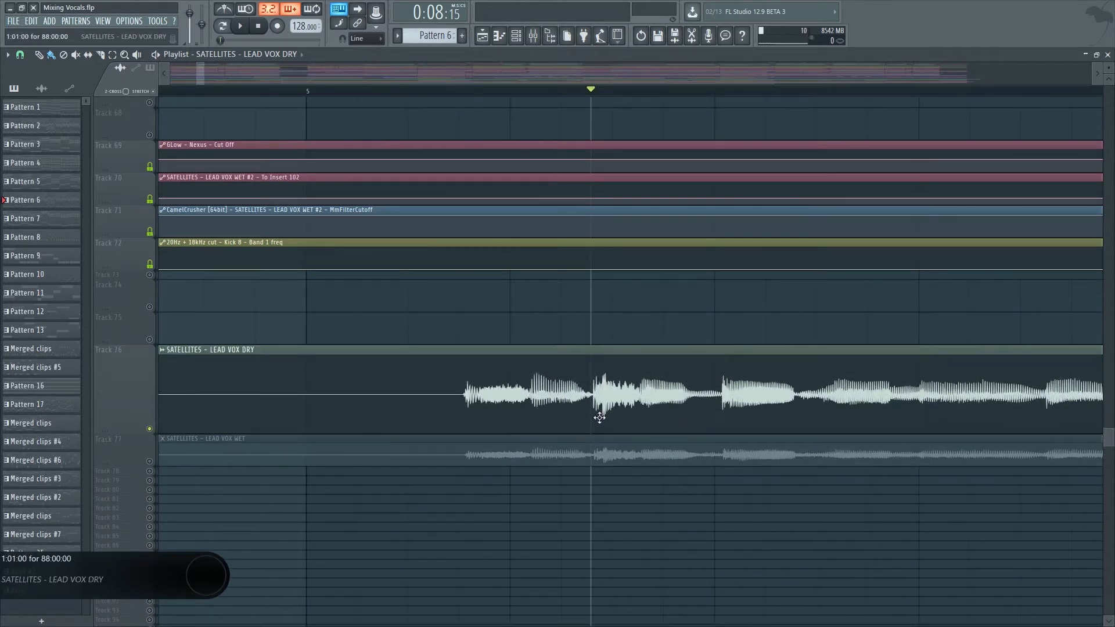
pyautogui.hscroll(2, 629, 326)
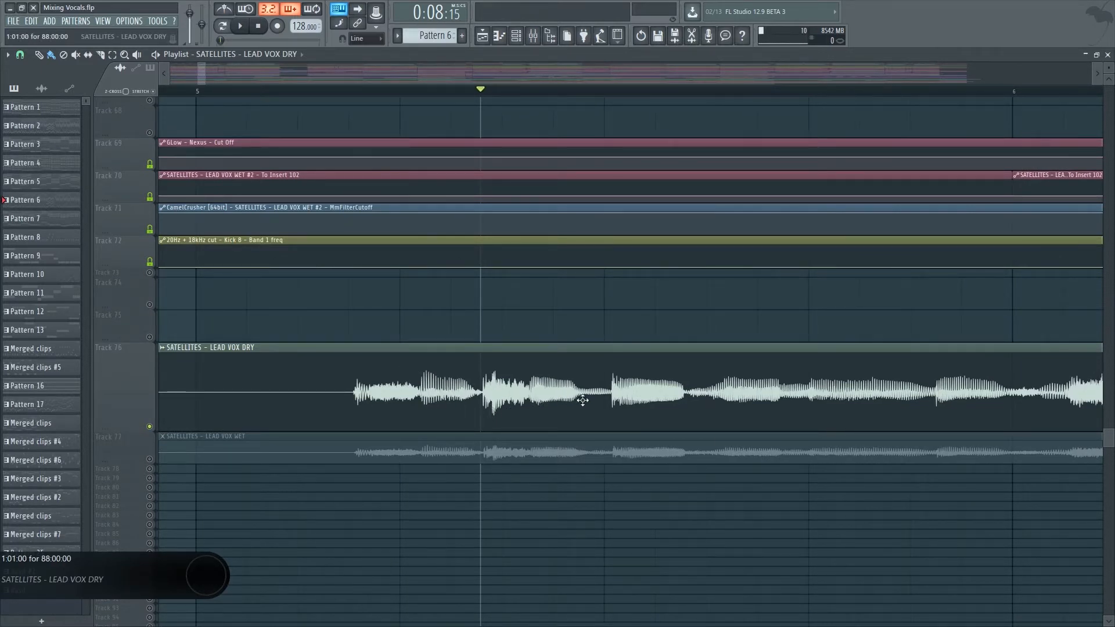
pyautogui.scroll(-3, 526, 94)
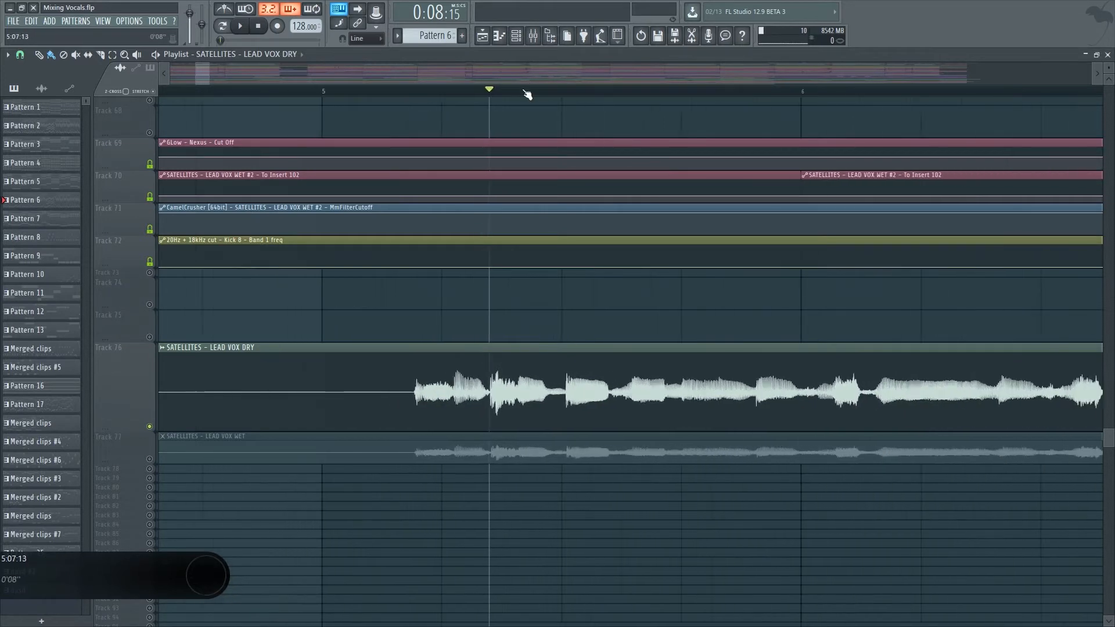
# Step: Show the mixer and display the plugin database in the browser
pyautogui.click(550, 36)
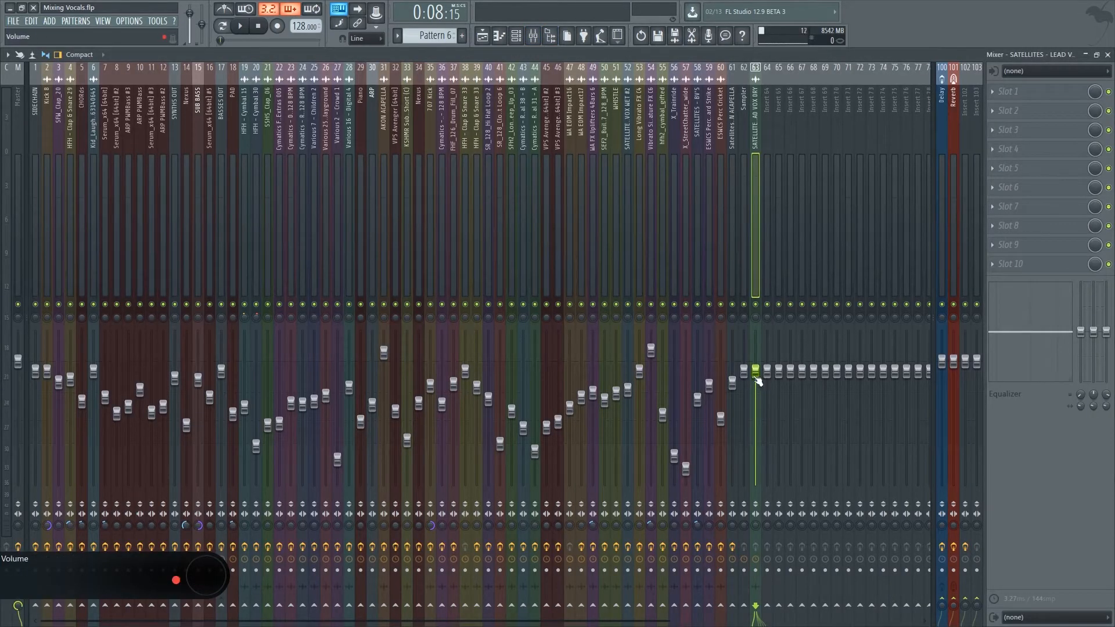
pyautogui.scroll(3, 755, 371)
pyautogui.click(1026, 114)
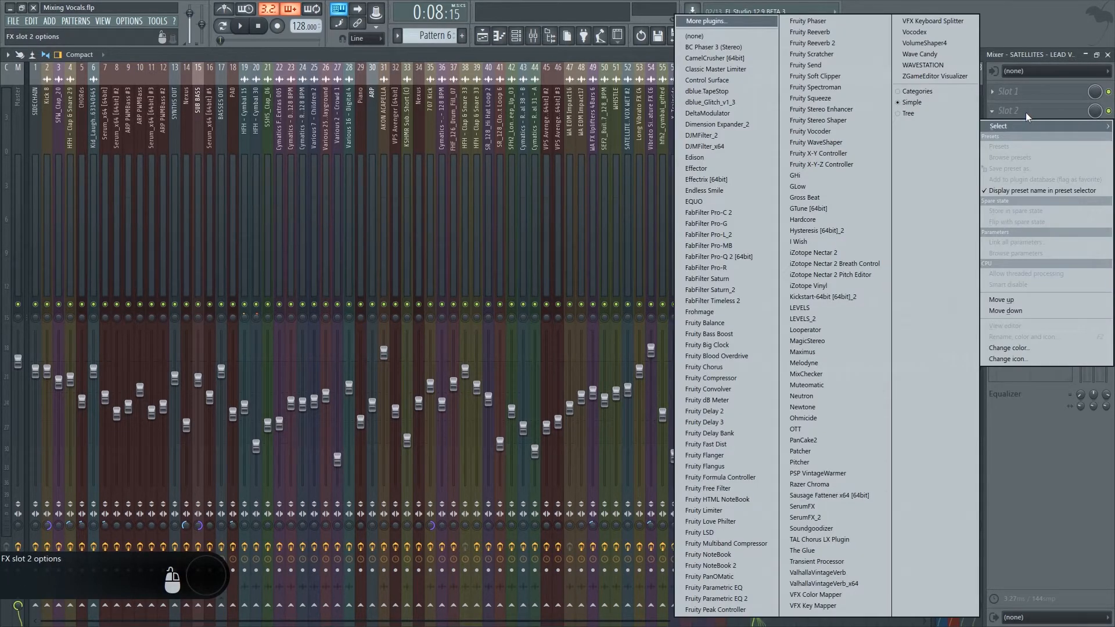
pyautogui.click(550, 35)
pyautogui.click(549, 35)
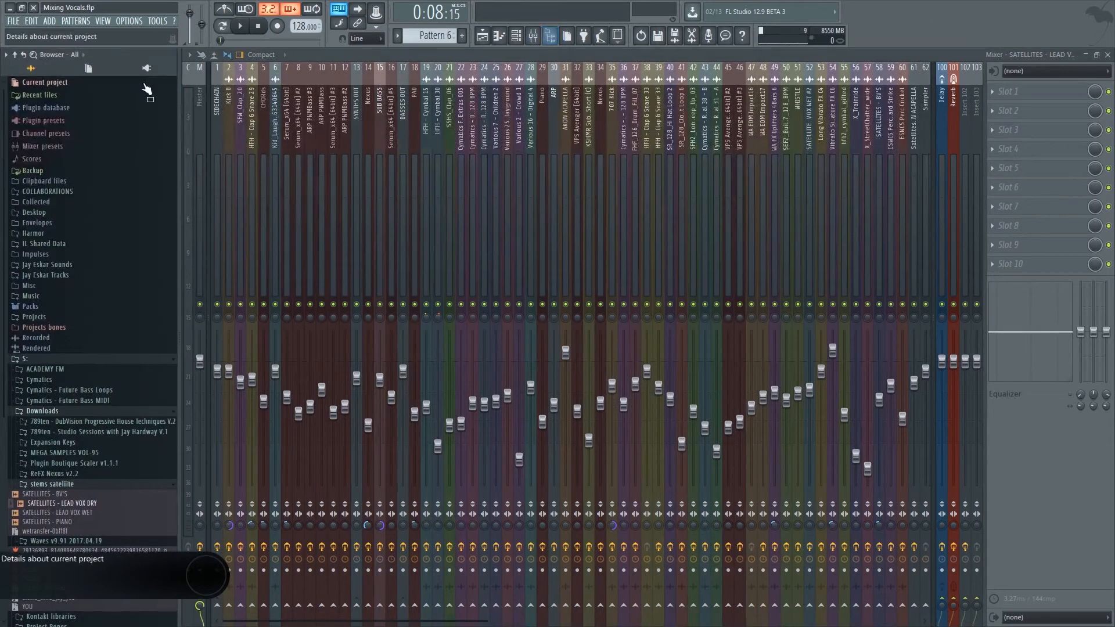
pyautogui.click(147, 68)
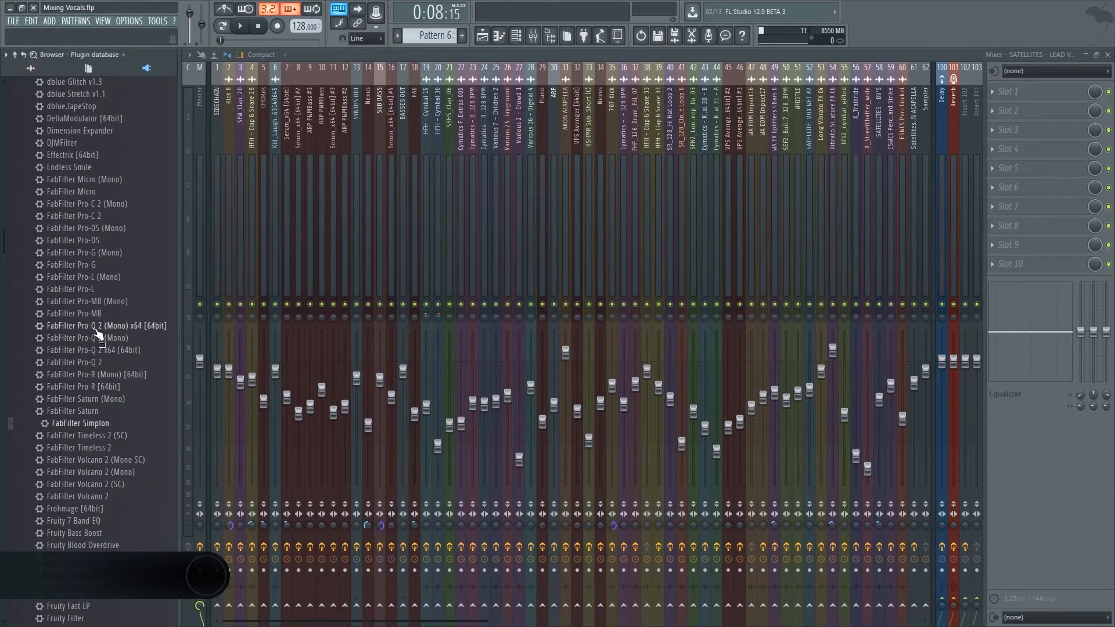
# Step: Load FabFilter Pro-DS from the plugin database onto the dry lead vocal's mixer track 63 and reposition its window
pyautogui.moveTo(87, 241); pyautogui.dragTo(145, 242)
pyautogui.scroll(-5, 669, 173)
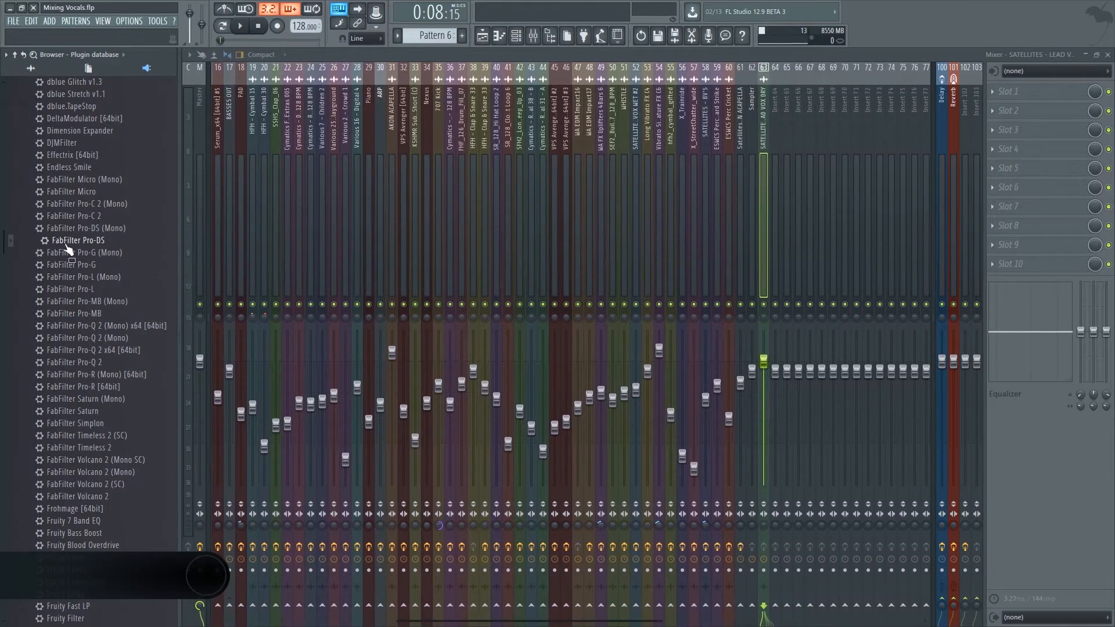
pyautogui.moveTo(67, 249); pyautogui.dragTo(764, 113)
pyautogui.moveTo(386, 112); pyautogui.dragTo(556, 119)
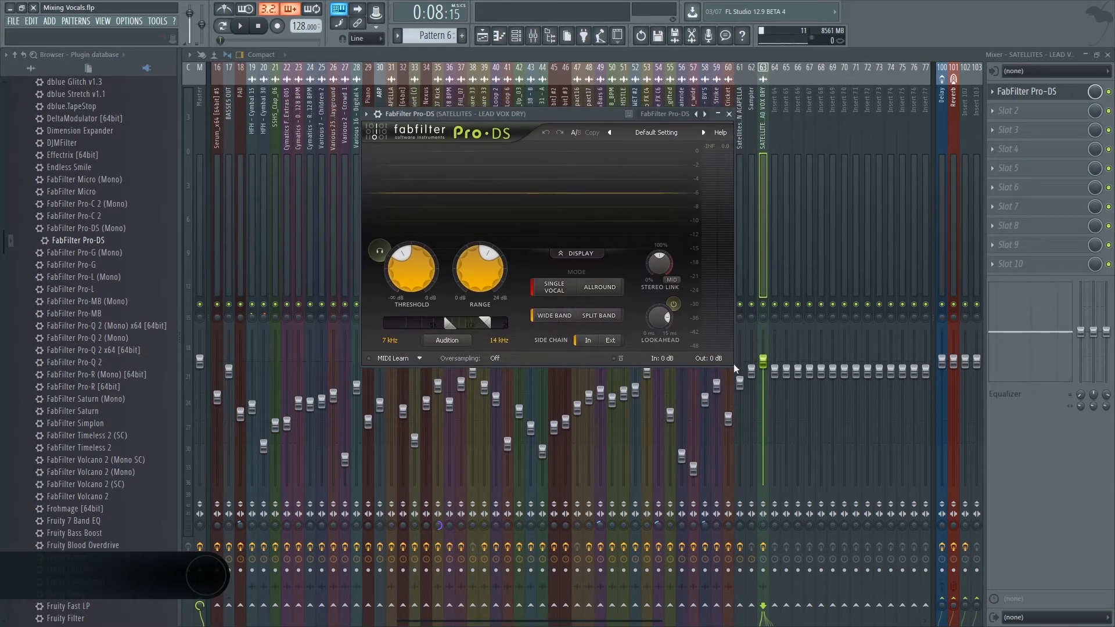
pyautogui.moveTo(514, 114); pyautogui.dragTo(470, 116)
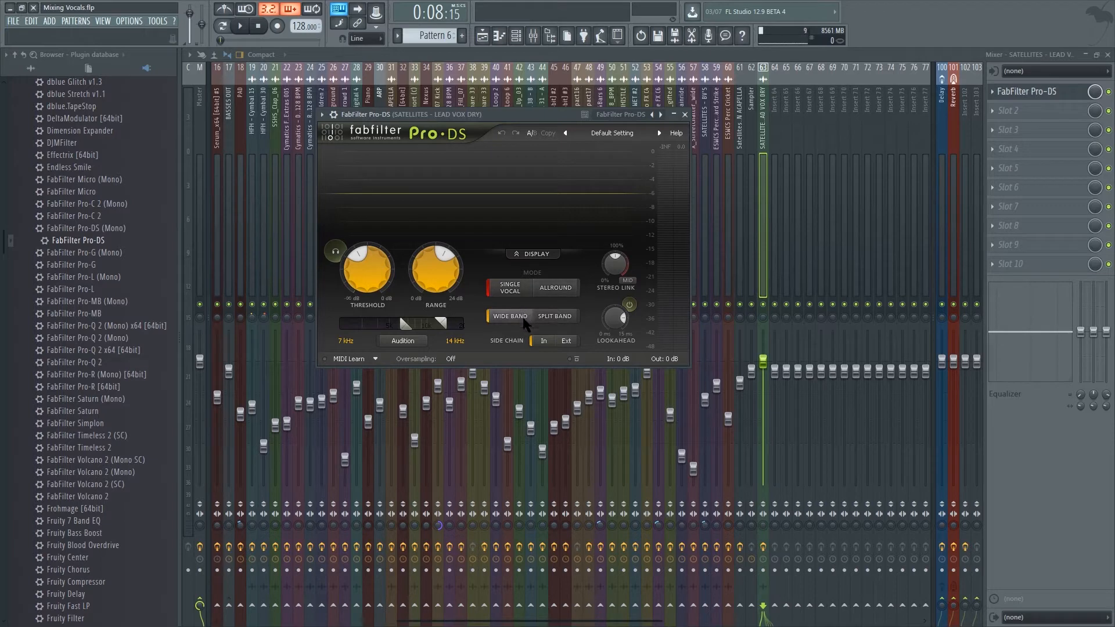
# Step: Load the Male Wide Band preset from the Single Vocal group in FabFilter Pro-DS
pyautogui.click(612, 133)
pyautogui.moveTo(626, 163)
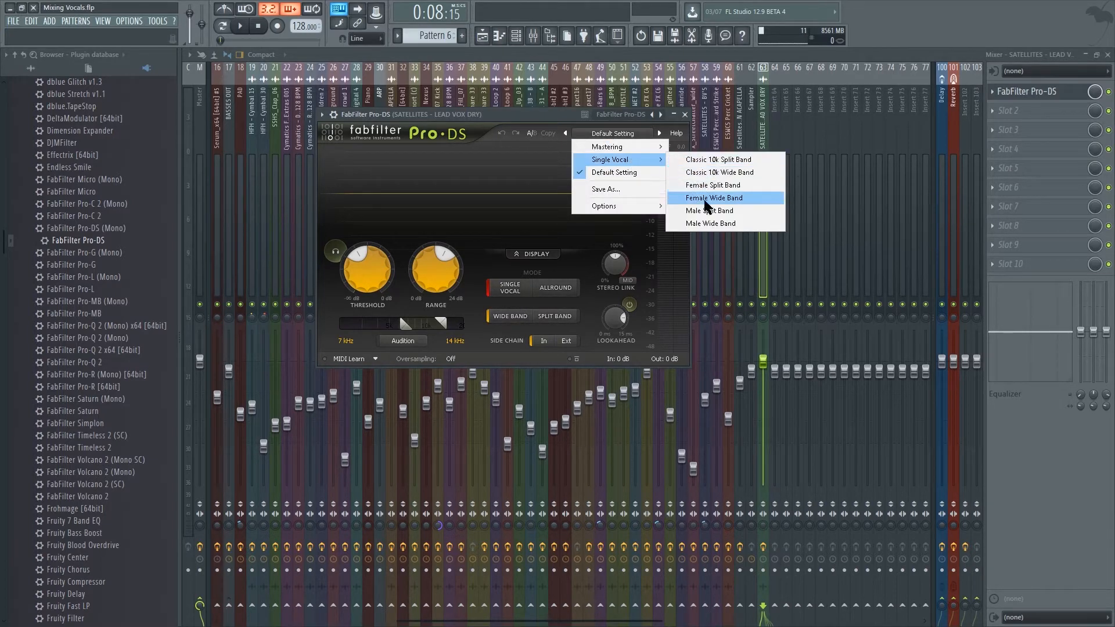
pyautogui.click(597, 135)
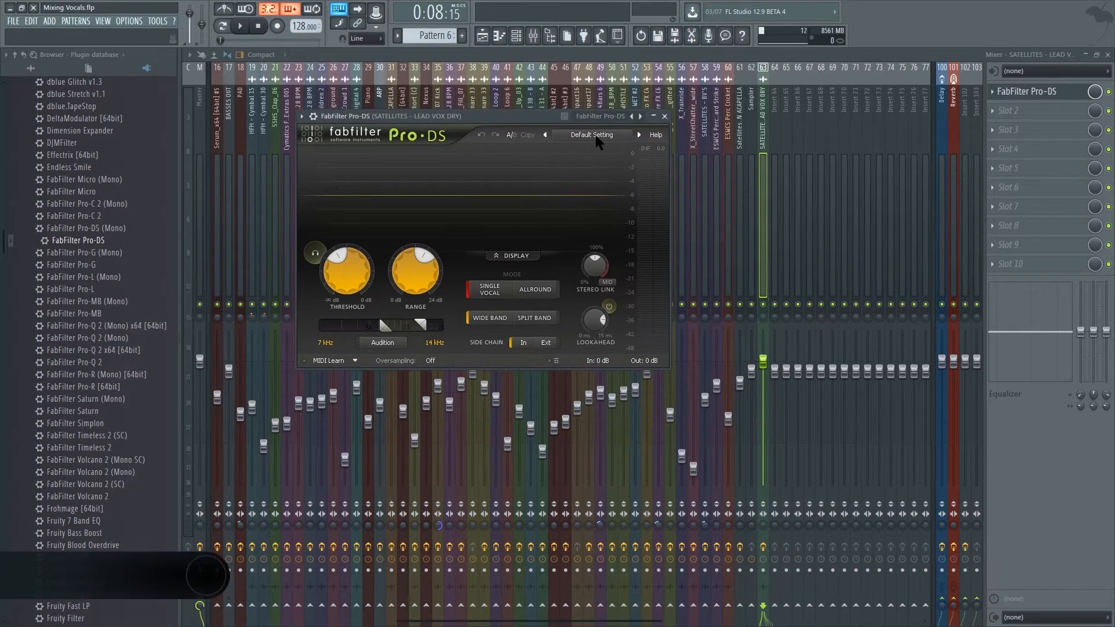
pyautogui.click(597, 138)
pyautogui.moveTo(616, 161)
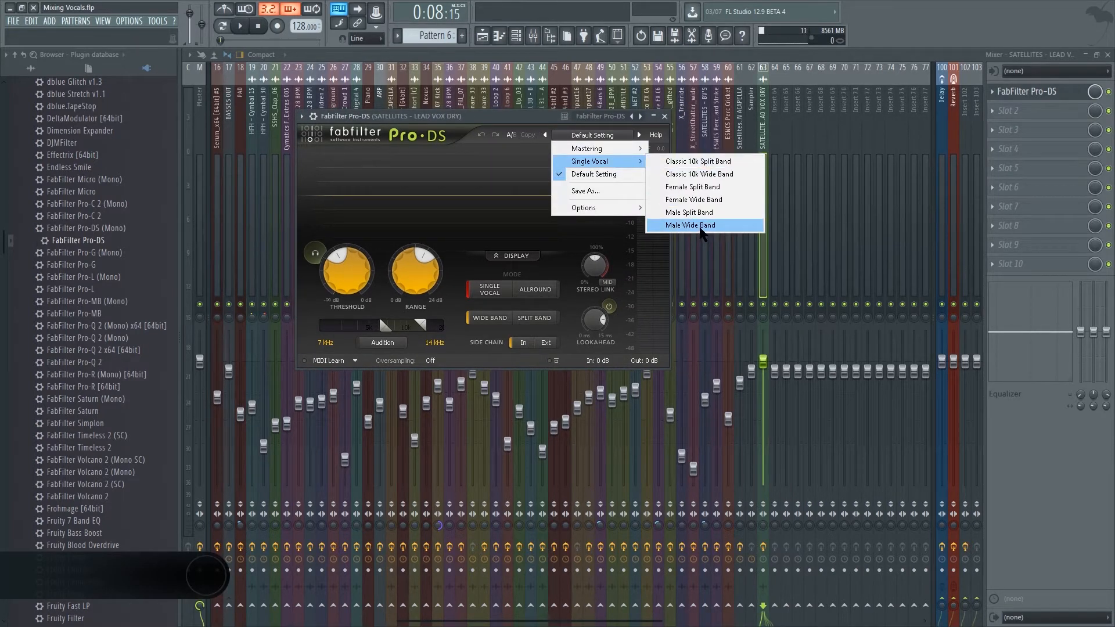
pyautogui.click(701, 226)
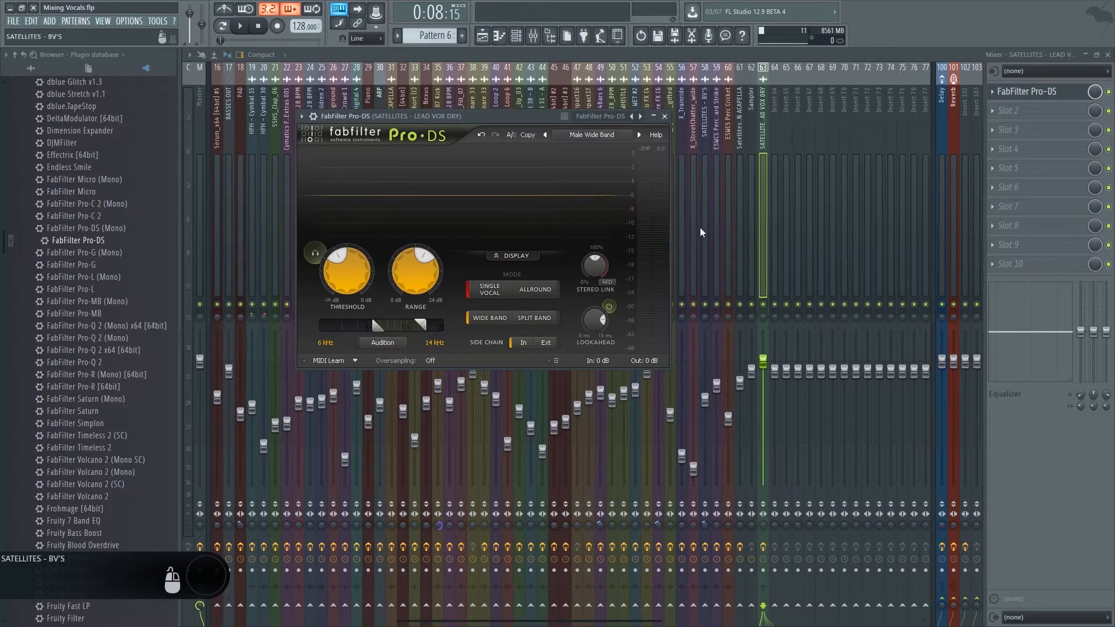
# Step: Adjust the de-esser's detection frequency range to about 5.929 kHz to 13.03 kHz
pyautogui.moveTo(461, 116); pyautogui.dragTo(491, 105)
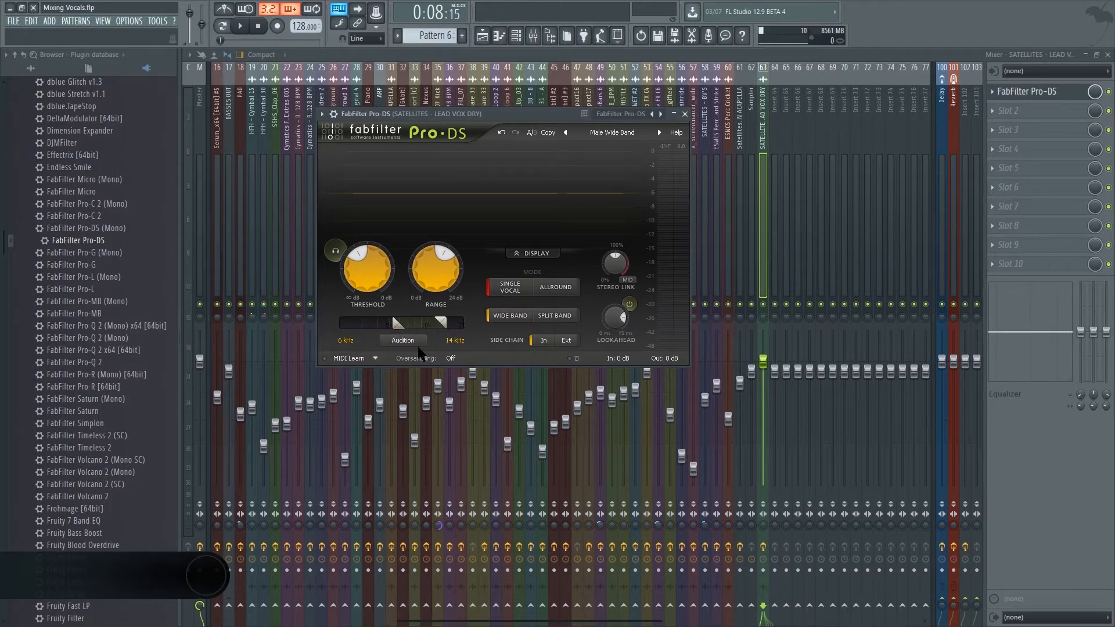
pyautogui.moveTo(397, 322); pyautogui.dragTo(436, 323)
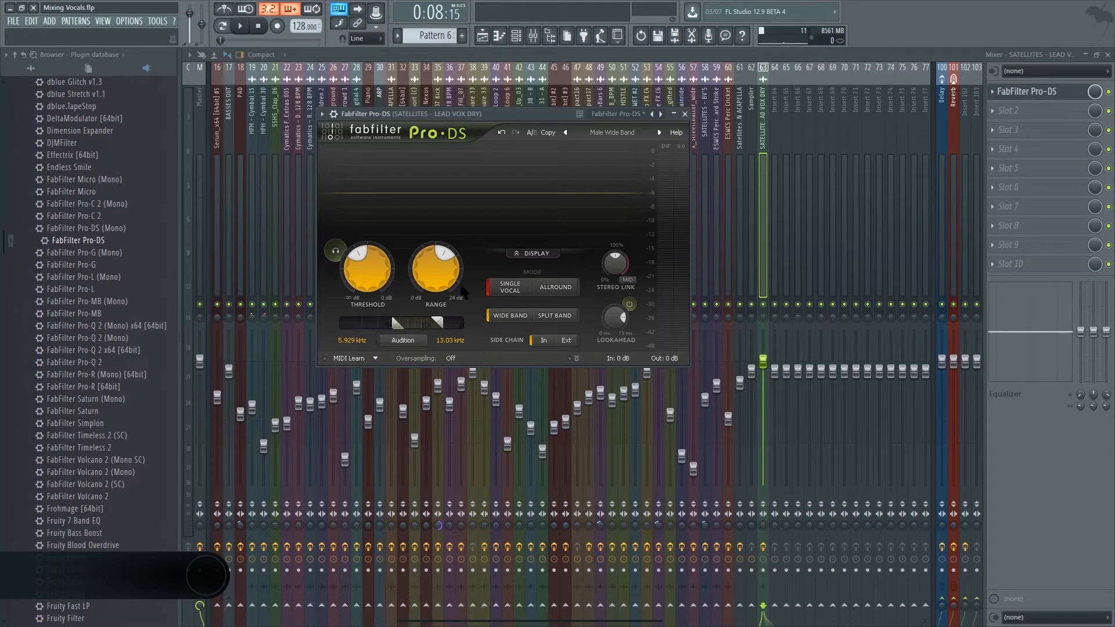
pyautogui.moveTo(440, 267)
# Step: Check the dry vocal's waveform in the playlist, return to the mixer, and reopen the FabFilter Pro-DS window
pyautogui.click(481, 36)
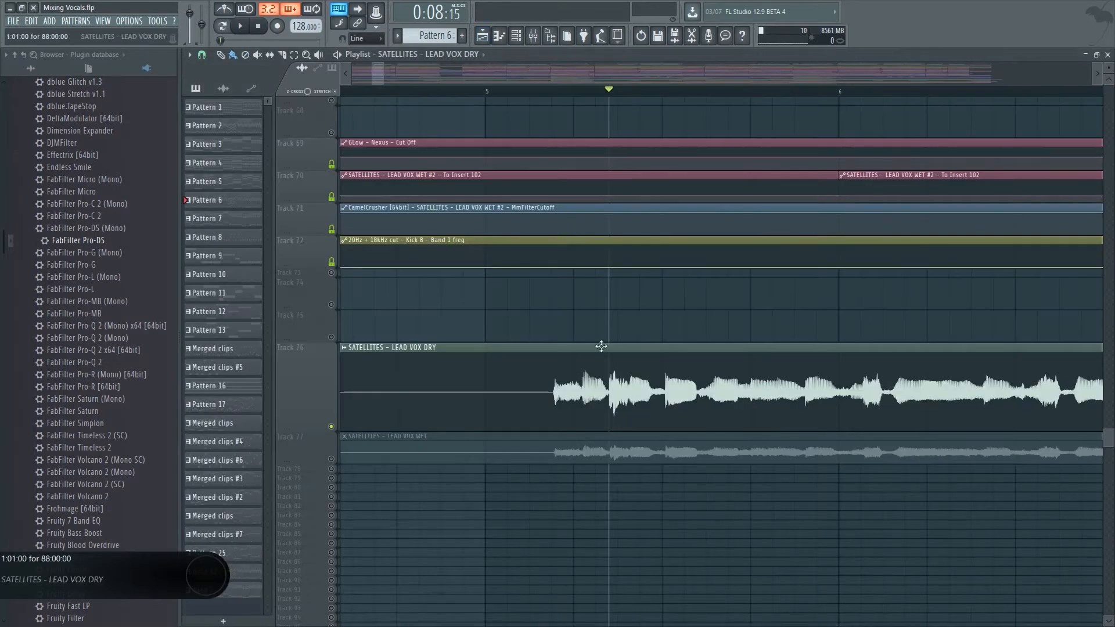
pyautogui.click(533, 36)
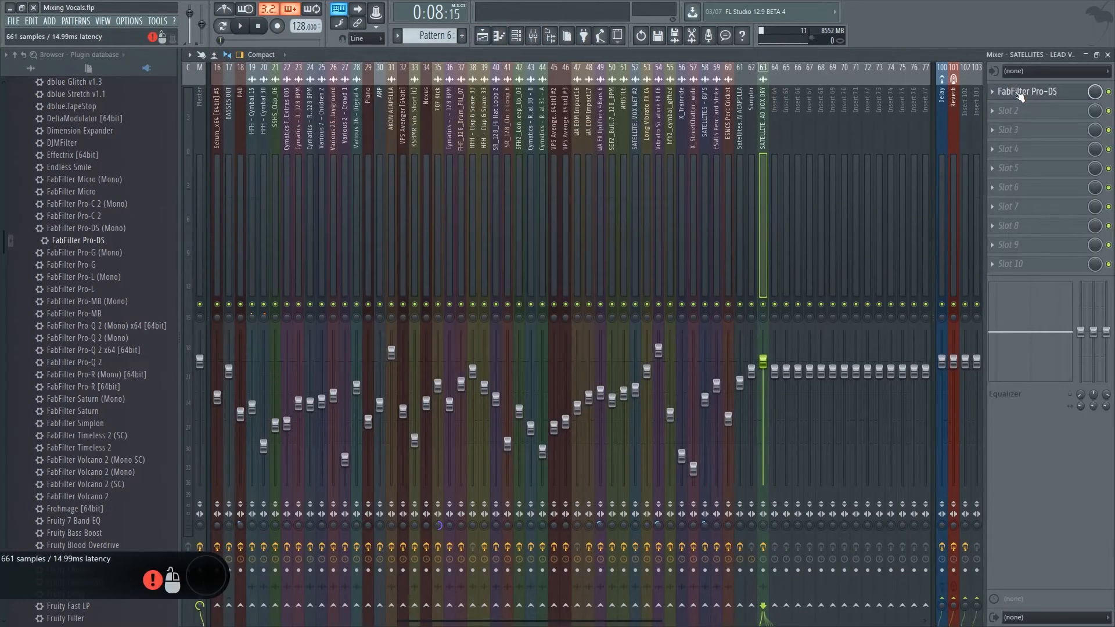
pyautogui.click(1020, 93)
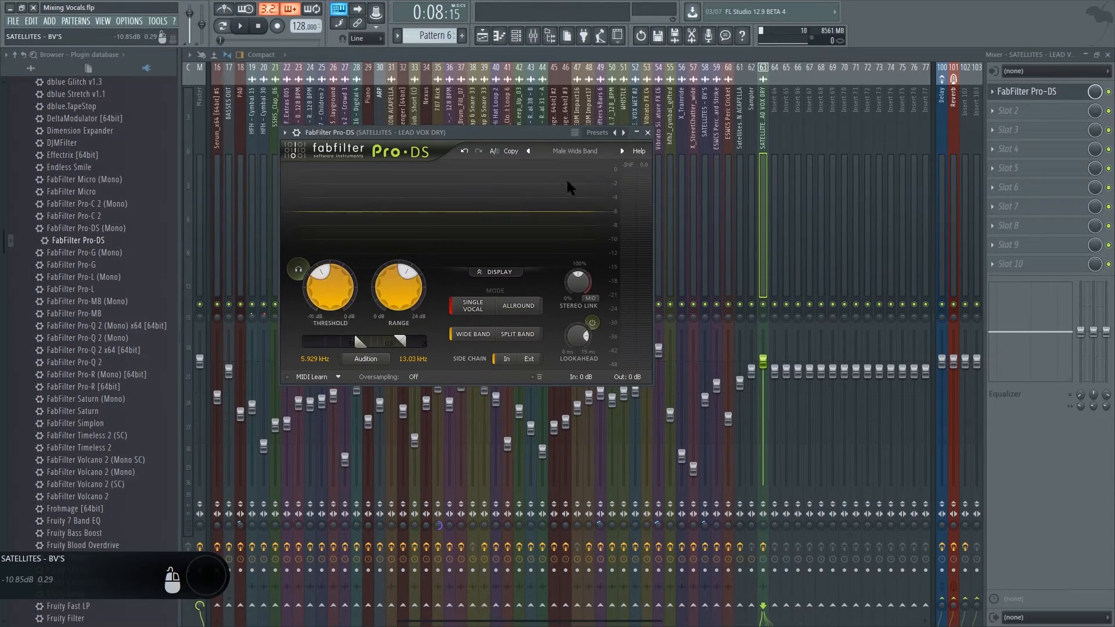
pyautogui.moveTo(513, 132); pyautogui.dragTo(545, 113)
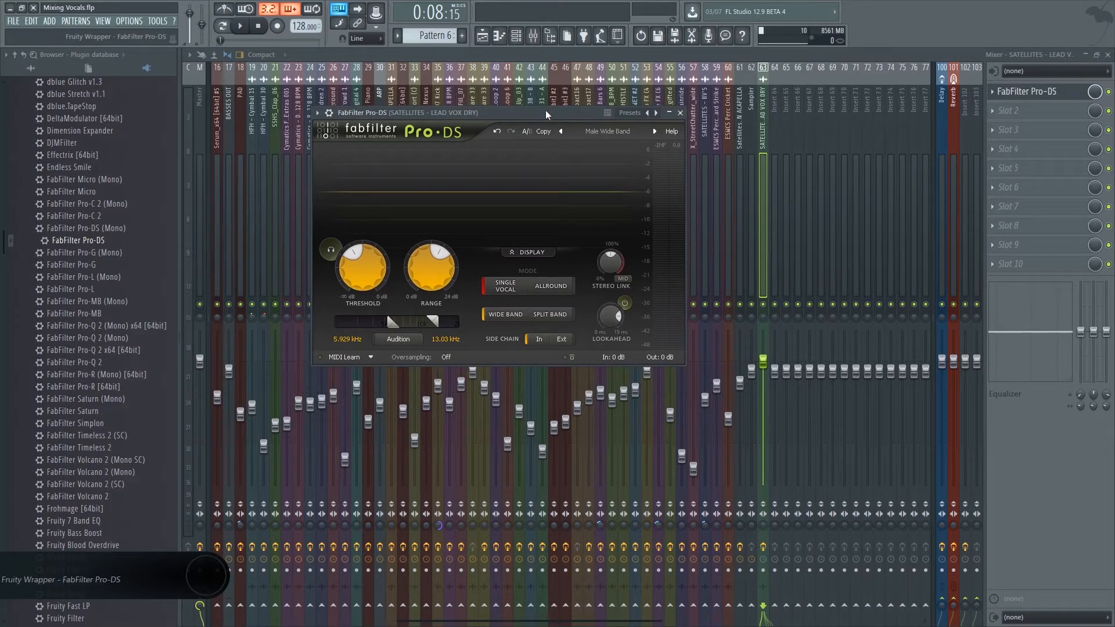
# Step: Play the dry vocal several times through FabFilter Pro-DS to check how the de-esser catches the sibilance
pyautogui.moveTo(545, 110); pyautogui.dragTo(521, 107)
pyautogui.press('space')
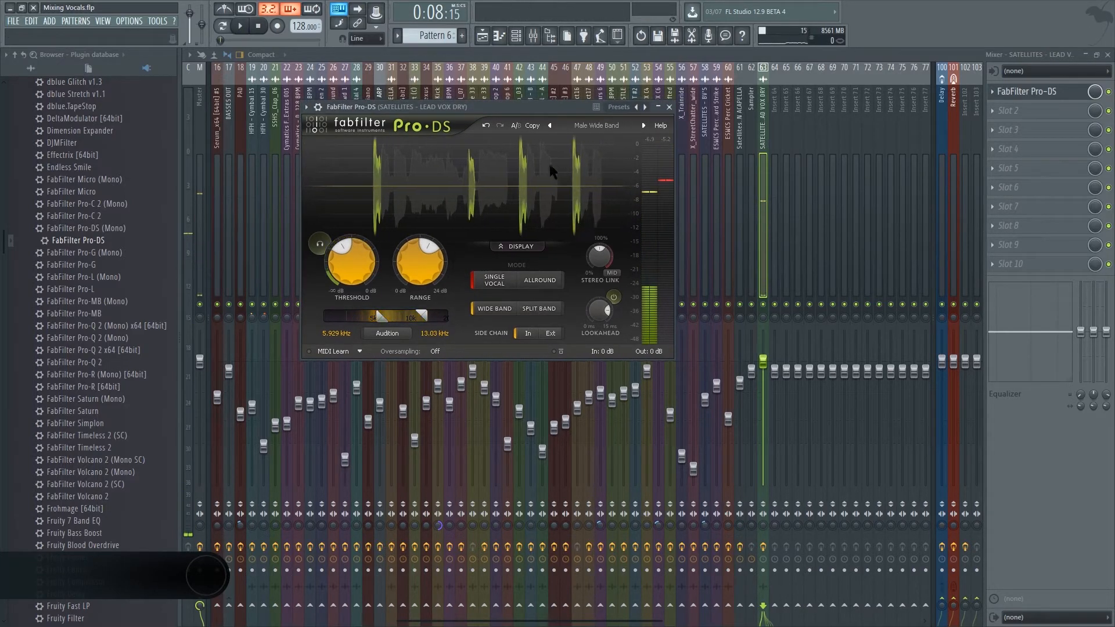
pyautogui.press('space')
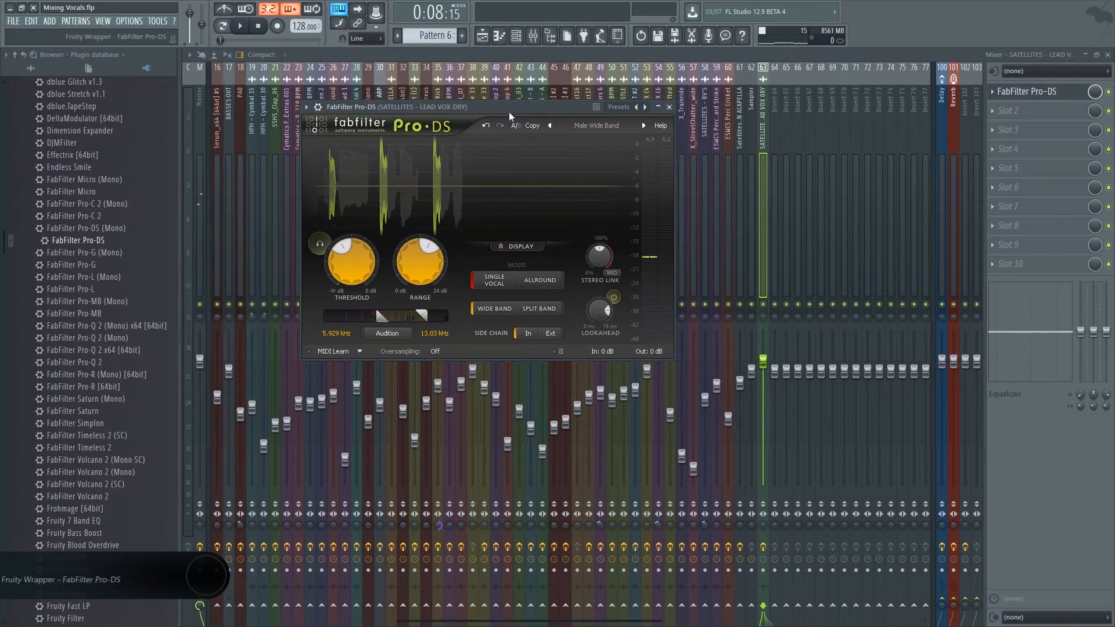
pyautogui.moveTo(499, 107); pyautogui.dragTo(518, 126)
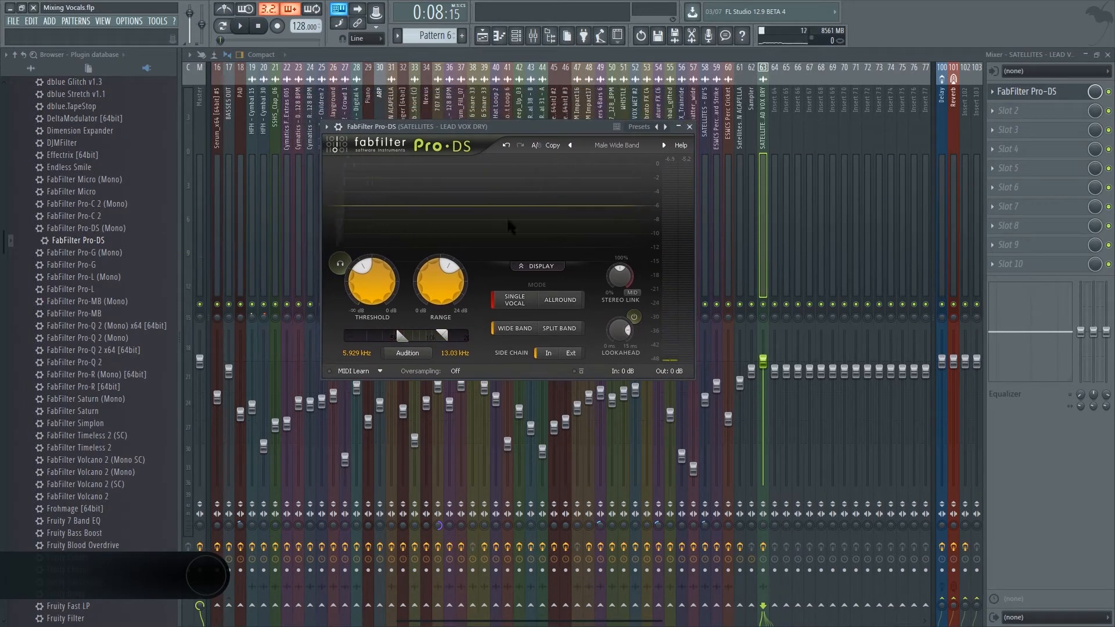
pyautogui.press('space')
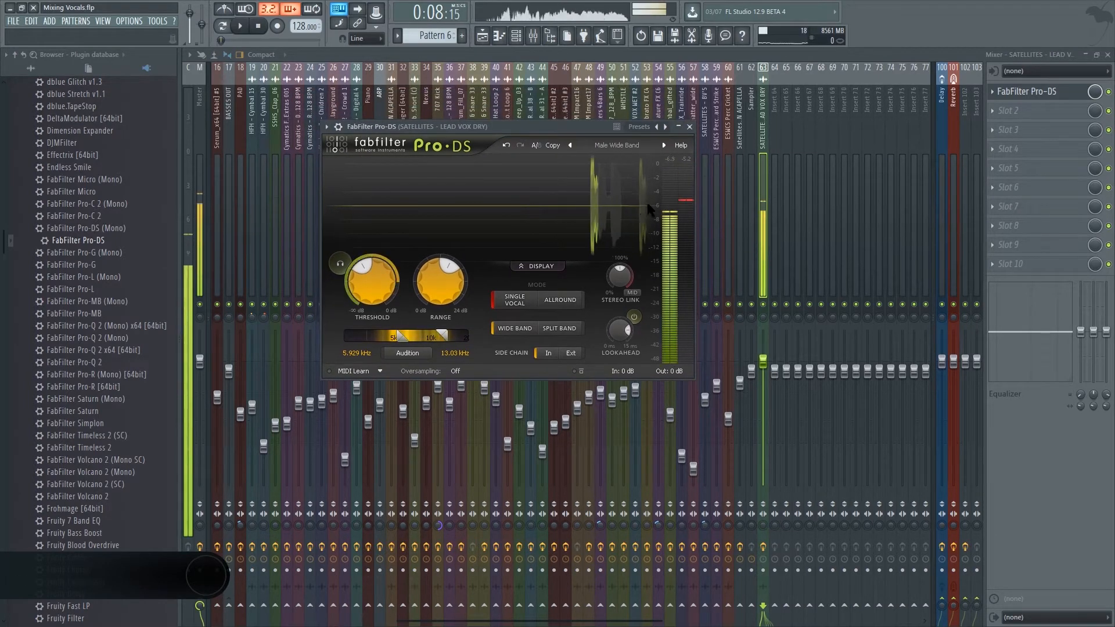
pyautogui.press('space')
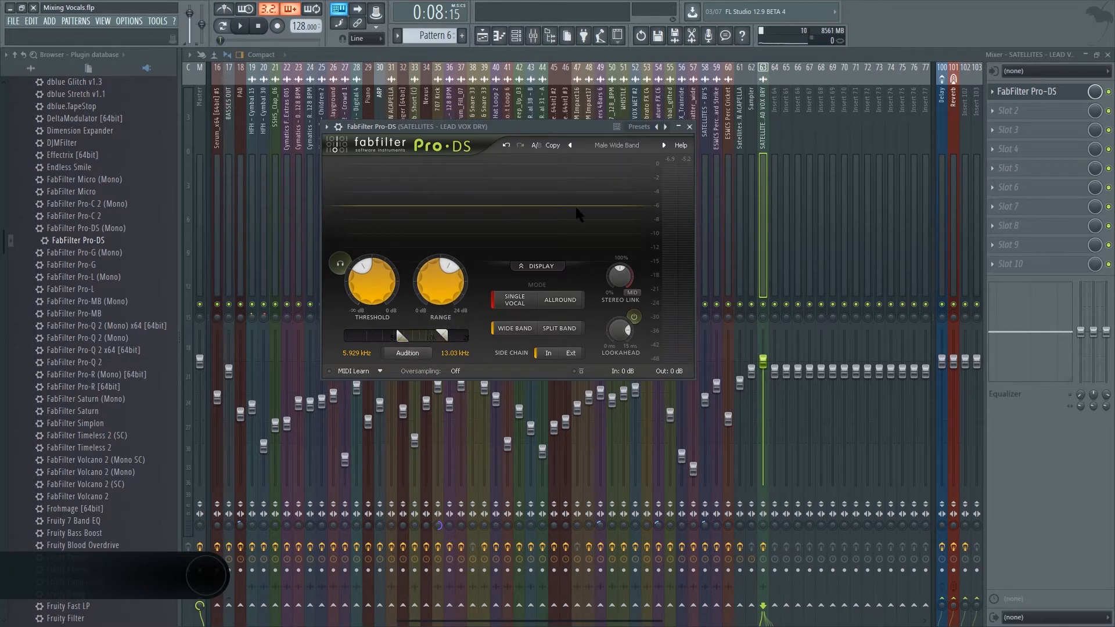
pyautogui.press('space')
pyautogui.moveTo(527, 127); pyautogui.dragTo(521, 123)
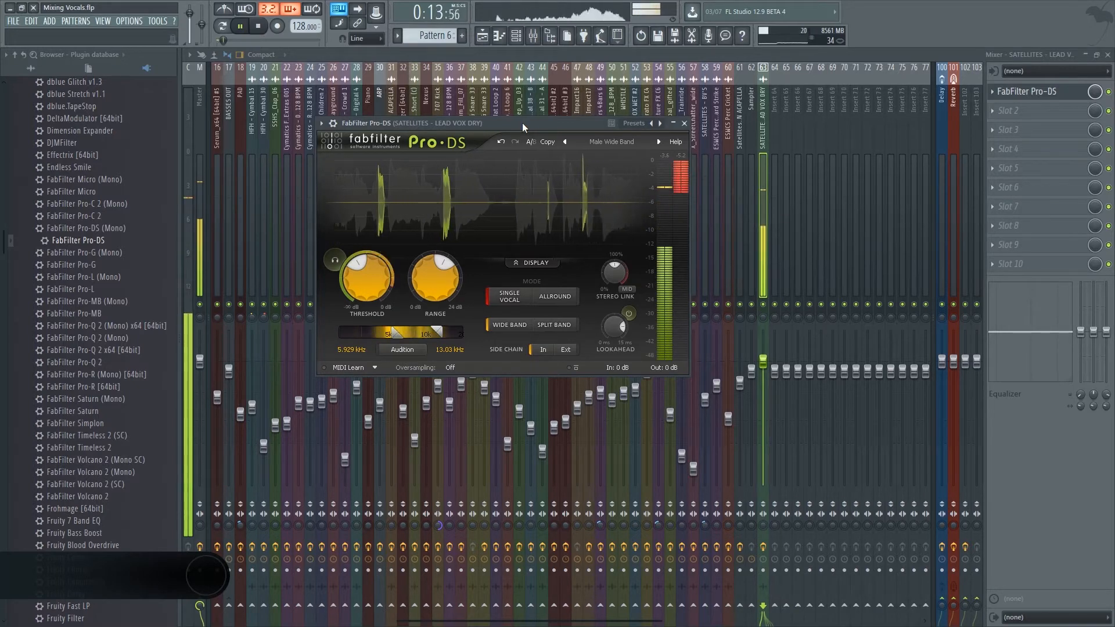
pyautogui.press('space')
pyautogui.moveTo(549, 124); pyautogui.dragTo(542, 117)
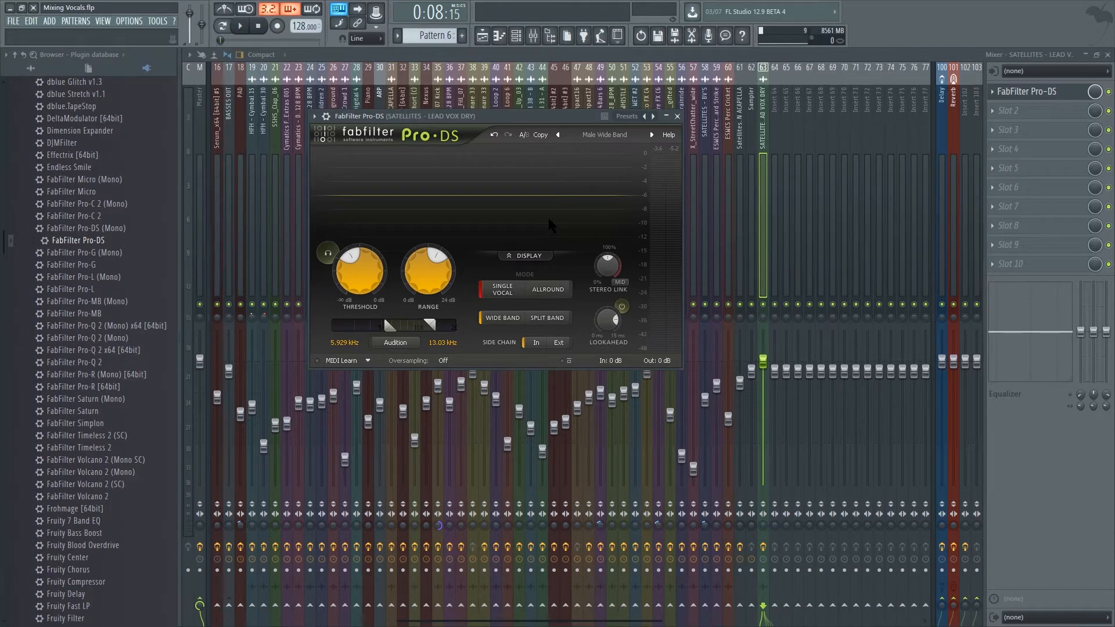
# Step: Load FabFilter Timeless 2 into the second effect slot of the dry vocal's mixer track and reposition its window
pyautogui.click(1063, 111)
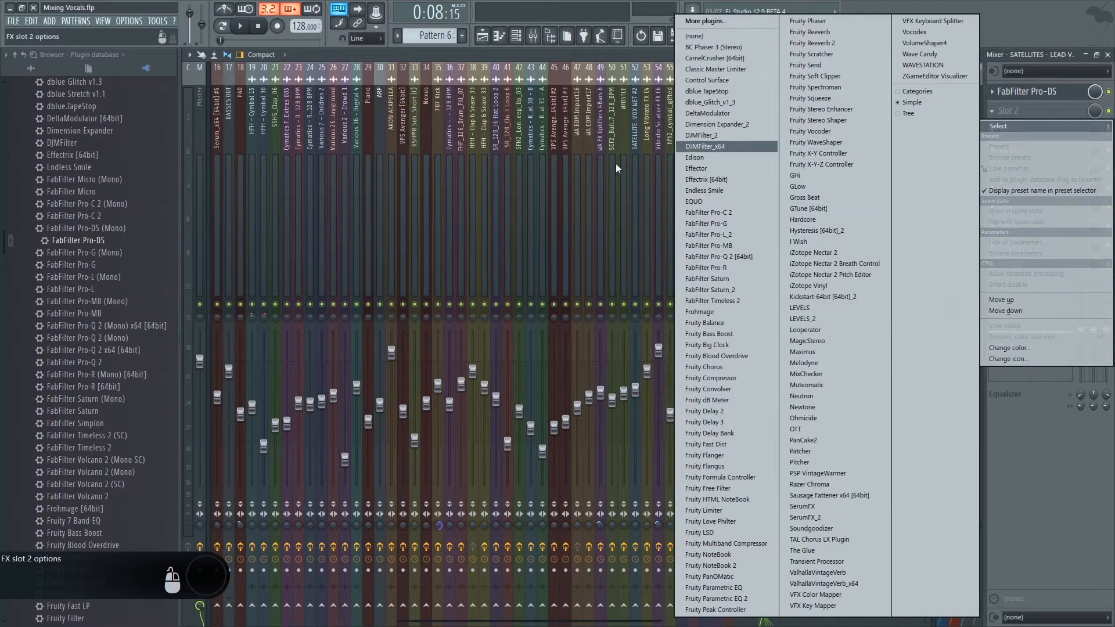
pyautogui.click(725, 300)
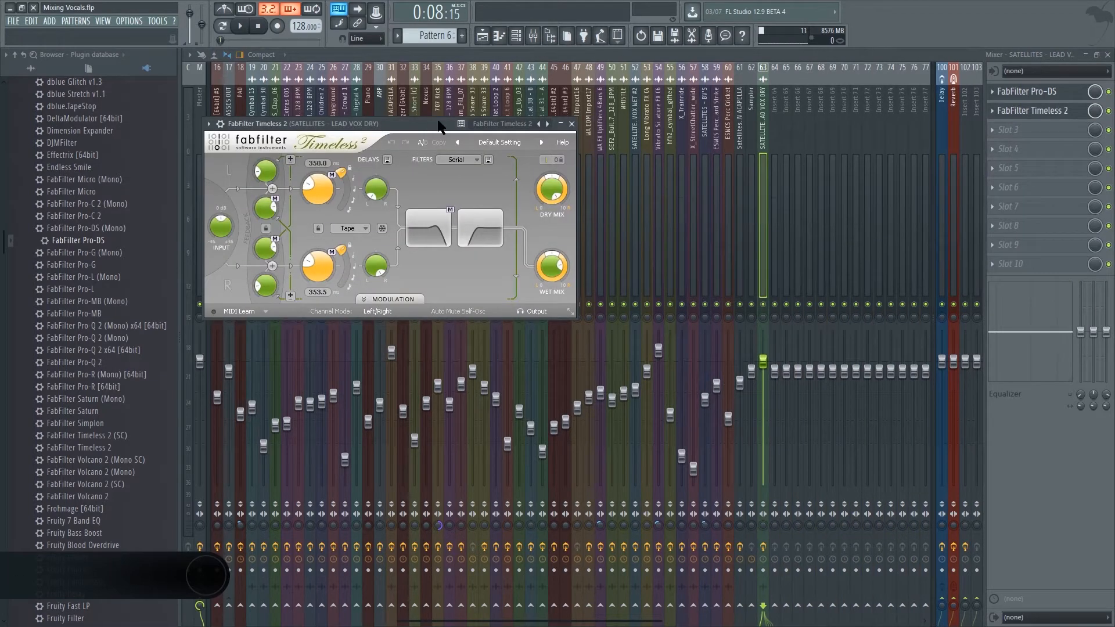
pyautogui.moveTo(438, 124); pyautogui.dragTo(465, 118)
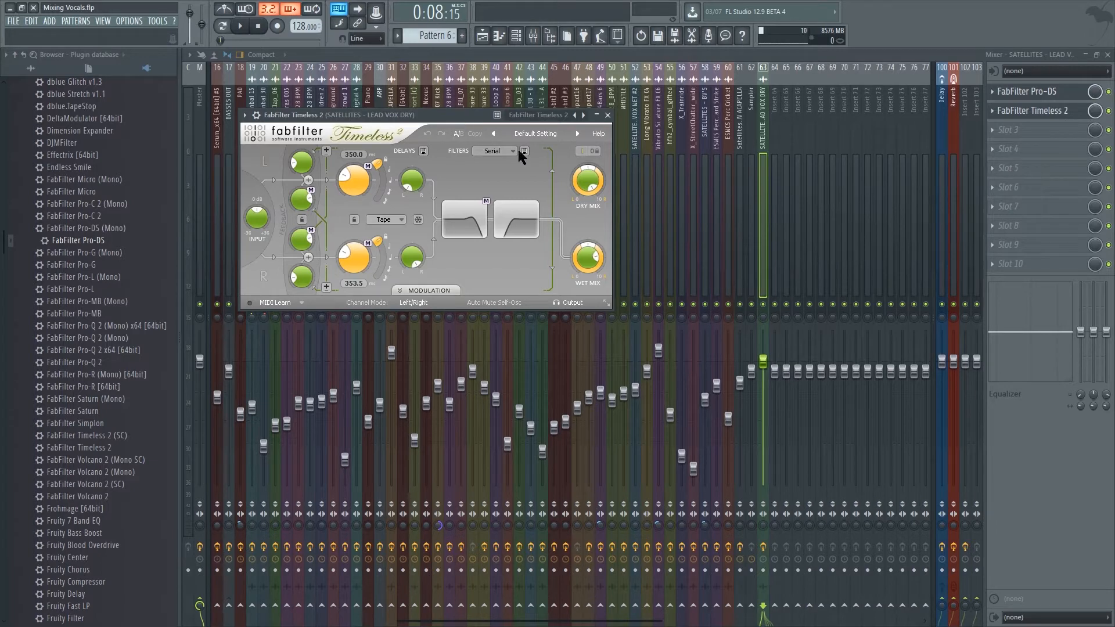
# Step: Load the Ensemble Chorus XS preset from the Chorus group in FabFilter Timeless 2 and audition it on the vocal
pyautogui.click(530, 135)
pyautogui.moveTo(543, 198)
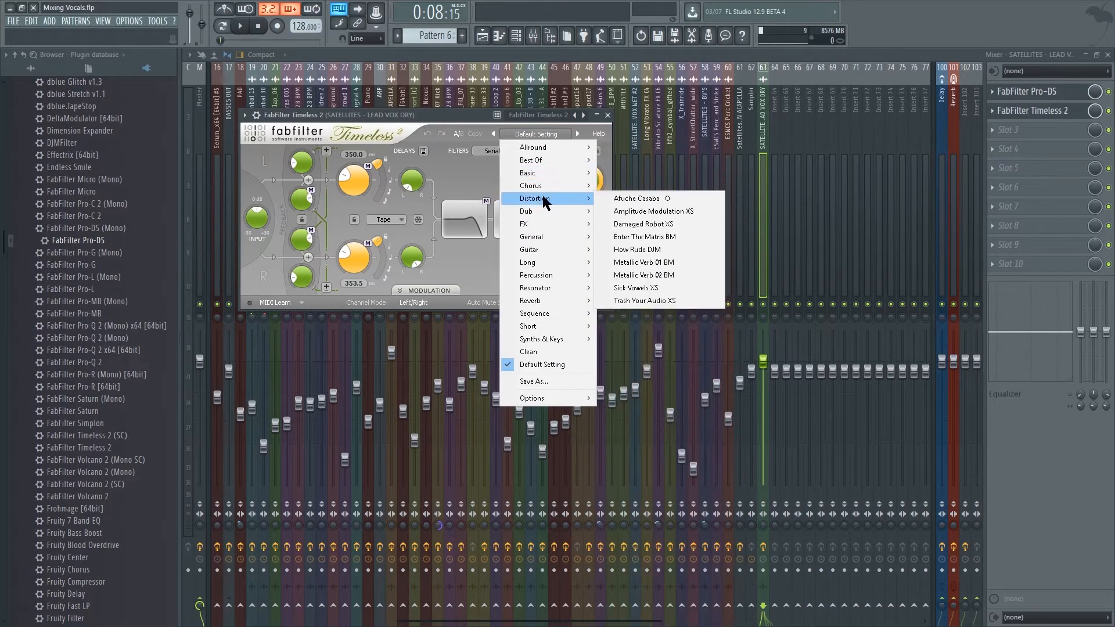
pyautogui.moveTo(429, 115); pyautogui.dragTo(435, 113)
pyautogui.click(539, 132)
pyautogui.moveTo(552, 183)
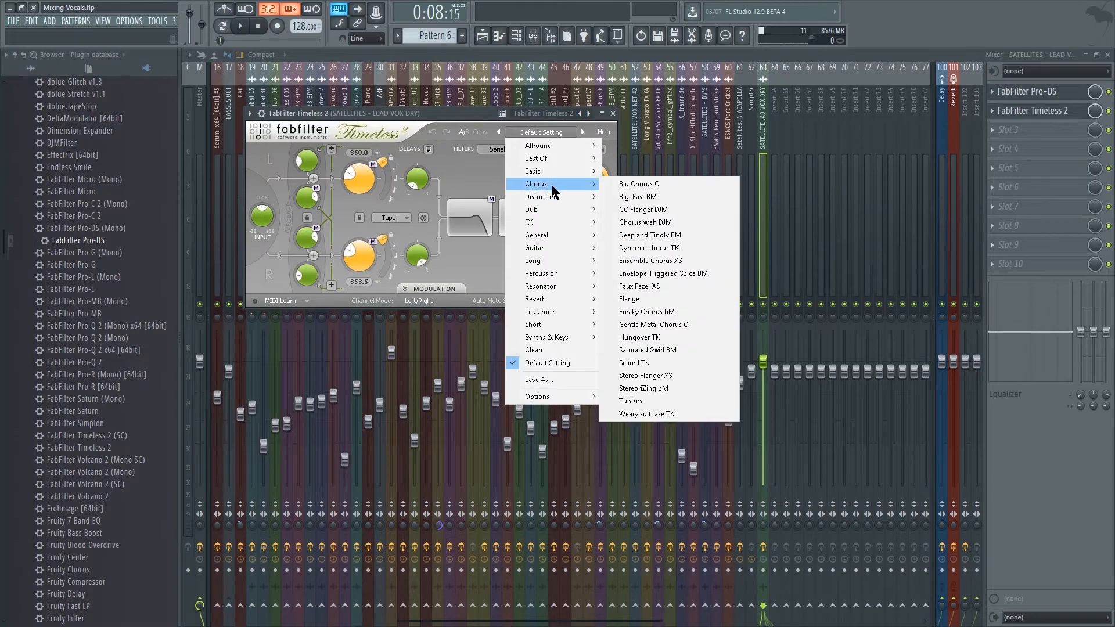
pyautogui.click(649, 266)
pyautogui.moveTo(432, 115); pyautogui.dragTo(483, 113)
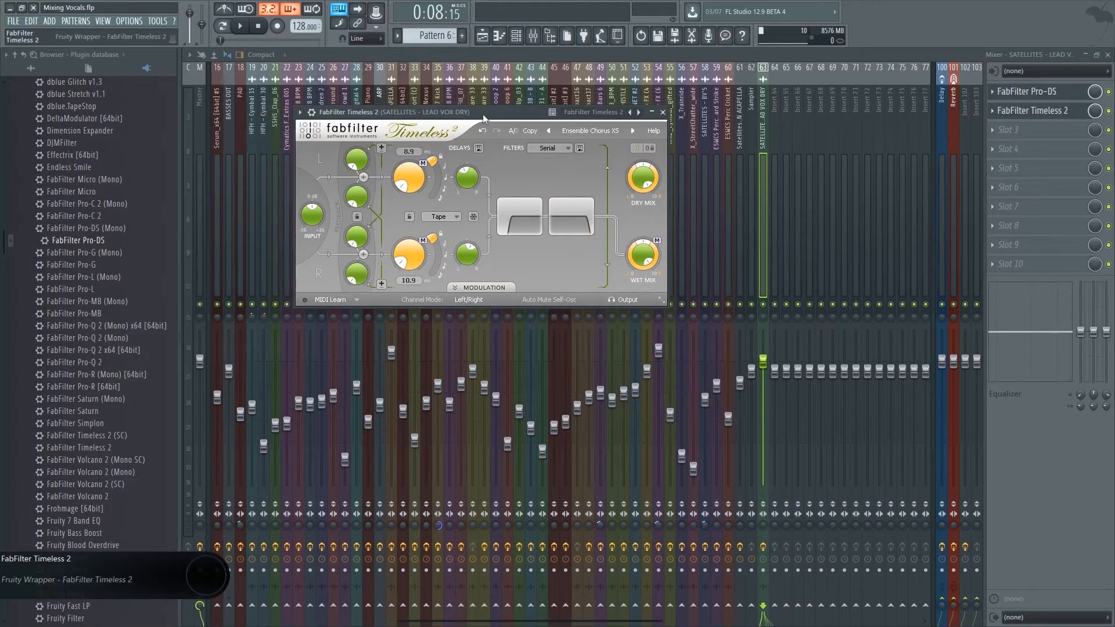
pyautogui.moveTo(483, 114); pyautogui.dragTo(458, 116)
pyautogui.press('space')
pyautogui.press('space')
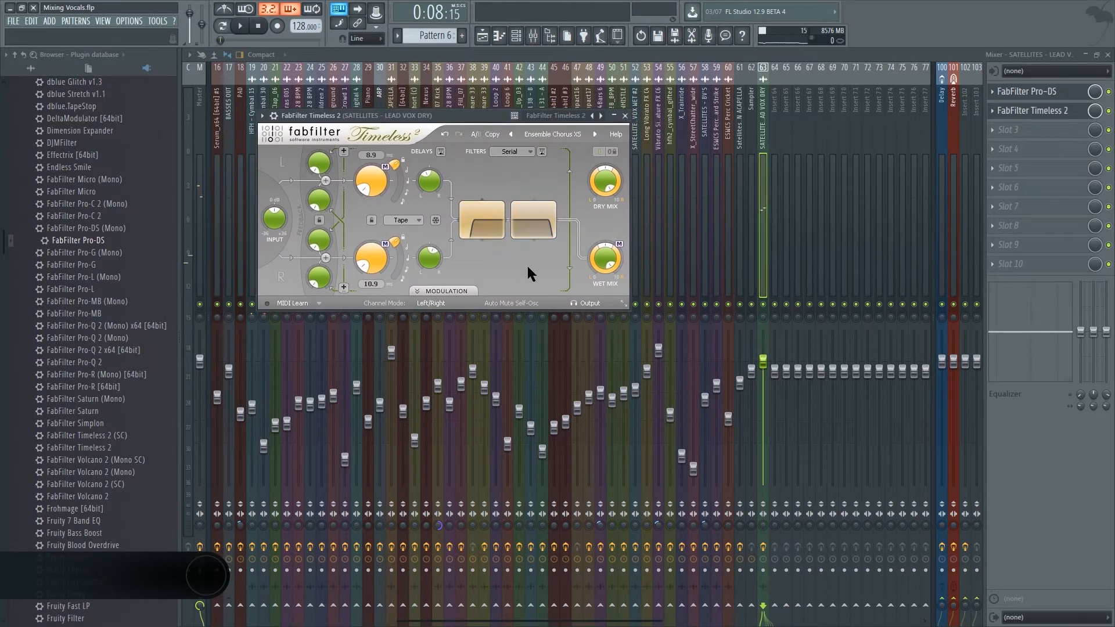
# Step: Lower the Filter 2 frequency in FabFilter Timeless 2 to about 3401 Hz
pyautogui.click(537, 235)
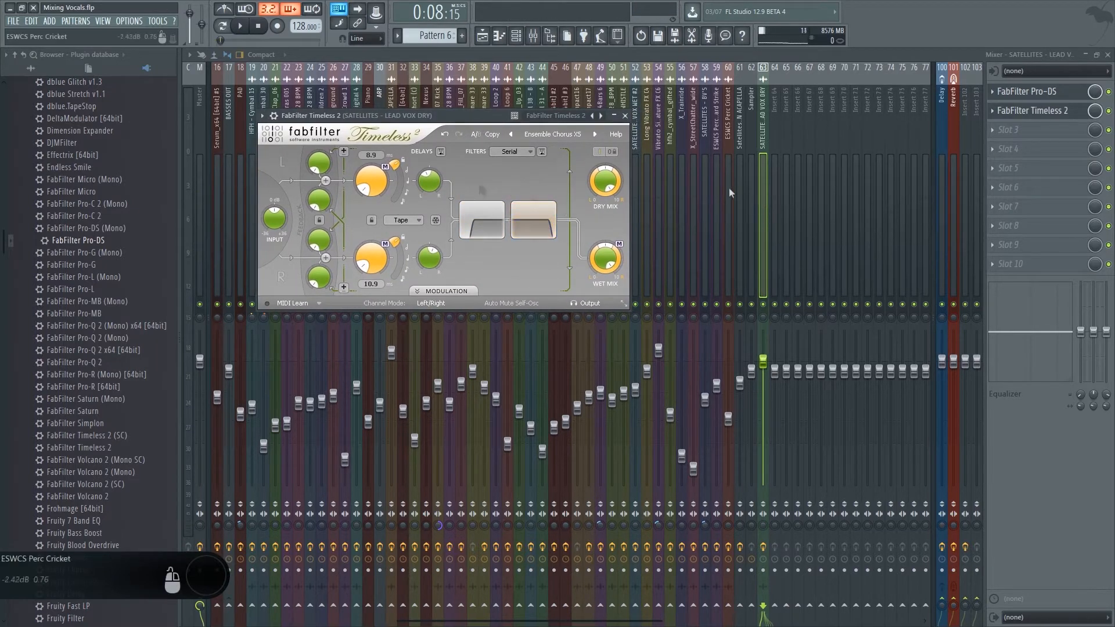
pyautogui.moveTo(544, 228); pyautogui.dragTo(515, 229)
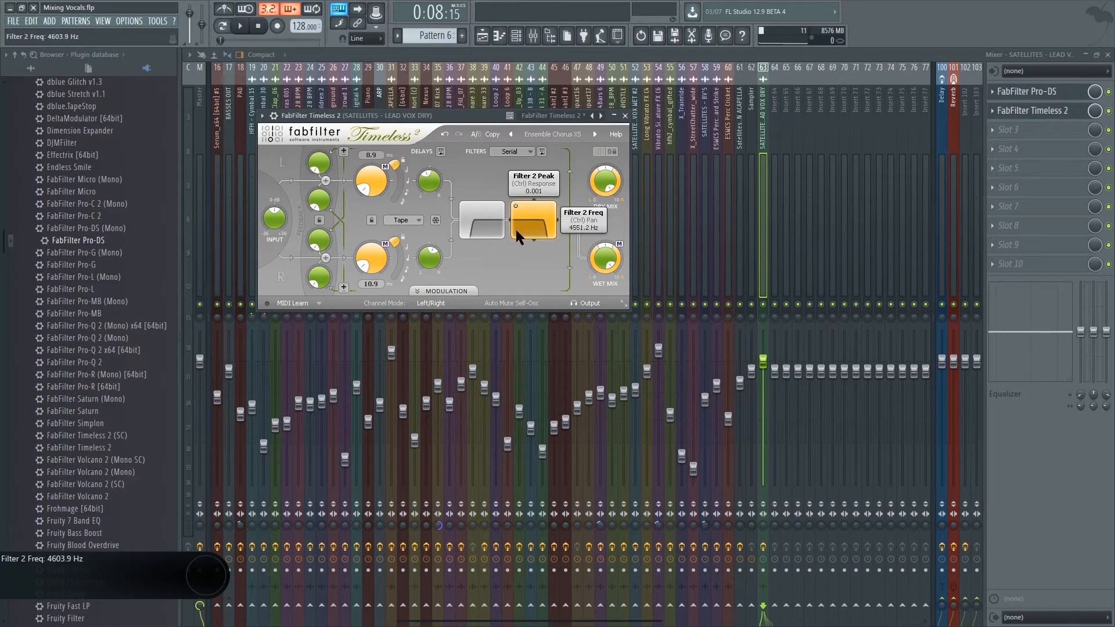
pyautogui.moveTo(430, 117); pyautogui.dragTo(456, 115)
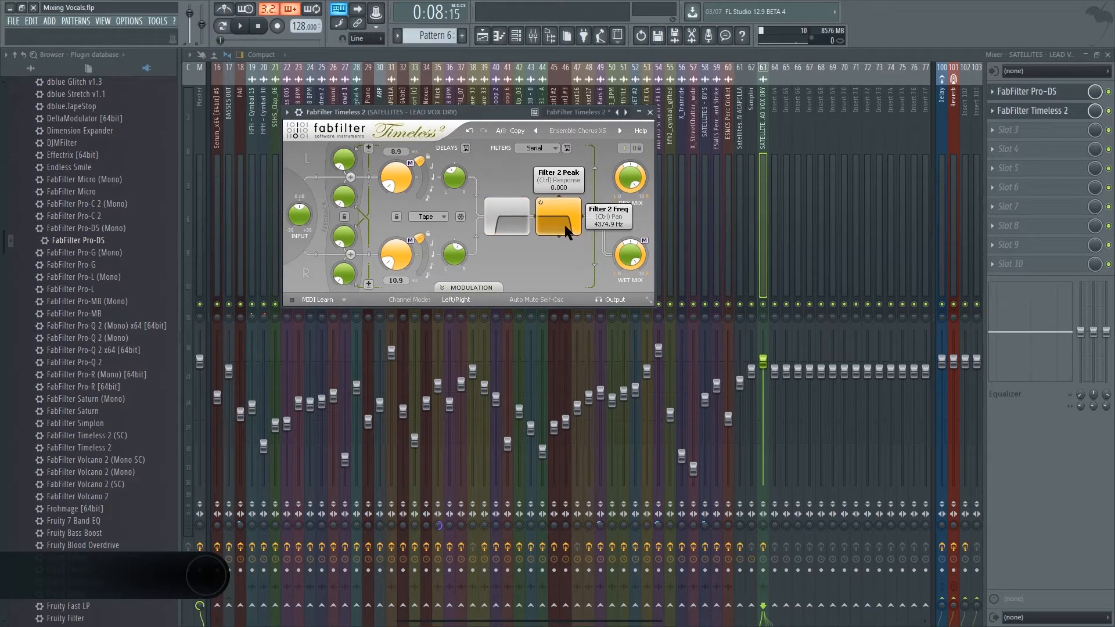
pyautogui.moveTo(497, 224); pyautogui.dragTo(563, 233)
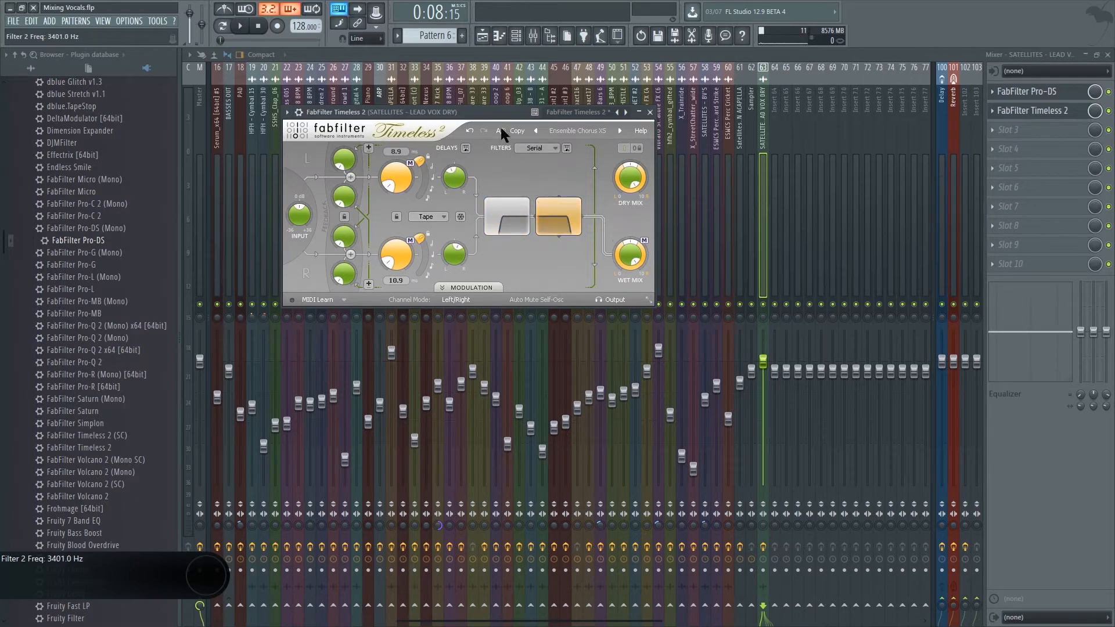
# Step: Set the Filter 1 frequency in FabFilter Timeless 2 to about 712 Hz while auditioning the vocal
pyautogui.moveTo(491, 112); pyautogui.dragTo(482, 112)
pyautogui.press('space')
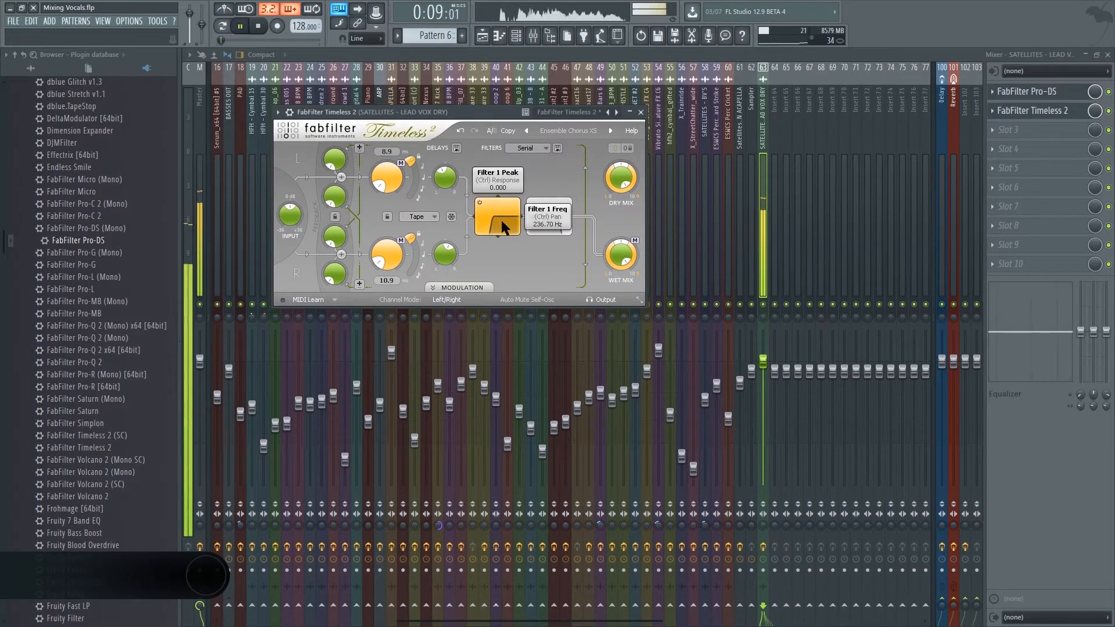
pyautogui.moveTo(501, 221)
pyautogui.mouseDown()
pyautogui.moveTo(521, 225)
pyautogui.moveTo(487, 226)
pyautogui.mouseUp()
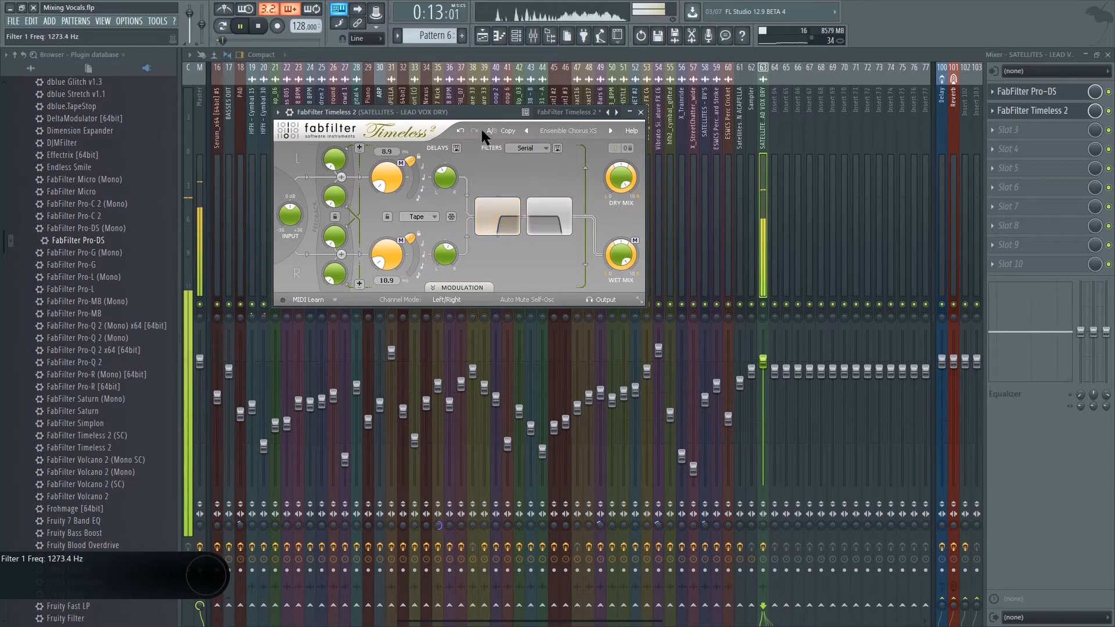
pyautogui.press('space')
pyautogui.moveTo(482, 112); pyautogui.dragTo(477, 111)
pyautogui.moveTo(491, 225); pyautogui.dragTo(485, 224)
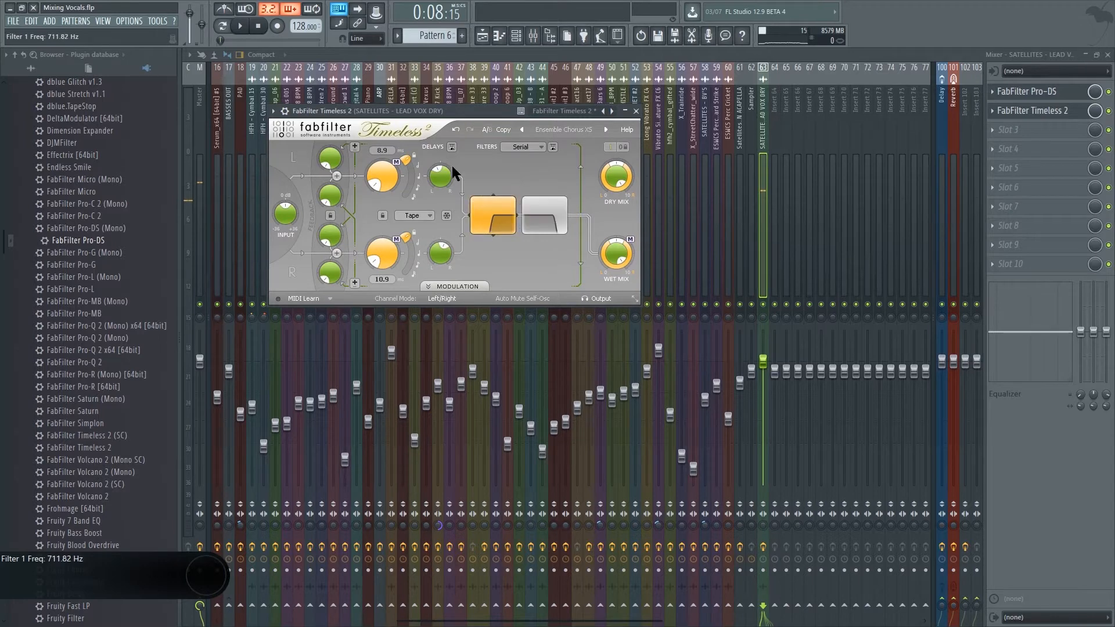
pyautogui.moveTo(499, 111); pyautogui.dragTo(512, 108)
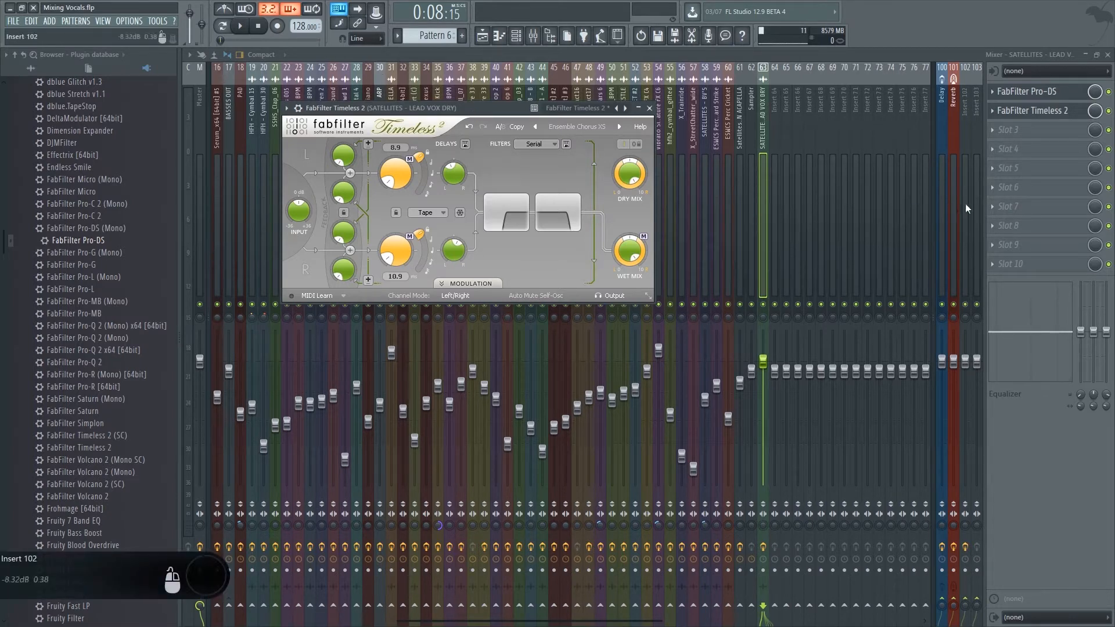
# Step: Load FabFilter Pro-R into the third effect slot of the dry vocal's mixer track and reposition its window
pyautogui.click(1024, 135)
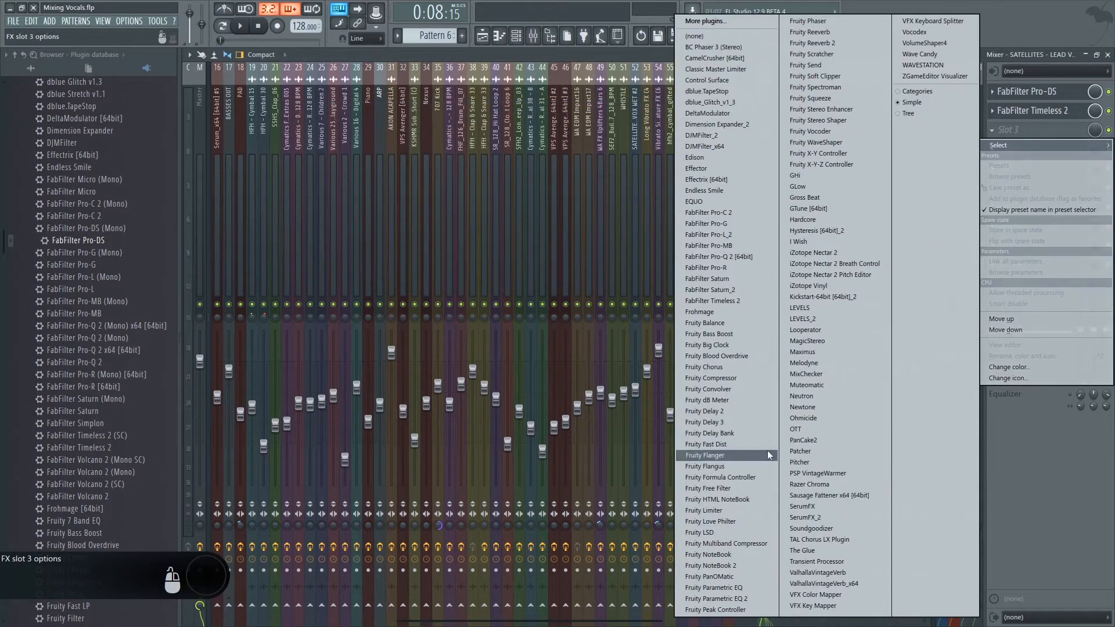
pyautogui.click(733, 269)
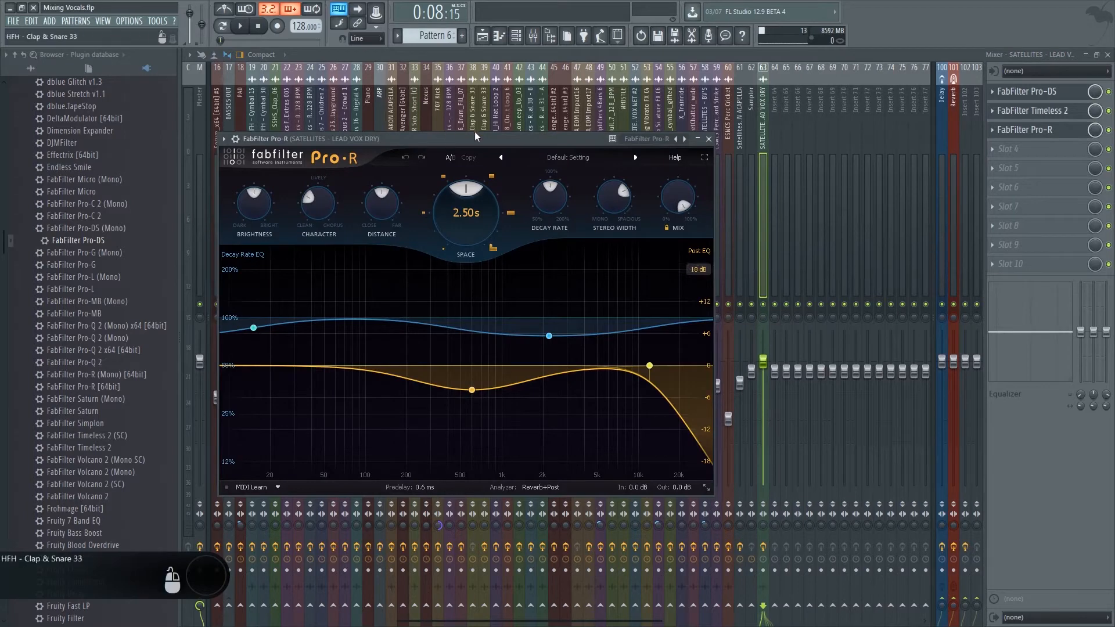
pyautogui.moveTo(475, 131); pyautogui.dragTo(559, 112)
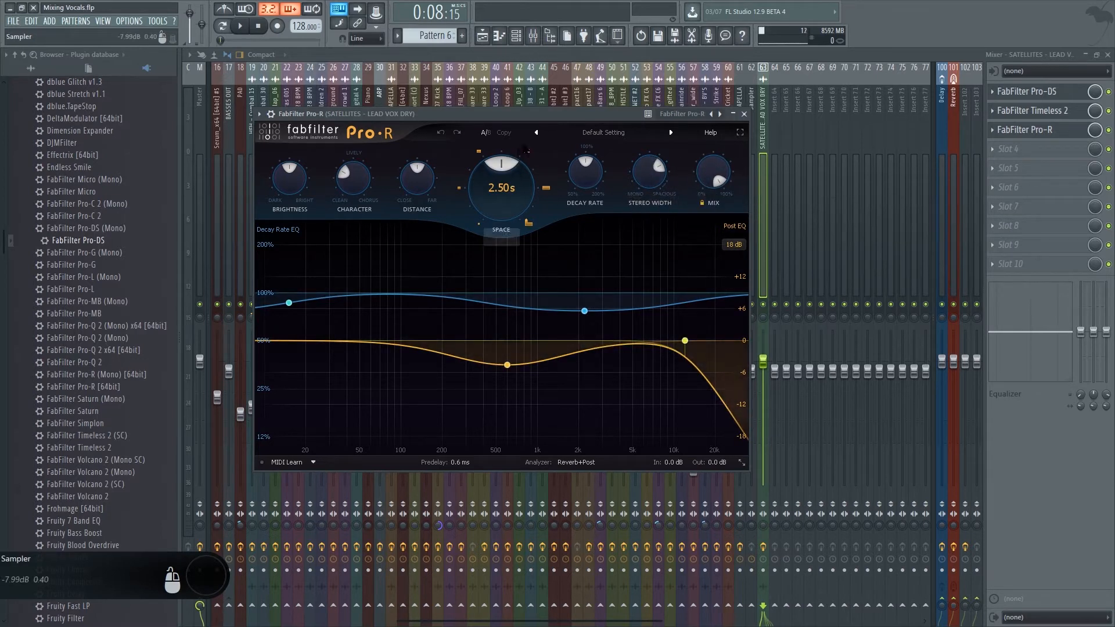
pyautogui.moveTo(542, 112); pyautogui.dragTo(521, 106)
# Step: Browse the Pro-R presets, audition the default reverb on the vocal, and reduce its Space to 0.20 s
pyautogui.click(580, 124)
pyautogui.moveTo(584, 151)
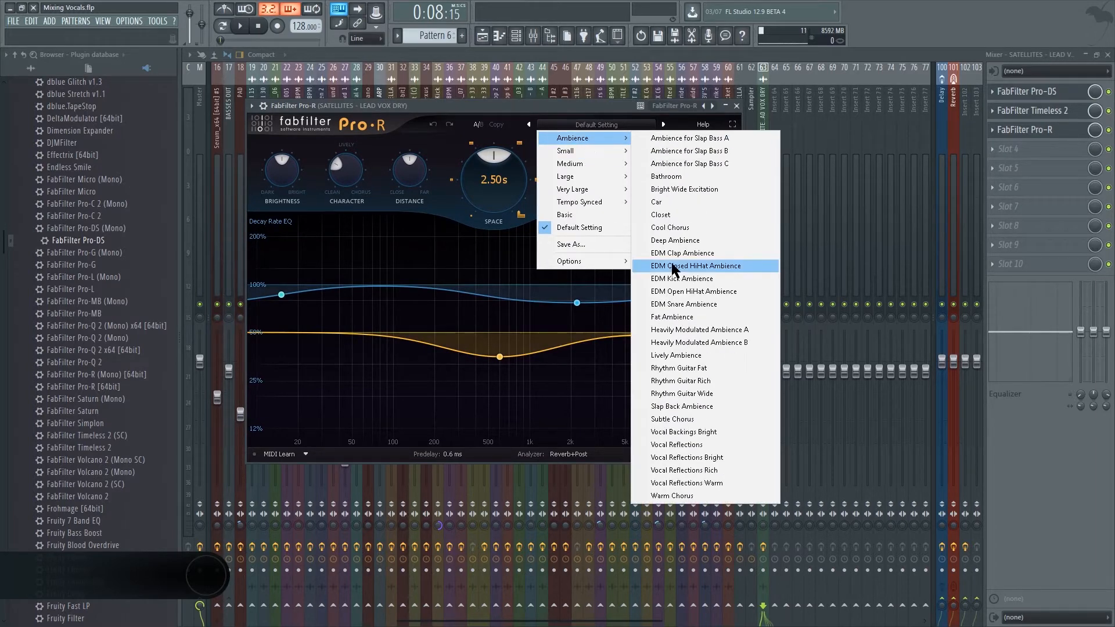
pyautogui.moveTo(486, 106); pyautogui.dragTo(528, 141)
pyautogui.press('space')
pyautogui.press('space')
pyautogui.click(641, 159)
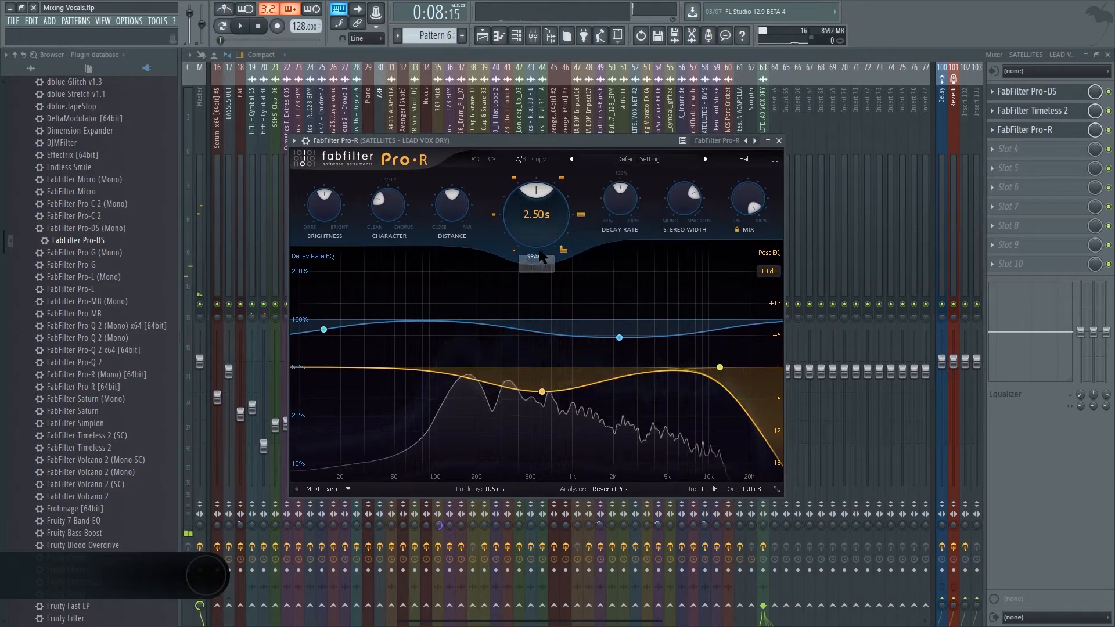
pyautogui.moveTo(536, 215); pyautogui.dragTo(530, 241)
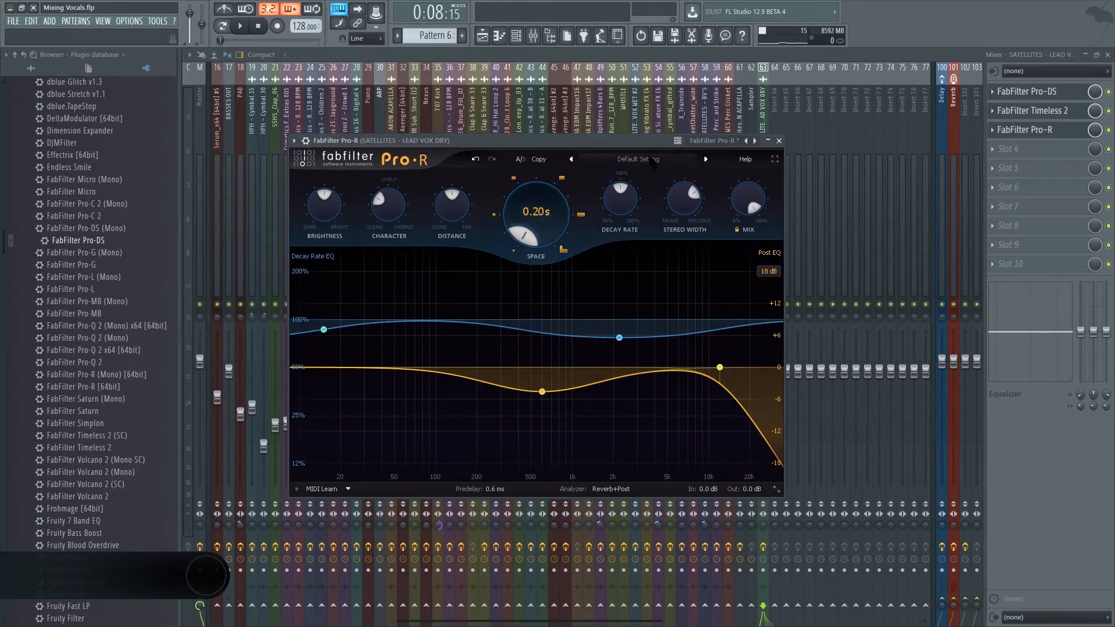
# Step: Load the Vocal Clear Space preset from the Small group in FabFilter Pro-R
pyautogui.click(639, 159)
pyautogui.moveTo(642, 174)
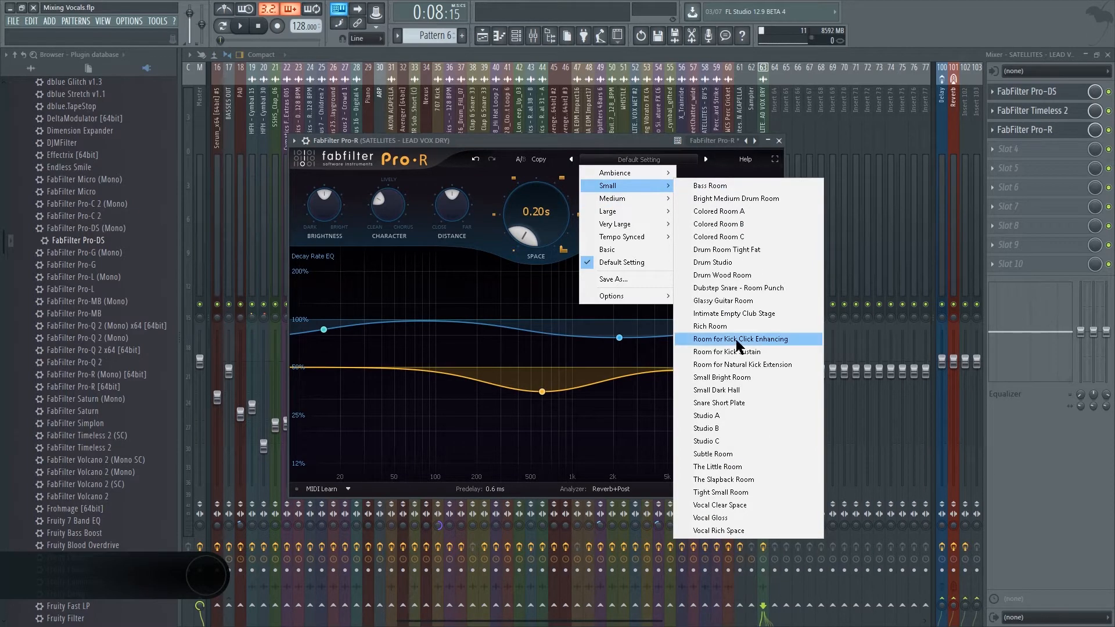
pyautogui.click(716, 505)
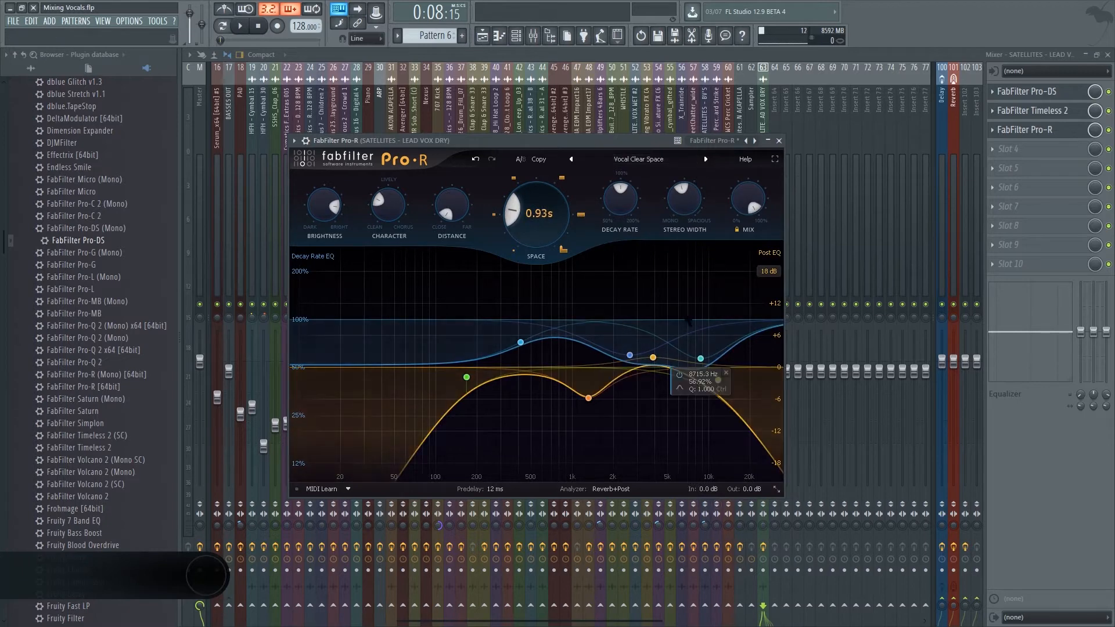
# Step: Raise the reverb's Post EQ low cut to about 250 Hz with a Q of 1.277 and cut the lows in the Decay Rate EQ
pyautogui.moveTo(466, 378); pyautogui.dragTo(489, 361)
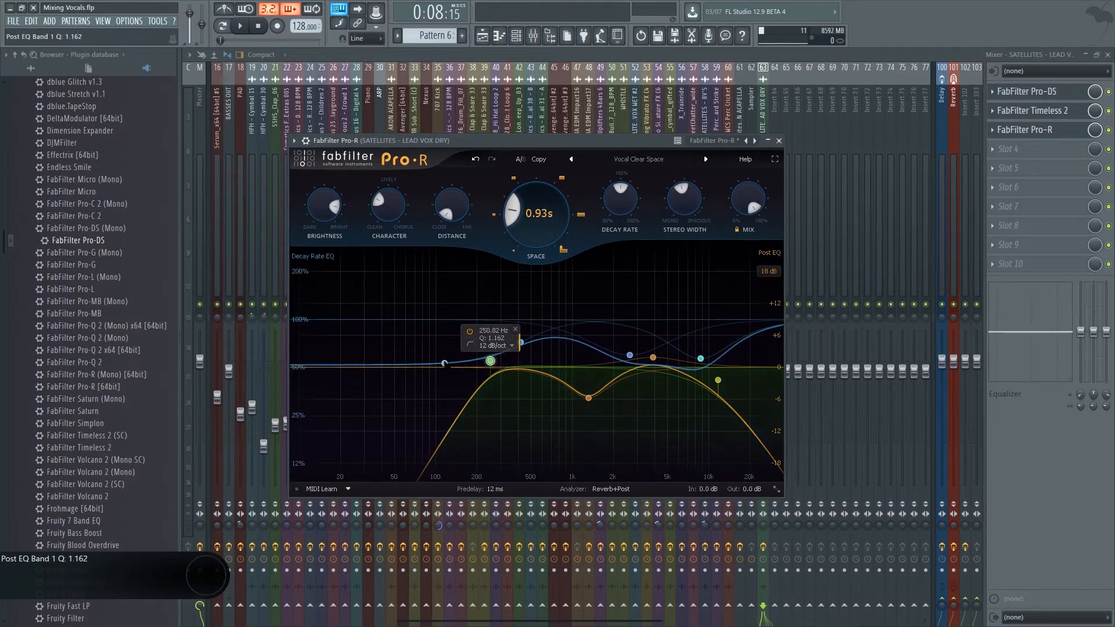
pyautogui.moveTo(548, 143); pyautogui.dragTo(531, 120)
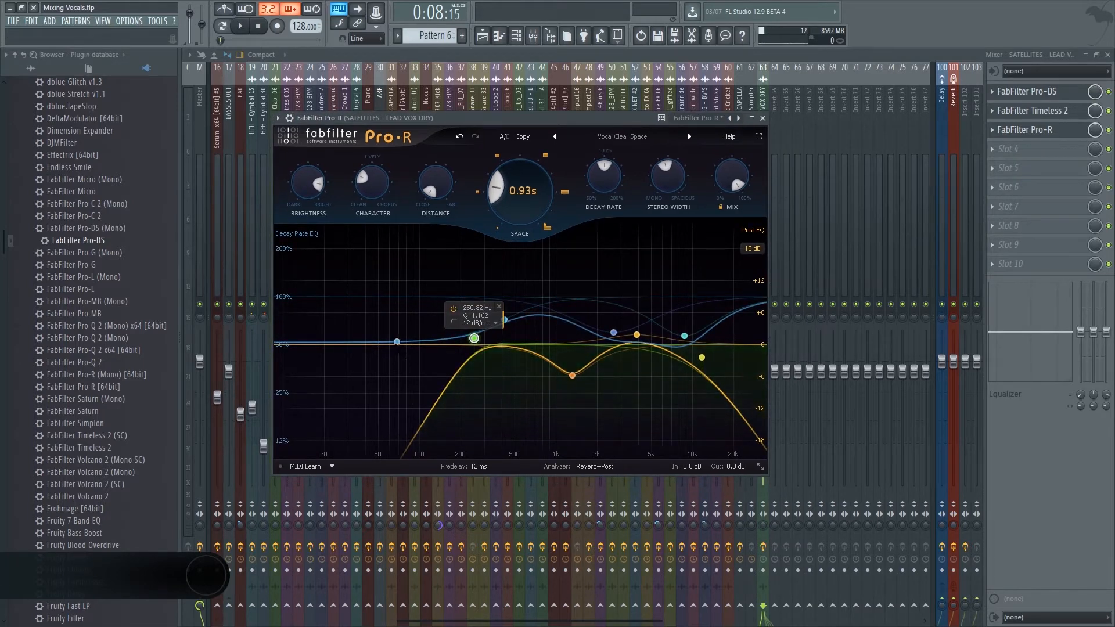
pyautogui.moveTo(358, 344); pyautogui.dragTo(476, 336)
pyautogui.click(375, 291)
pyautogui.click(489, 348)
pyautogui.scroll(3, 478, 338)
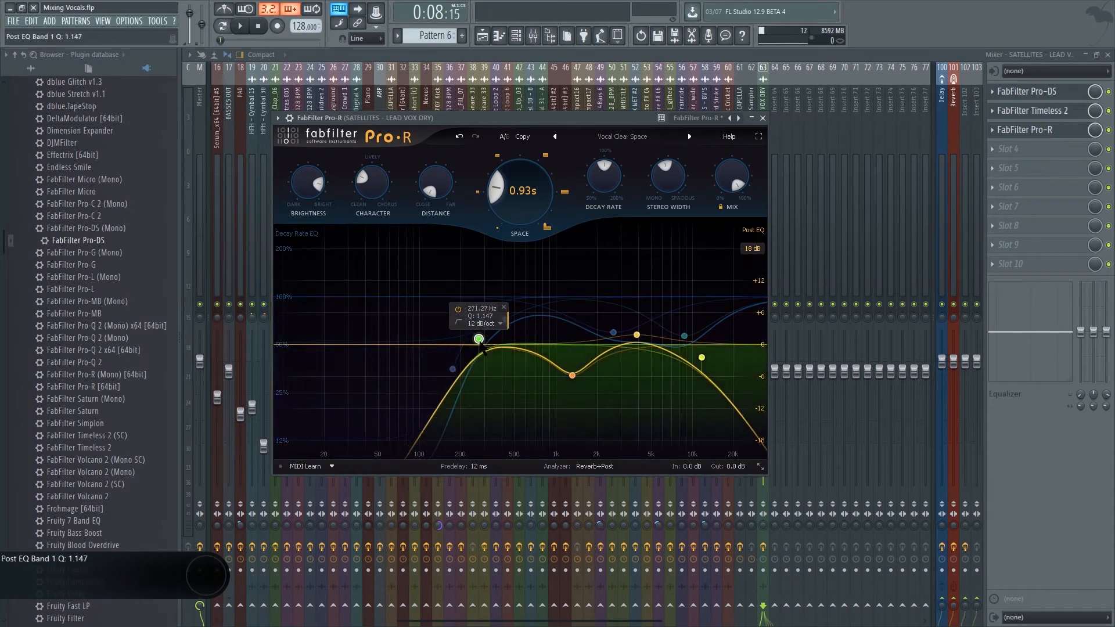
pyautogui.scroll(1, 477, 338)
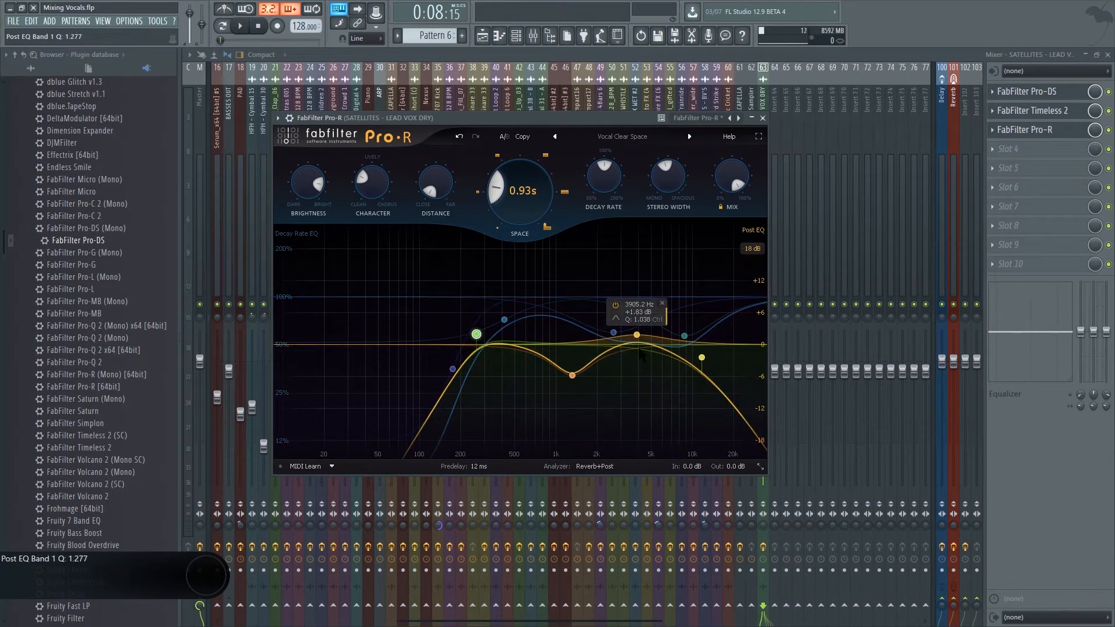
pyautogui.click(684, 336)
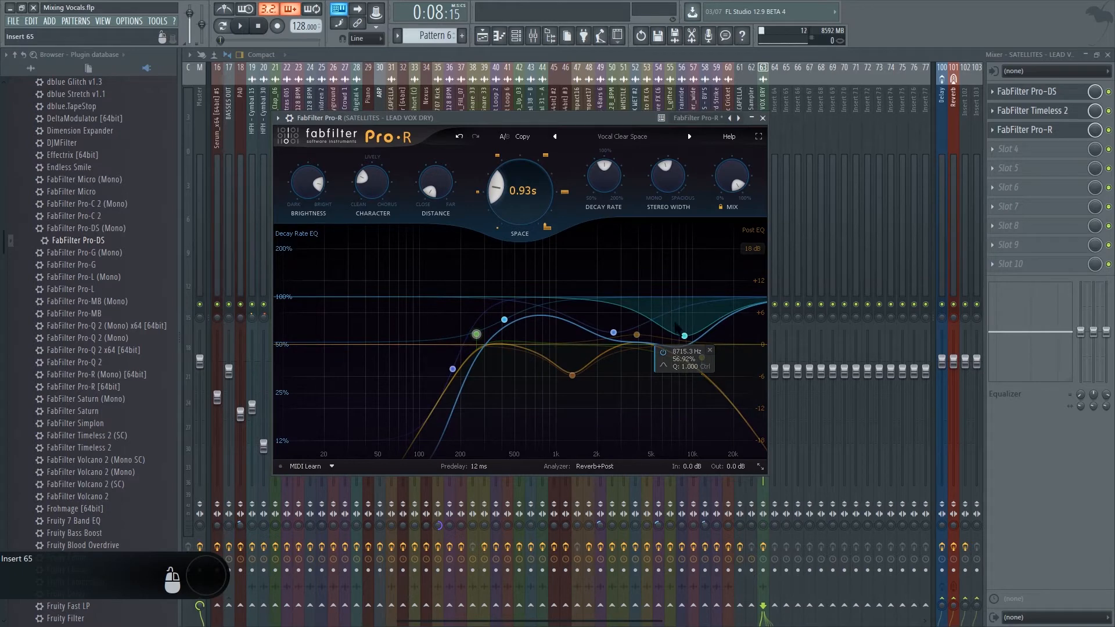
# Step: Shift the high-frequency dip in Pro-R's Decay Rate EQ to about 7.7 kHz at 56.92% and reposition the plugin window
pyautogui.moveTo(684, 336)
pyautogui.mouseDown()
pyautogui.moveTo(681, 348)
pyautogui.moveTo(679, 325)
pyautogui.mouseUp()
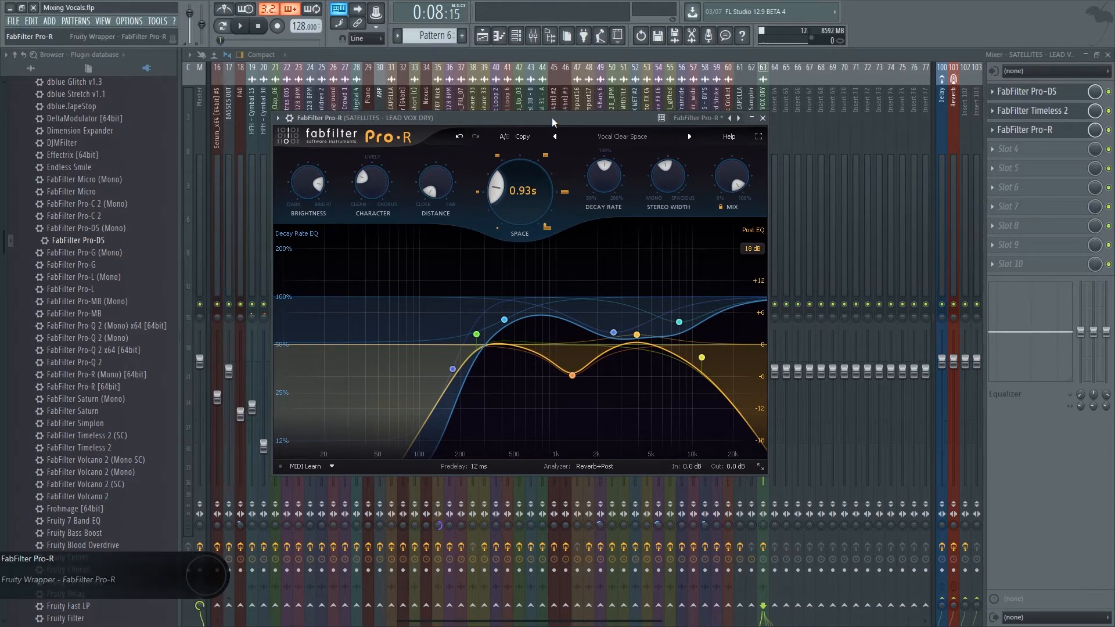
pyautogui.moveTo(552, 117); pyautogui.dragTo(519, 119)
pyautogui.moveTo(644, 323); pyautogui.dragTo(644, 338)
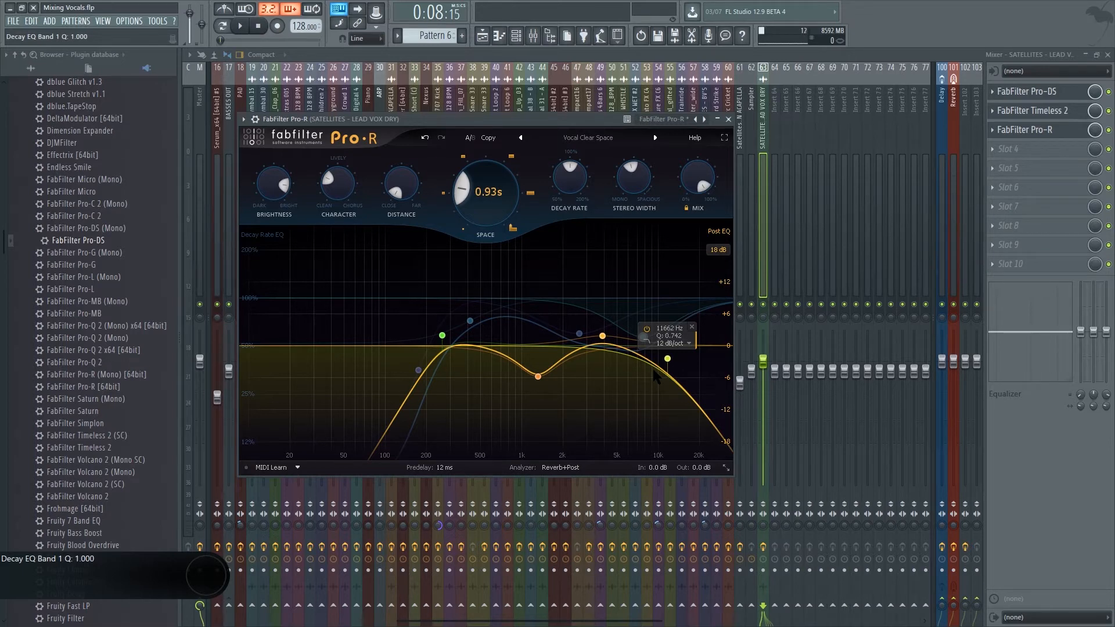
pyautogui.moveTo(579, 124); pyautogui.dragTo(612, 137)
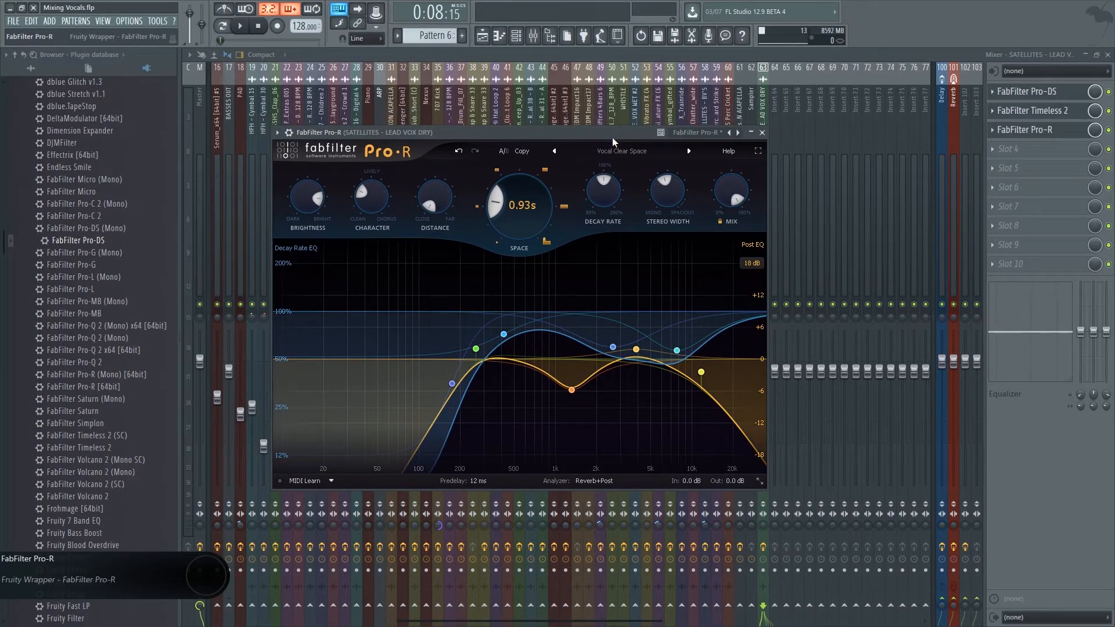
pyautogui.moveTo(612, 137); pyautogui.dragTo(588, 159)
# Step: Audition the dry vocal and lower the reverb's Mix to about 23.20%
pyautogui.press('space')
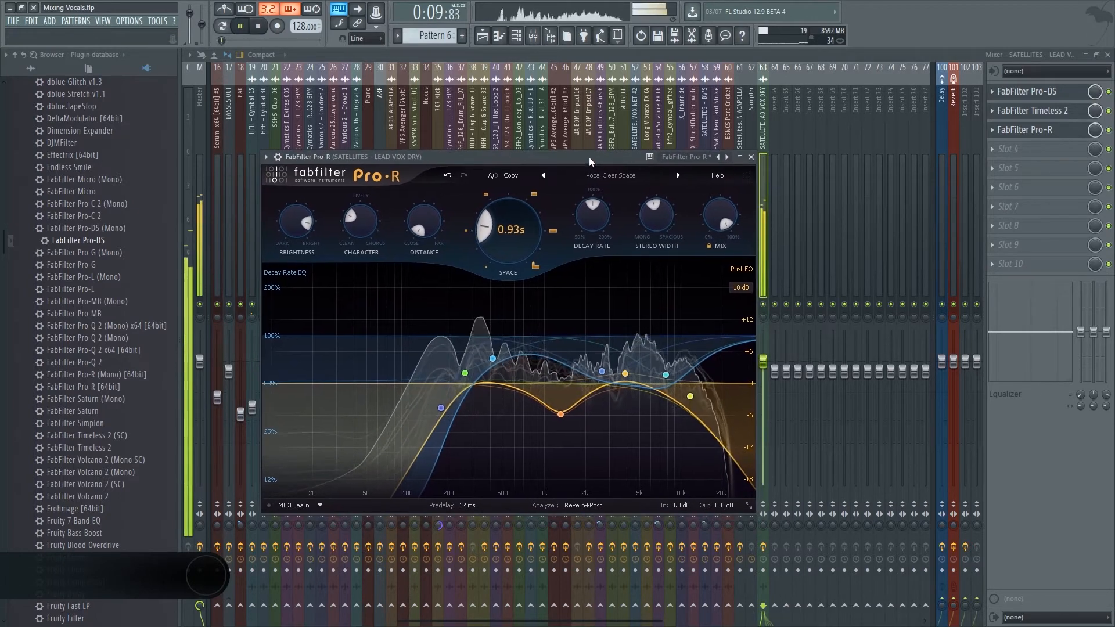
pyautogui.moveTo(718, 224)
pyautogui.press('space')
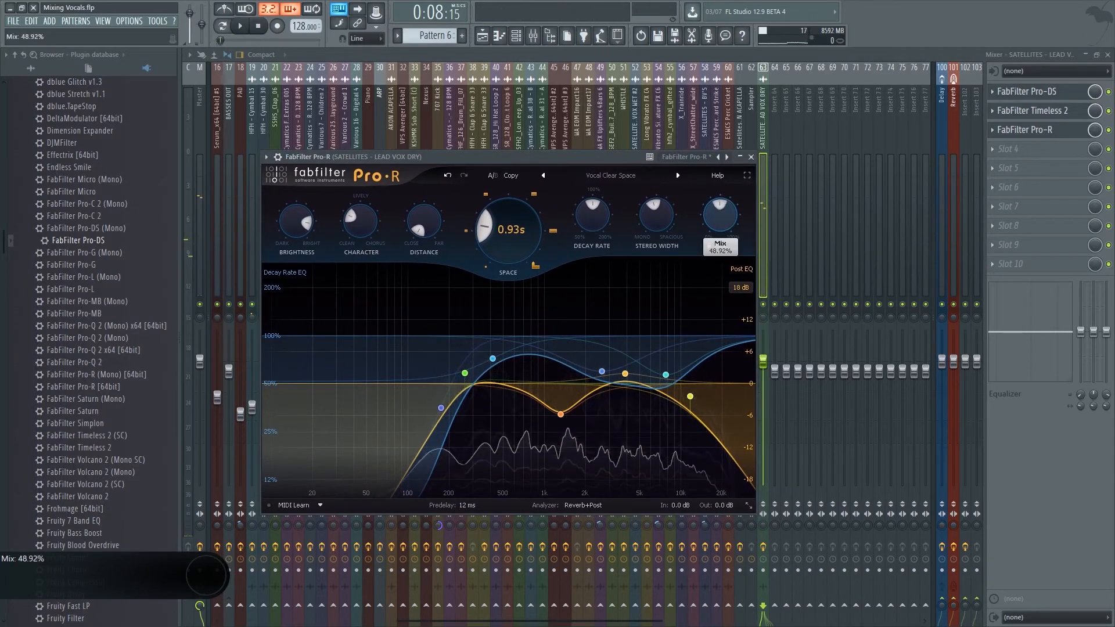
pyautogui.scroll(-8, 719, 224)
pyautogui.scroll(5, 719, 223)
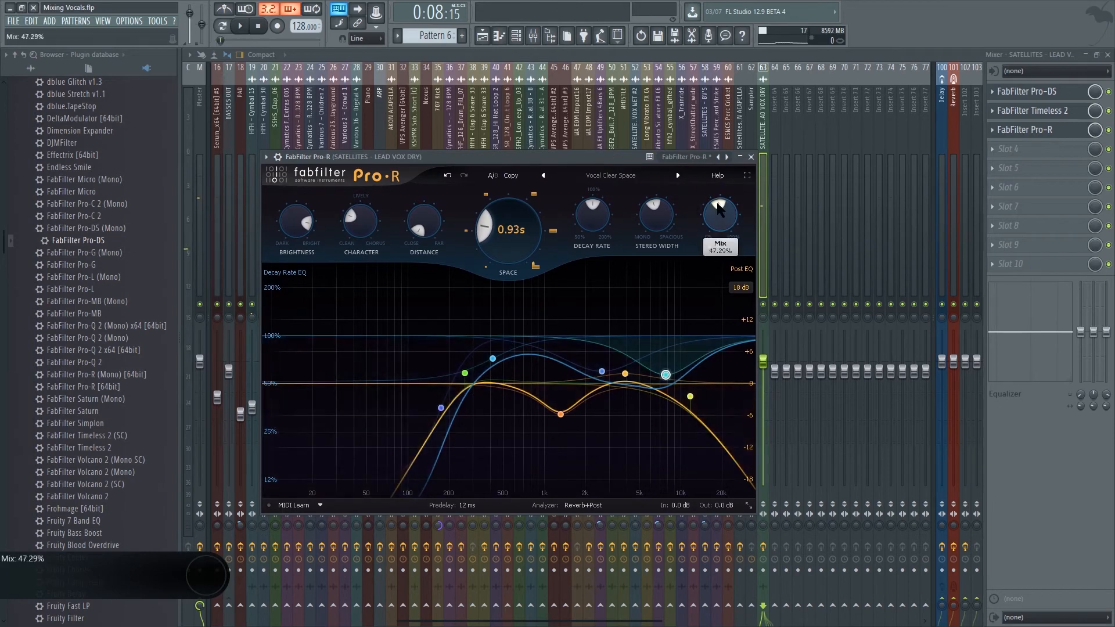
pyautogui.press('space')
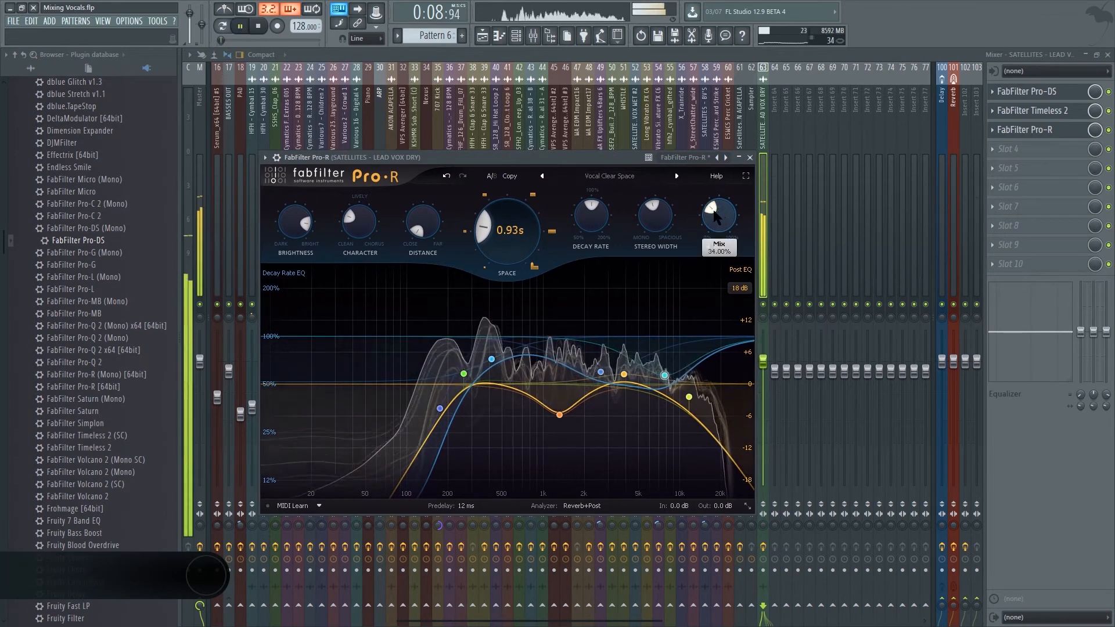
pyautogui.scroll(-5, 719, 224)
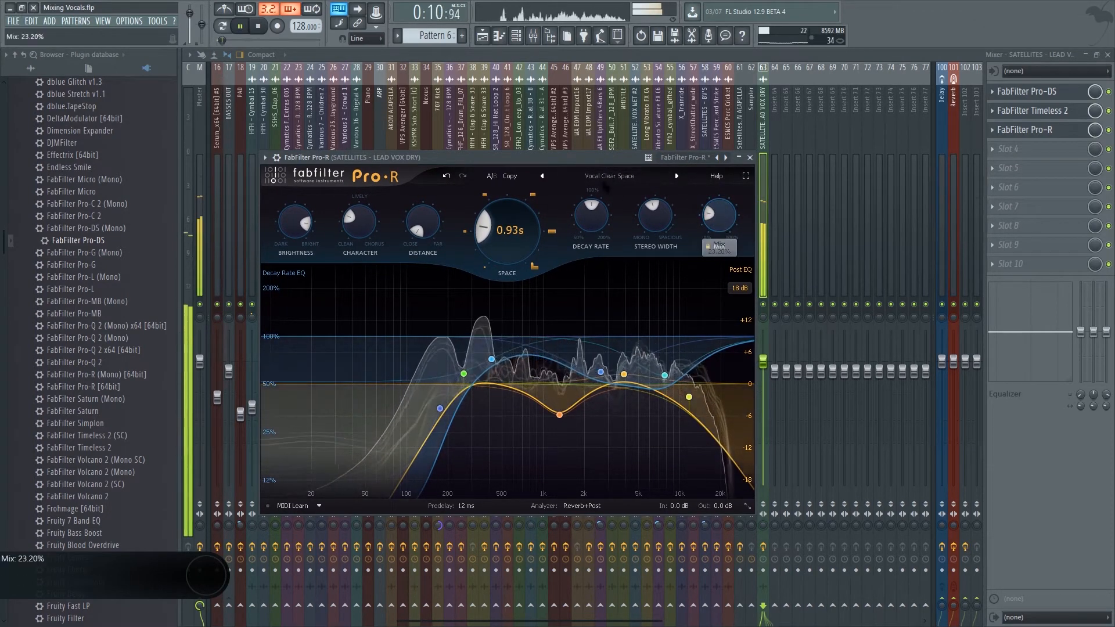
pyautogui.moveTo(566, 160); pyautogui.dragTo(530, 144)
pyautogui.press('space')
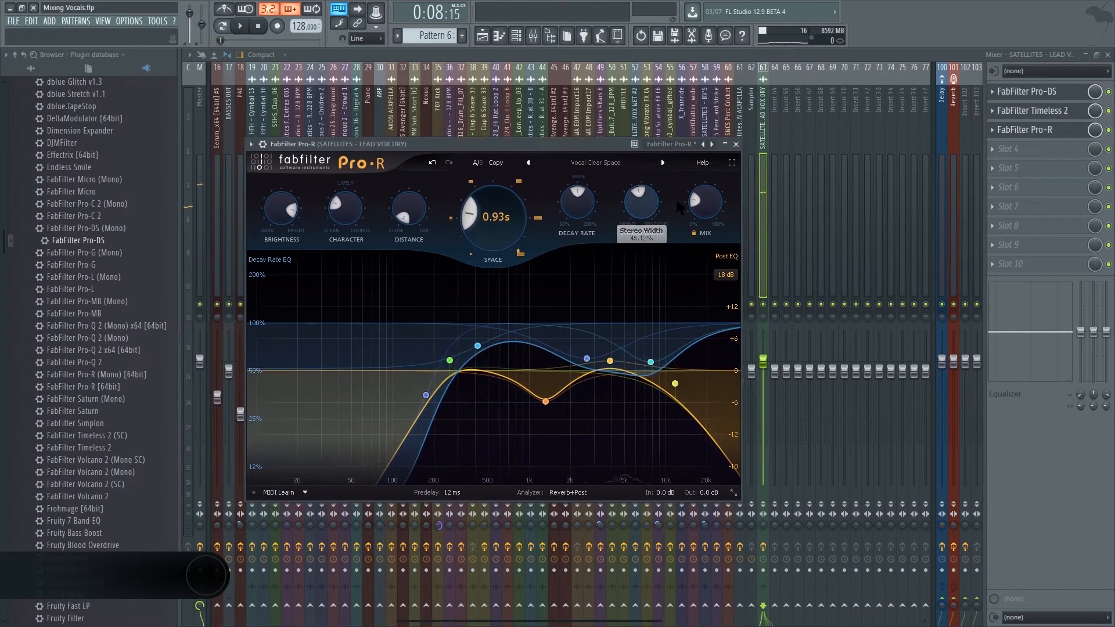
pyautogui.scroll(2, 695, 207)
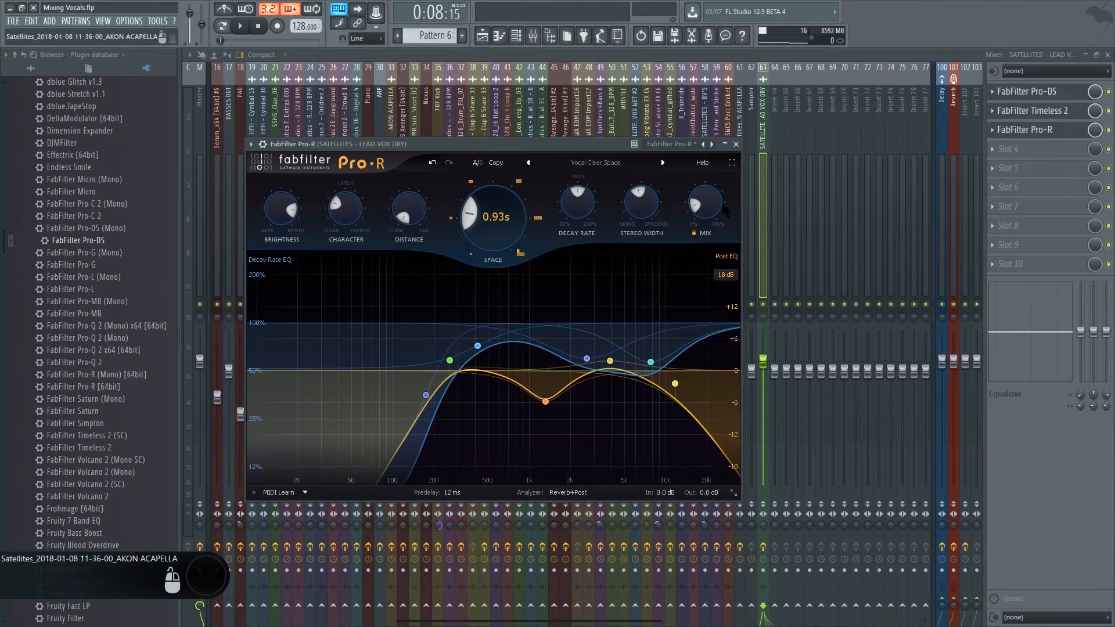
# Step: Lower the frequency of the Decay Rate EQ's low band and add a high shelf at about 18.7 kHz, 99.17%, with Q 0.300
pyautogui.moveTo(562, 148); pyautogui.dragTo(554, 145)
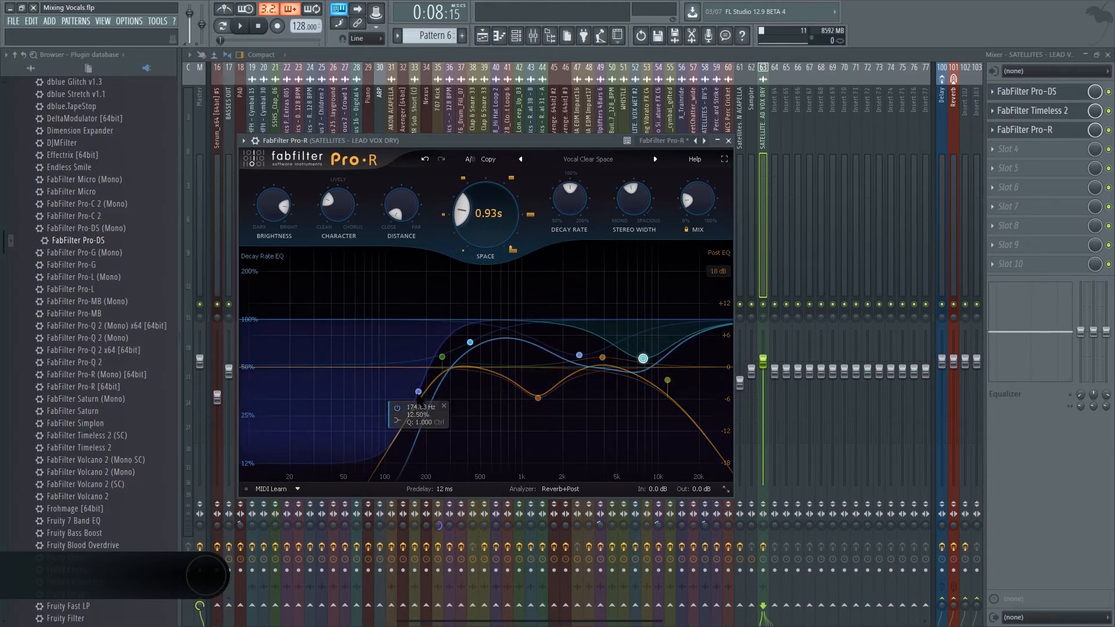
pyautogui.moveTo(419, 397); pyautogui.dragTo(397, 391)
pyautogui.doubleClick(714, 327)
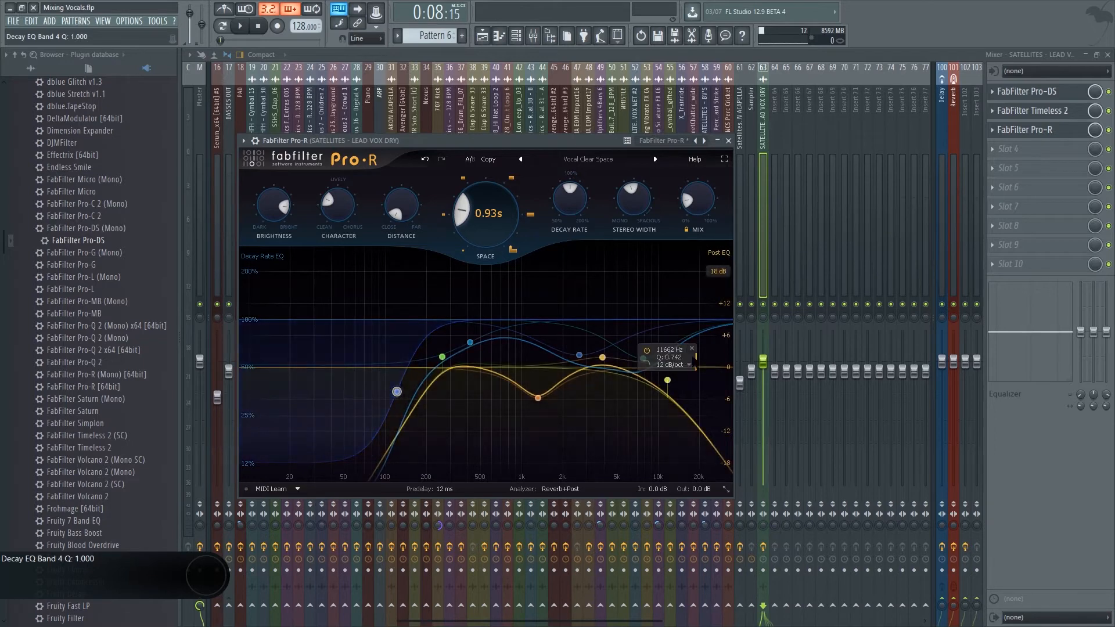
pyautogui.moveTo(714, 327)
pyautogui.mouseDown()
pyautogui.moveTo(716, 358)
pyautogui.moveTo(701, 315)
pyautogui.mouseUp()
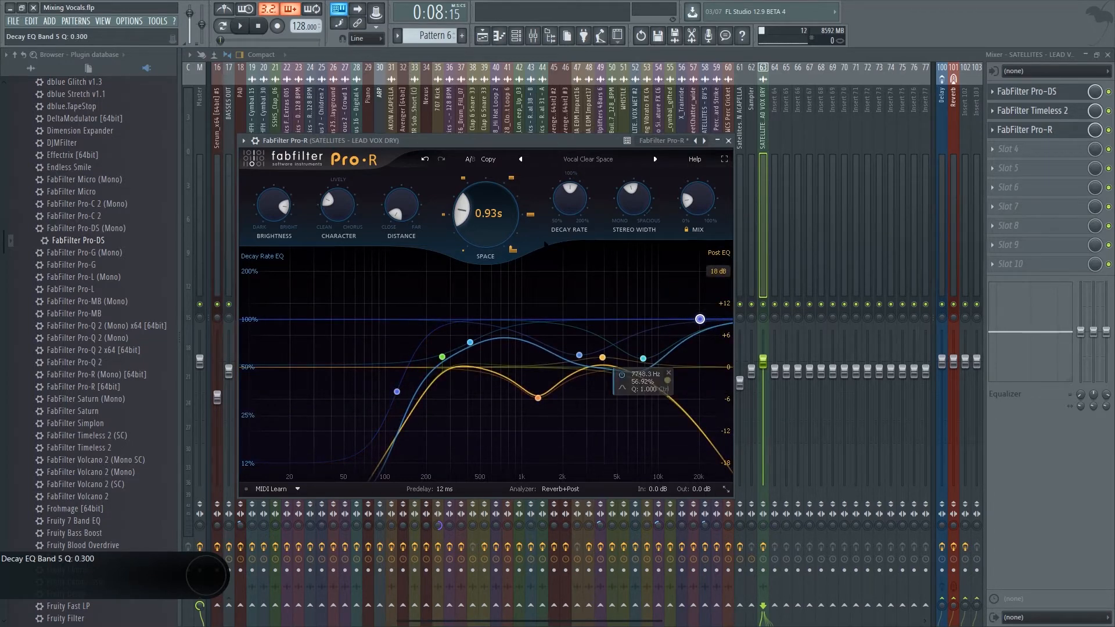
pyautogui.moveTo(517, 141); pyautogui.dragTo(531, 131)
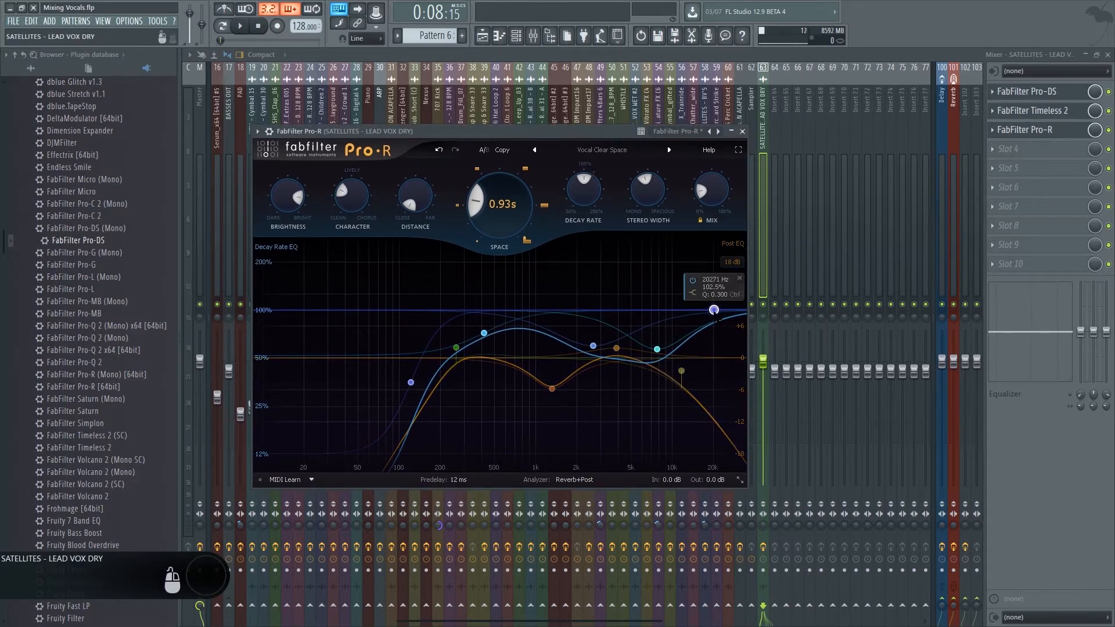
pyautogui.moveTo(713, 309); pyautogui.dragTo(708, 311)
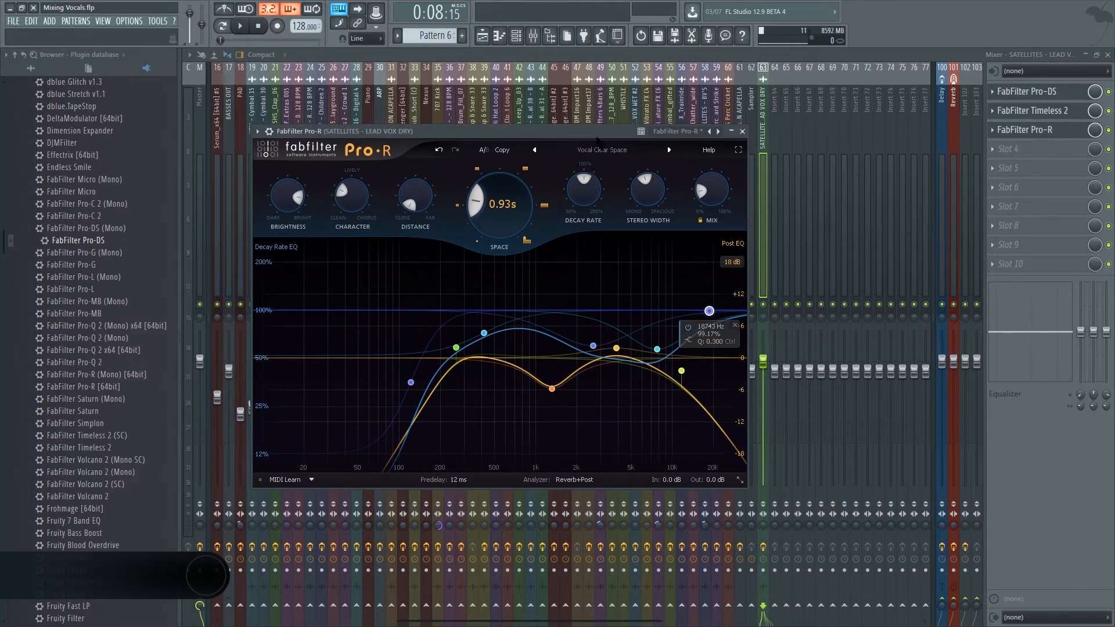
pyautogui.moveTo(584, 131); pyautogui.dragTo(580, 127)
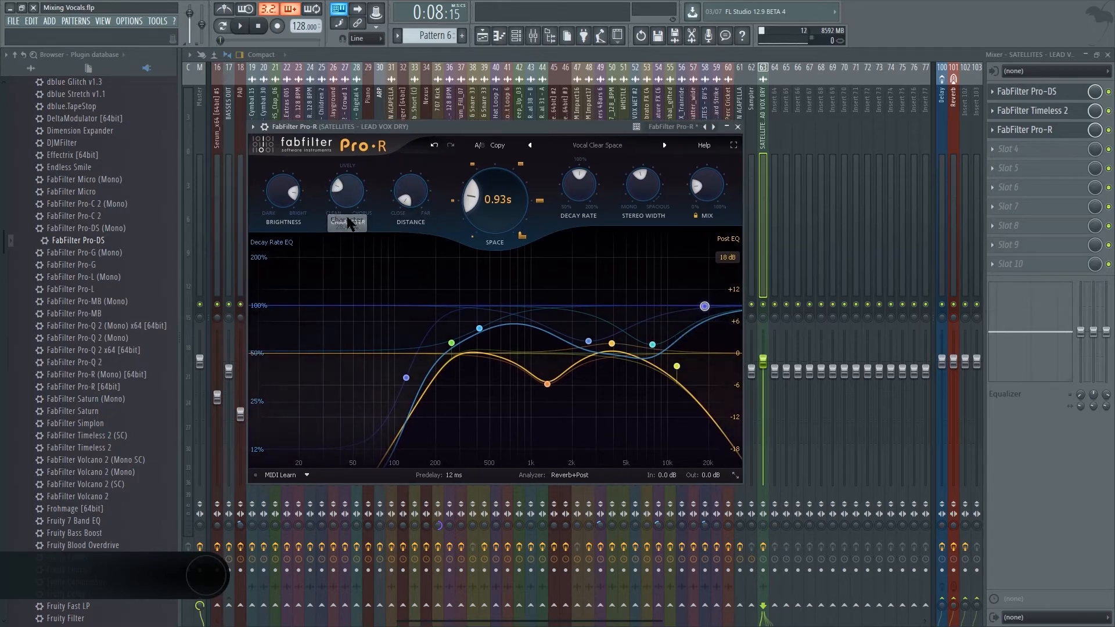
pyautogui.moveTo(529, 128)
pyautogui.mouseDown()
pyautogui.moveTo(550, 117)
pyautogui.moveTo(520, 124)
pyautogui.mouseUp()
# Step: Audition the vocal, set the reverb's Mix to 19.81%, and close the Pro-R window
pyautogui.press('space')
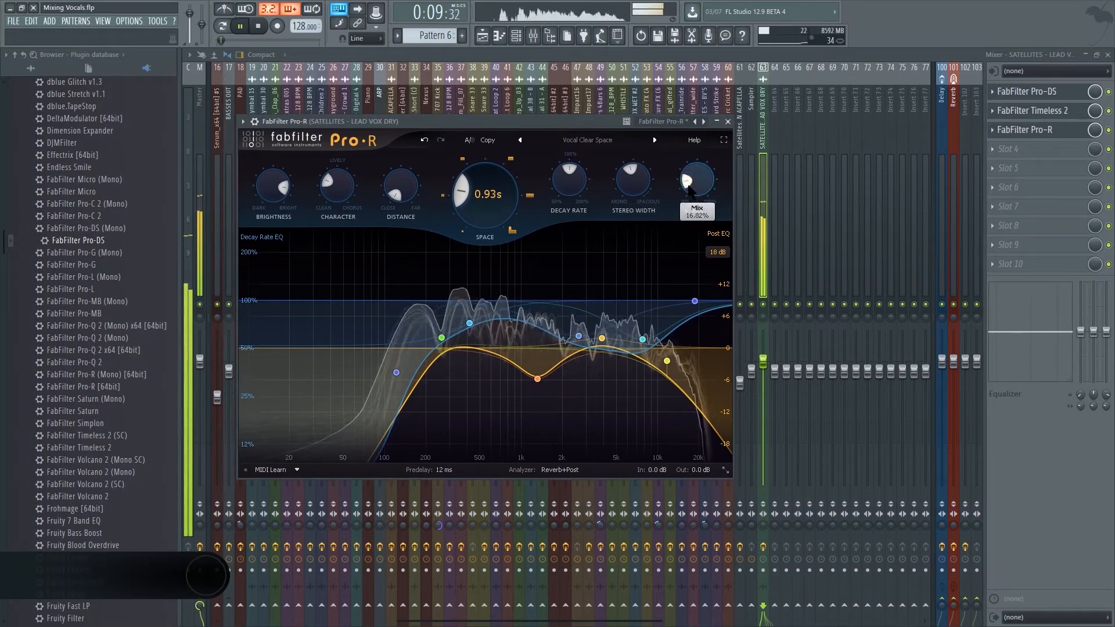
pyautogui.moveTo(690, 191); pyautogui.dragTo(687, 185)
pyautogui.press('space')
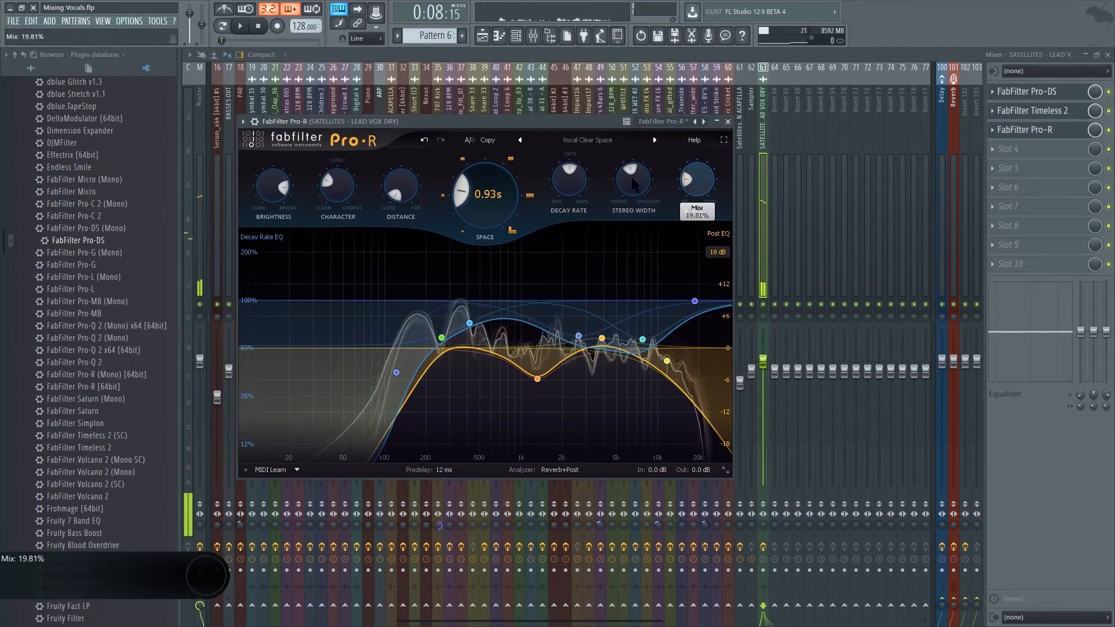
pyautogui.moveTo(572, 118); pyautogui.dragTo(571, 112)
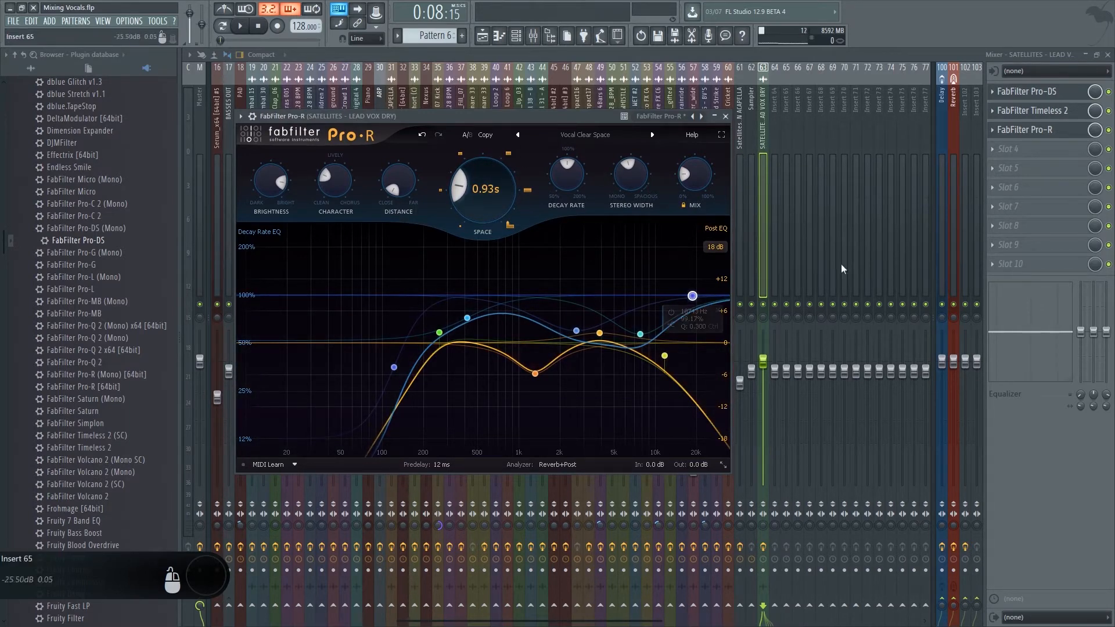
pyautogui.moveTo(565, 116)
pyautogui.mouseDown()
pyautogui.moveTo(556, 110)
pyautogui.moveTo(568, 109)
pyautogui.mouseUp()
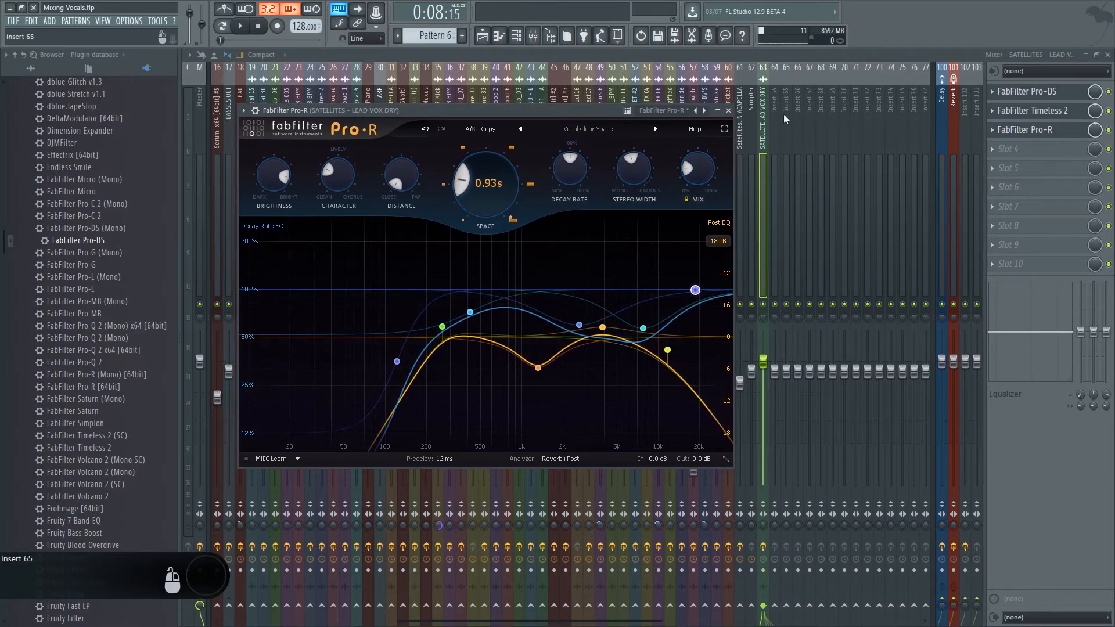
pyautogui.click(765, 109)
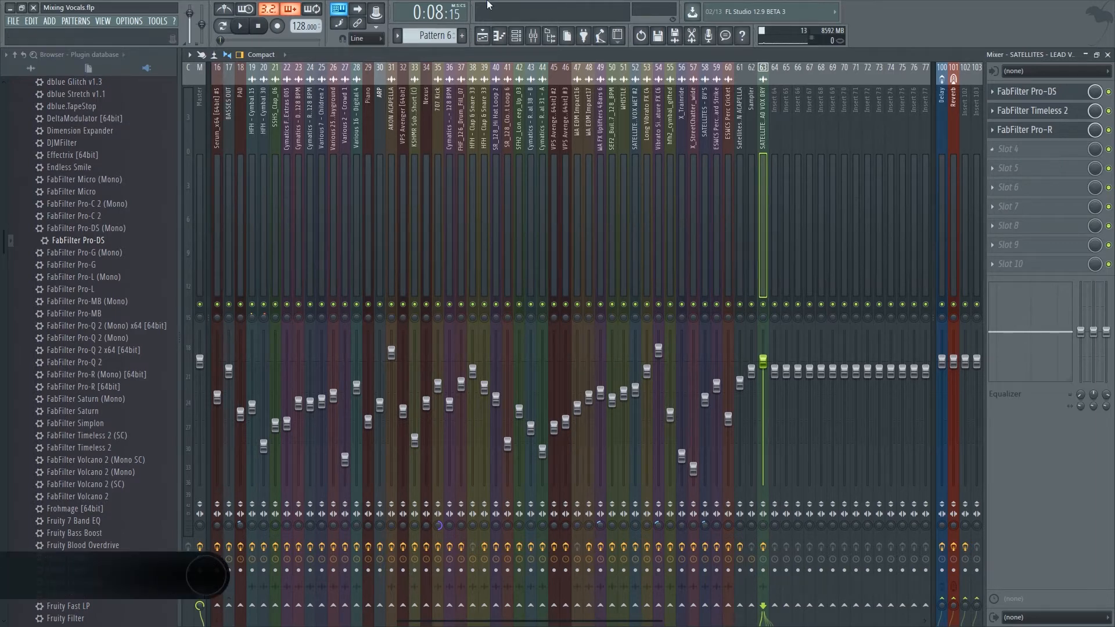
# Step: Open the playlist, unsolo the dry vocal so all tracks play, and mute the LEAD VOX DRY and LEAD VOX WET tracks 76 and 77
pyautogui.click(482, 36)
pyautogui.scroll(4, 526, 469)
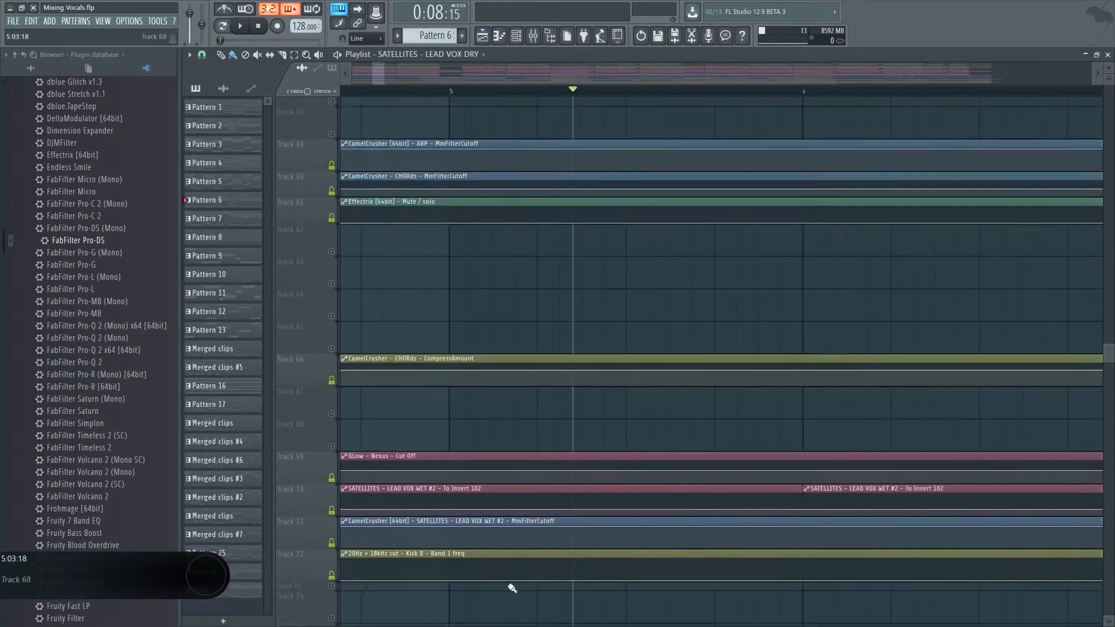
pyautogui.scroll(-6, 627, 294)
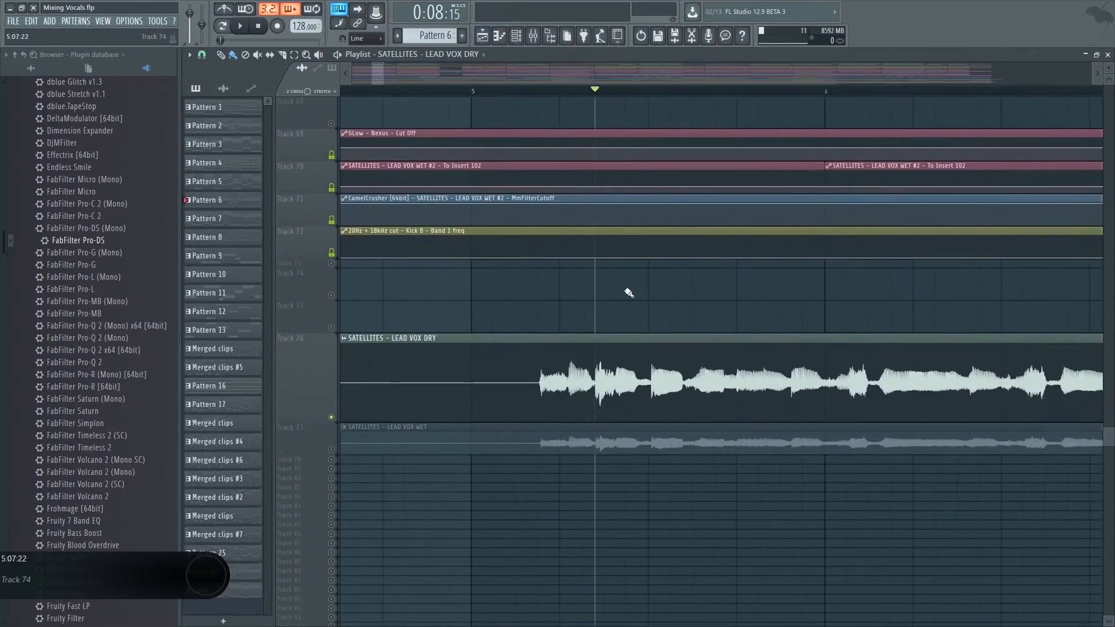
pyautogui.scroll(16, 652, 325)
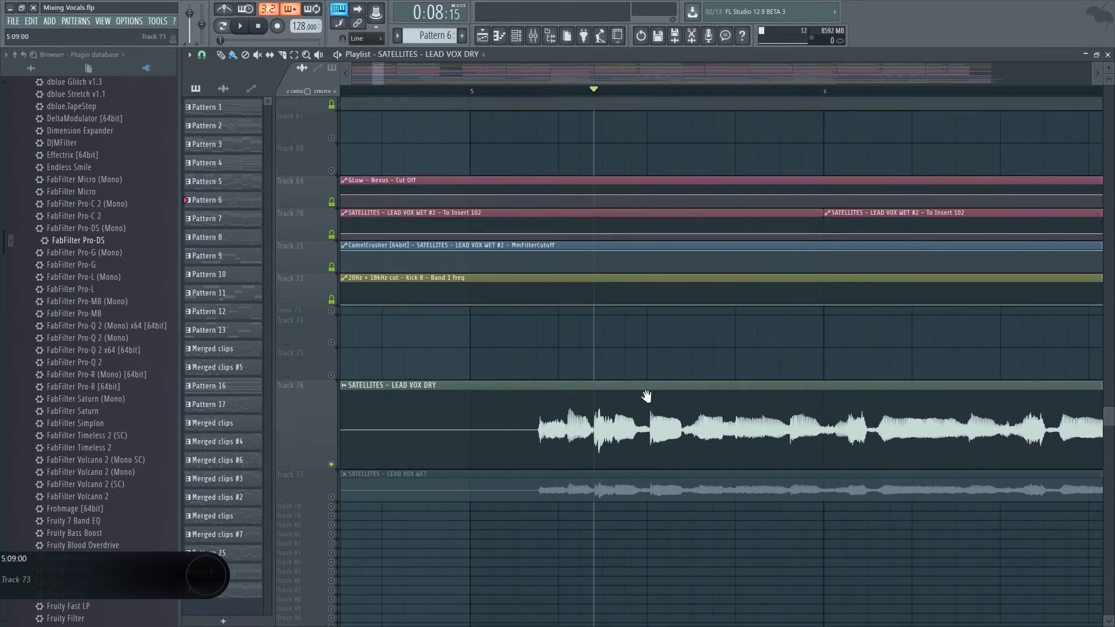
pyautogui.scroll(10, 664, 324)
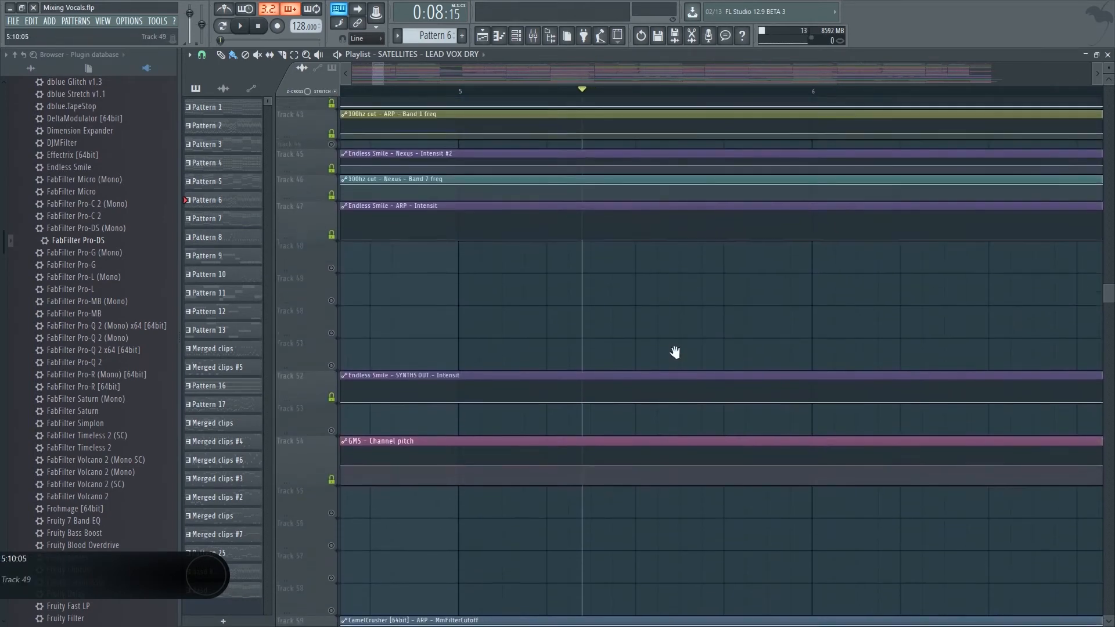
pyautogui.scroll(-20, 652, 154)
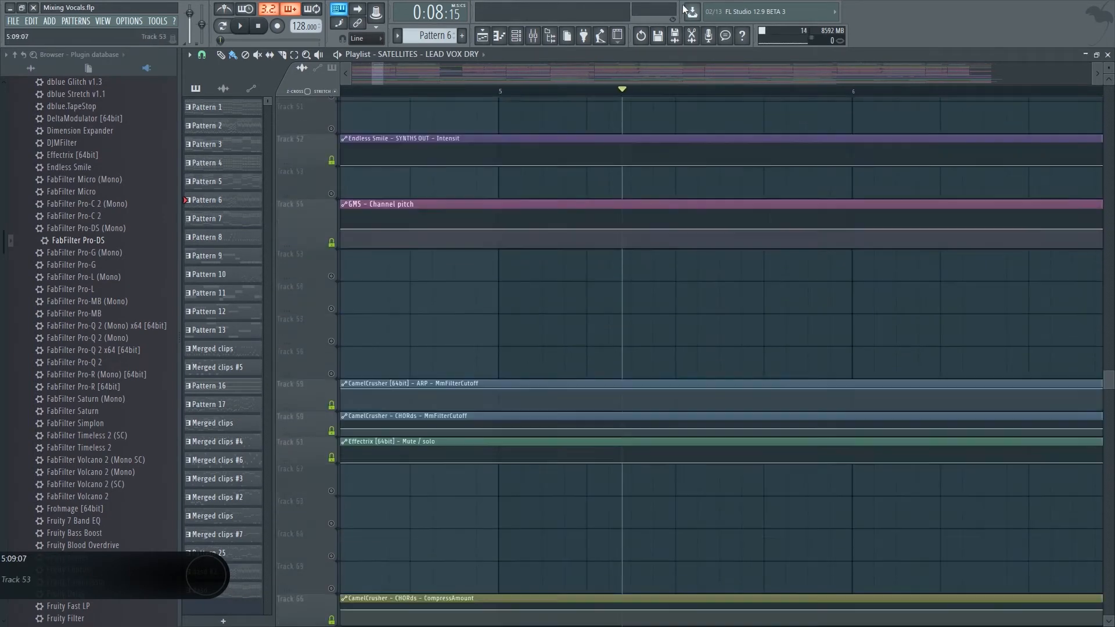
pyautogui.scroll(-1, 452, 349)
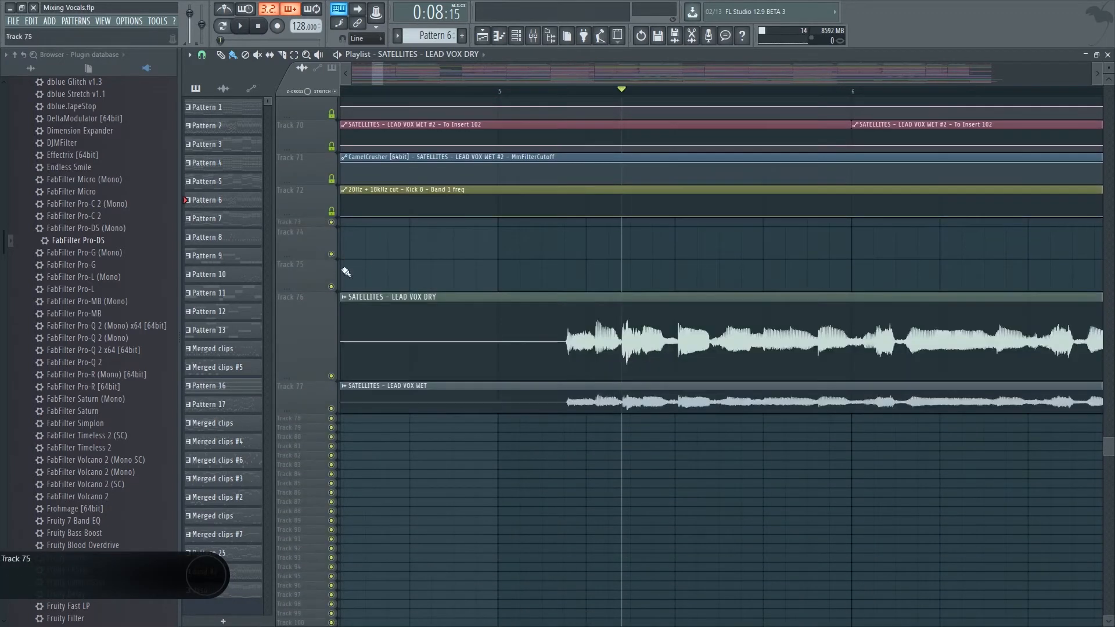
pyautogui.rightClick(332, 376)
pyautogui.click(332, 376)
pyautogui.click(331, 409)
# Step: Move the playback position to bar 17 and mute the remaining LEAD VOX WET clip's track 73
pyautogui.scroll(4, 453, 244)
pyautogui.scroll(-4, 501, 94)
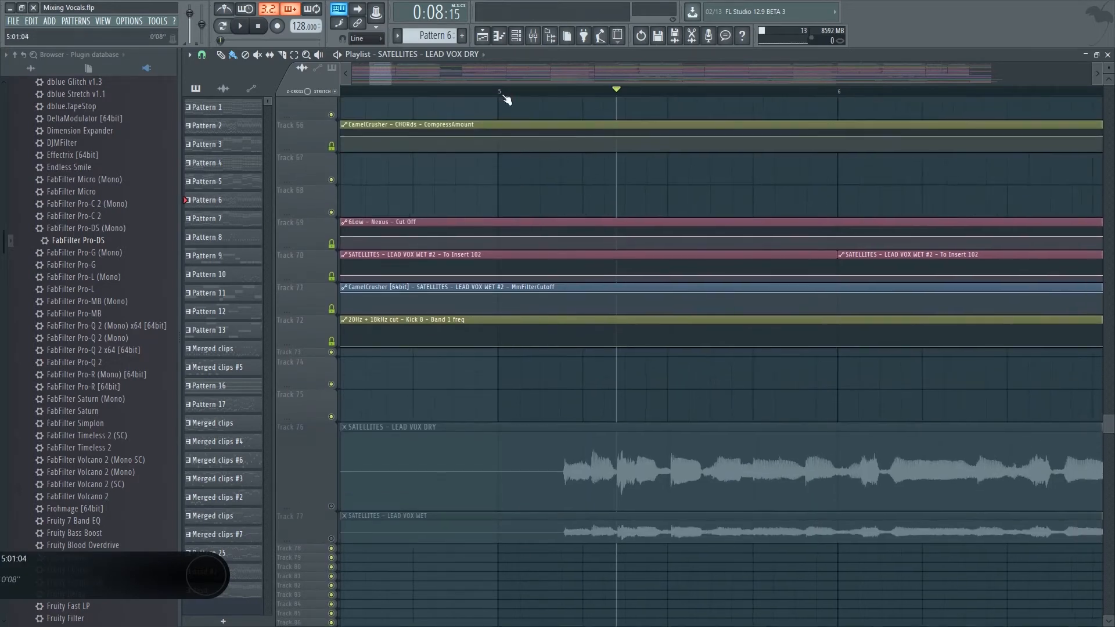
pyautogui.scroll(2, 497, 280)
pyautogui.scroll(10, 499, 286)
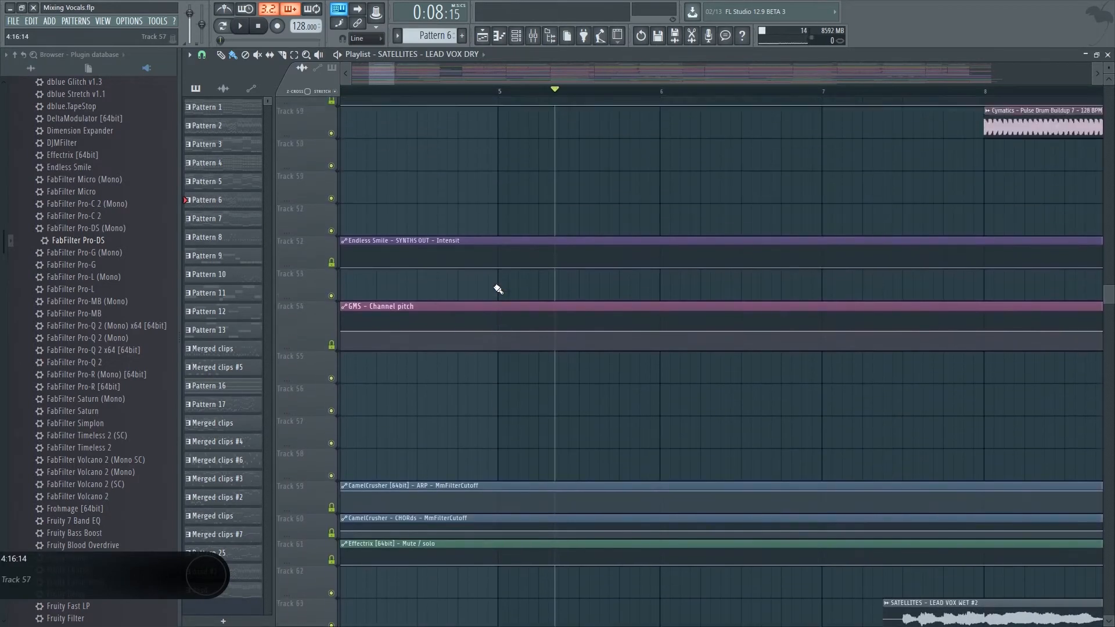
pyautogui.scroll(-6, 498, 289)
pyautogui.scroll(-5, 550, 131)
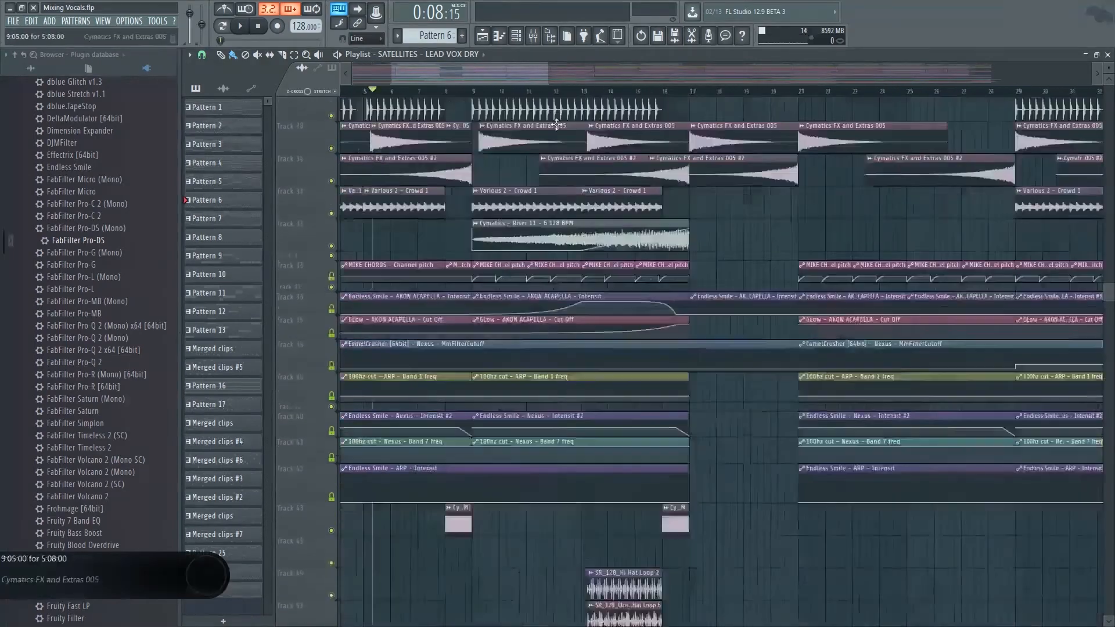
pyautogui.scroll(-10, 530, 261)
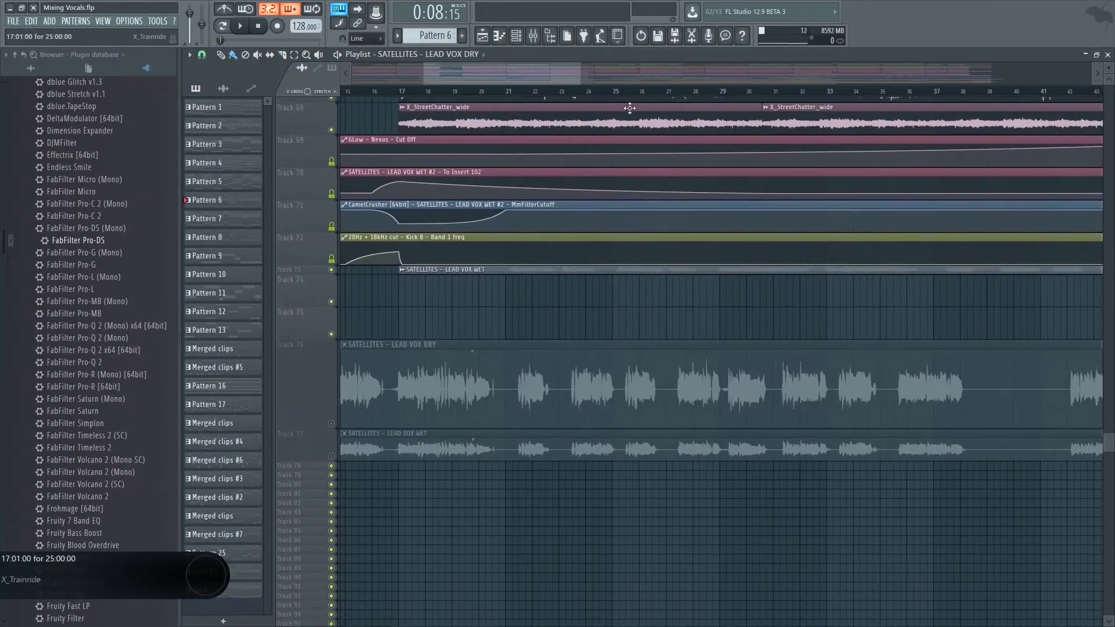
pyautogui.click(418, 90)
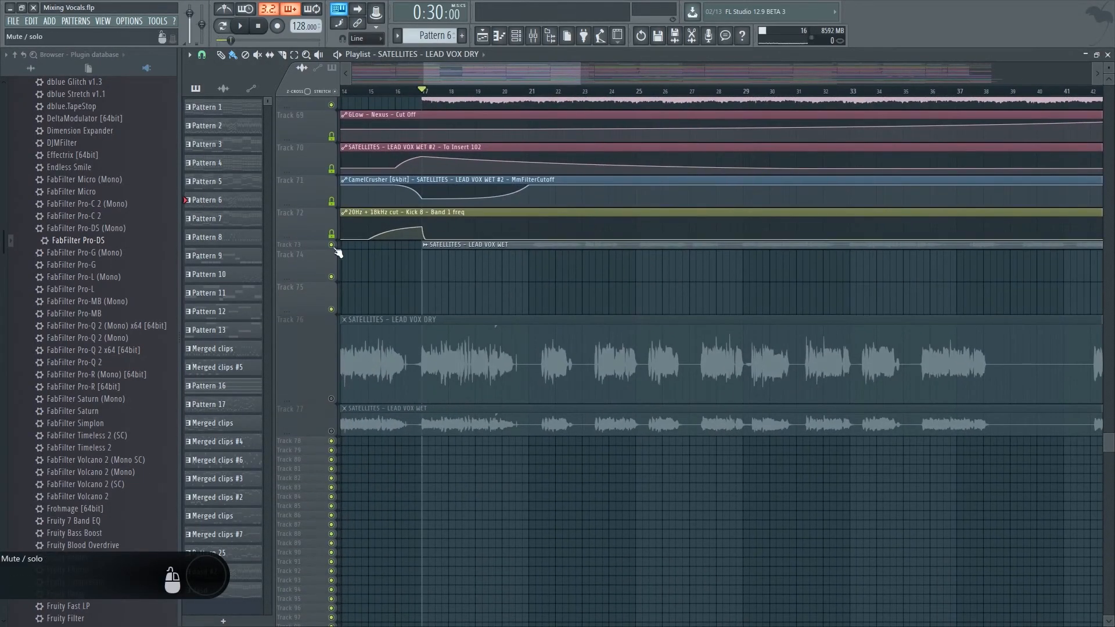
# Step: Play the arrangement from bar 17 with the lead vocals muted, skip ahead to bar 20, and listen on
pyautogui.press('space')
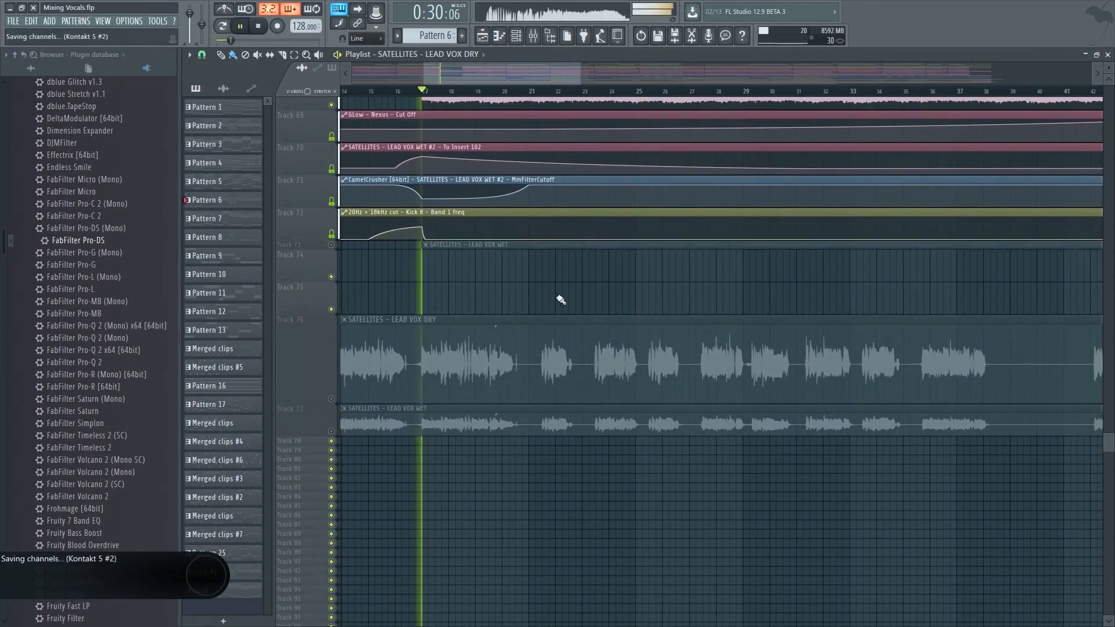
pyautogui.click(504, 91)
pyautogui.scroll(1, 530, 288)
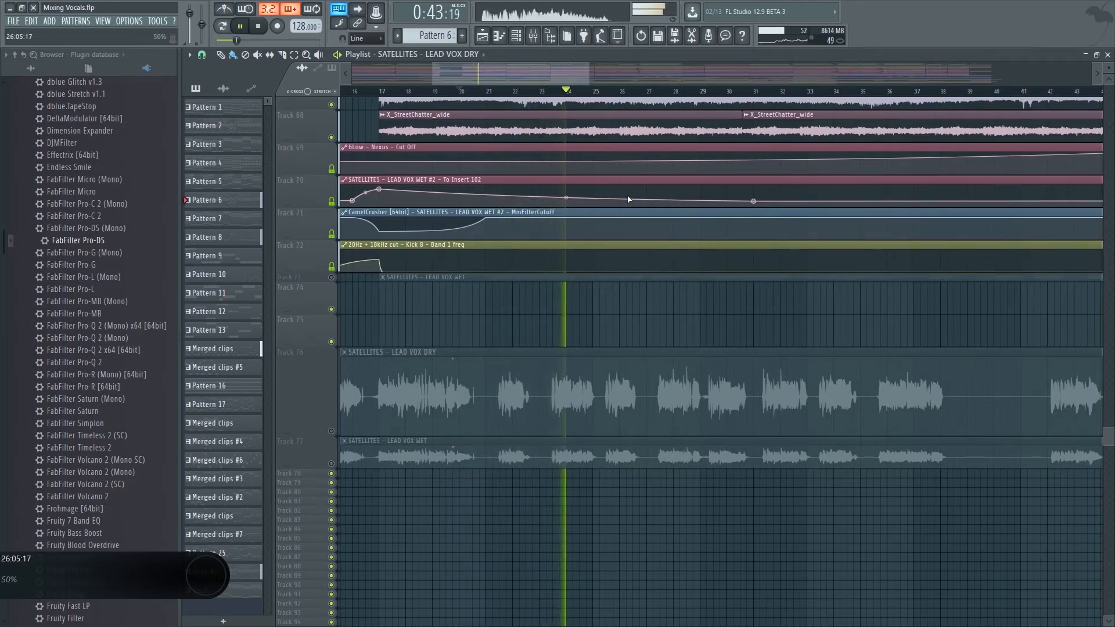
pyautogui.scroll(2, 618, 273)
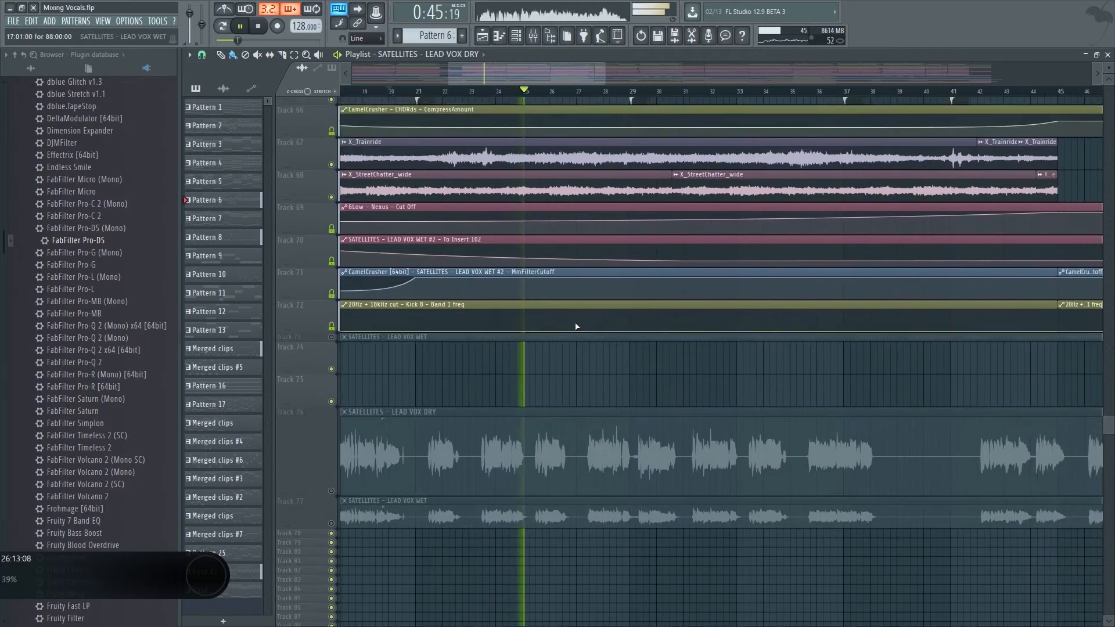
# Step: Stop the playback and look over the ambience and automation tracks above the muted lead vocals
pyautogui.scroll(5, 616, 273)
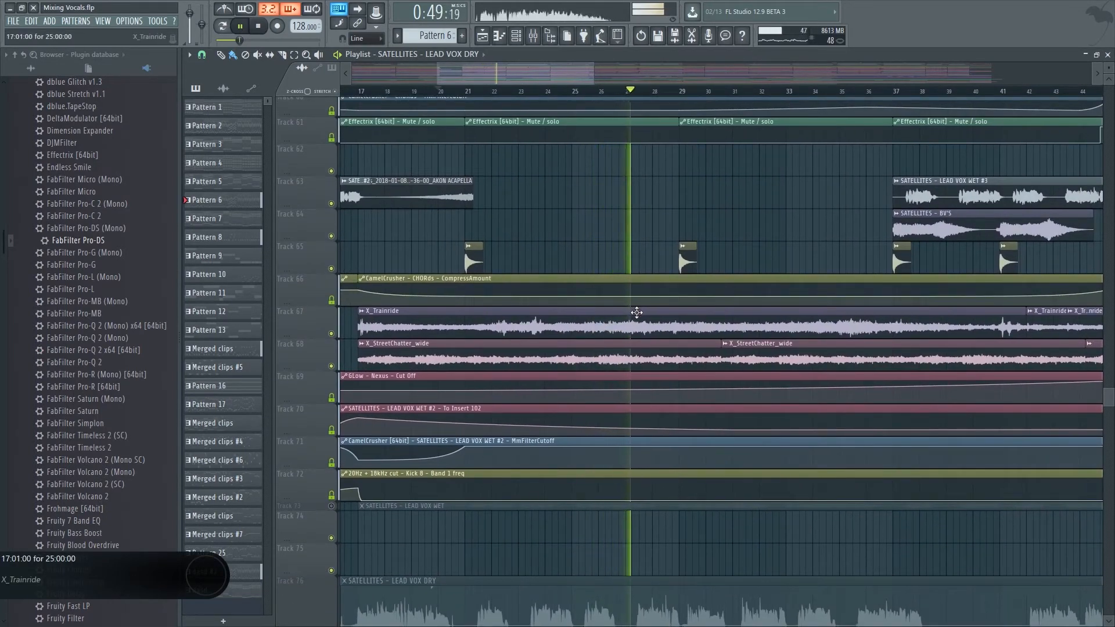
pyautogui.scroll(-8, 637, 314)
pyautogui.press('space')
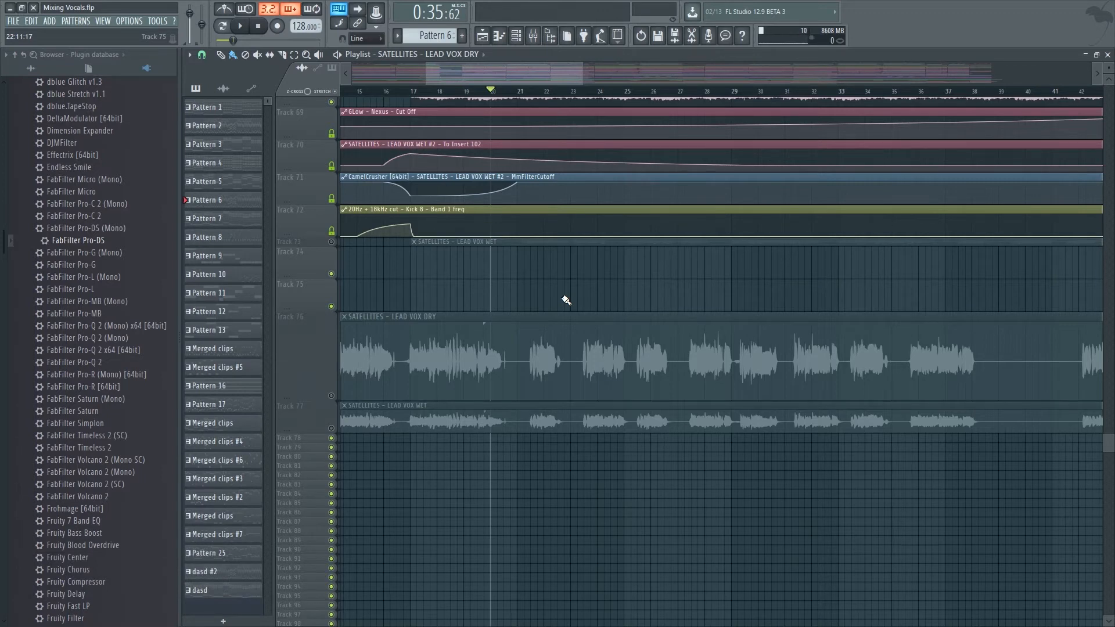
pyautogui.scroll(4, 614, 367)
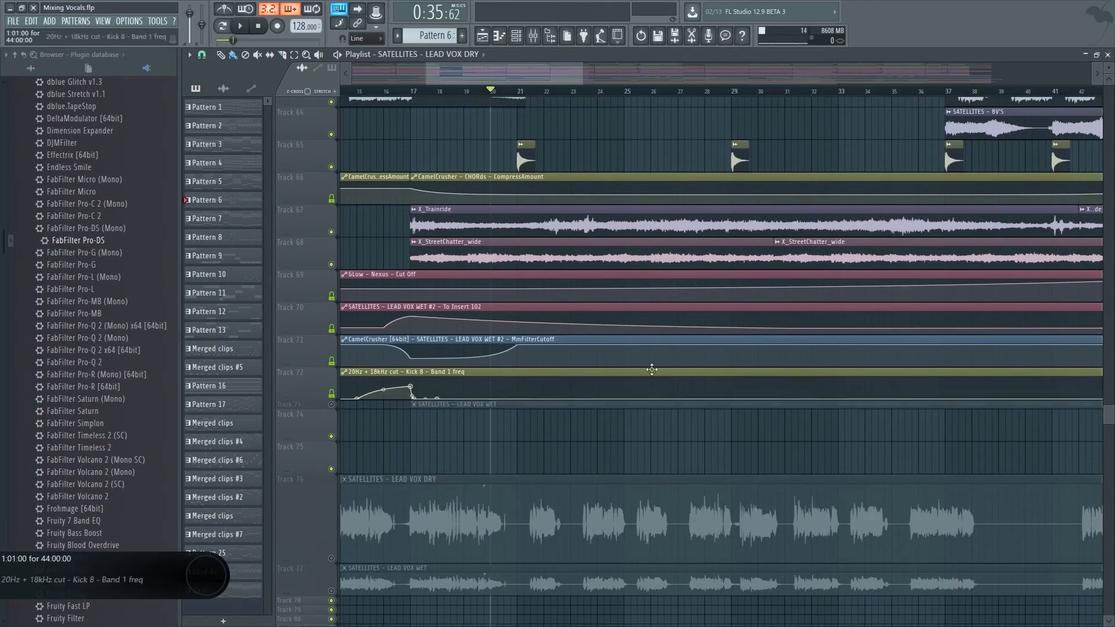
pyautogui.scroll(-3, 584, 371)
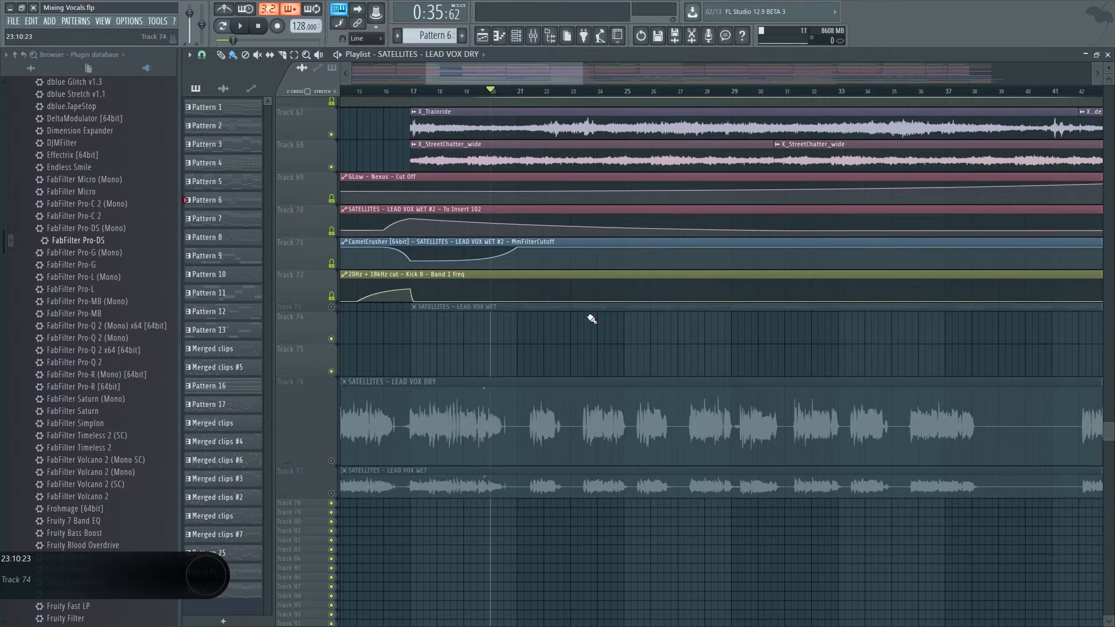
pyautogui.scroll(-3, 566, 357)
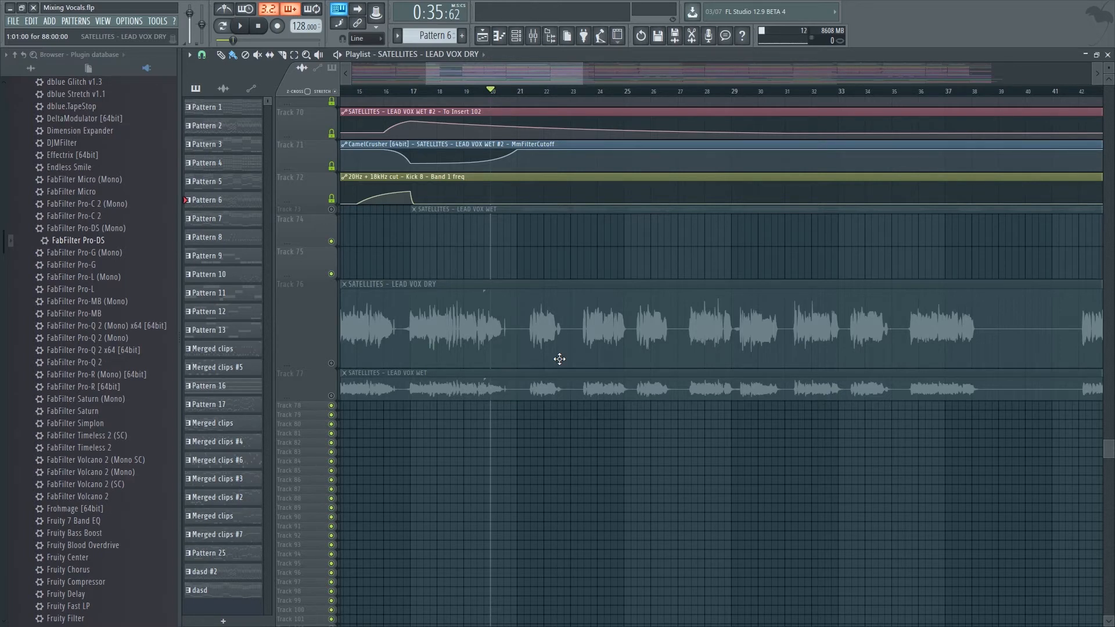
# Step: Unmute the LEAD VOX DRY track 76 and move the playback position back to bar 14
pyautogui.click(331, 364)
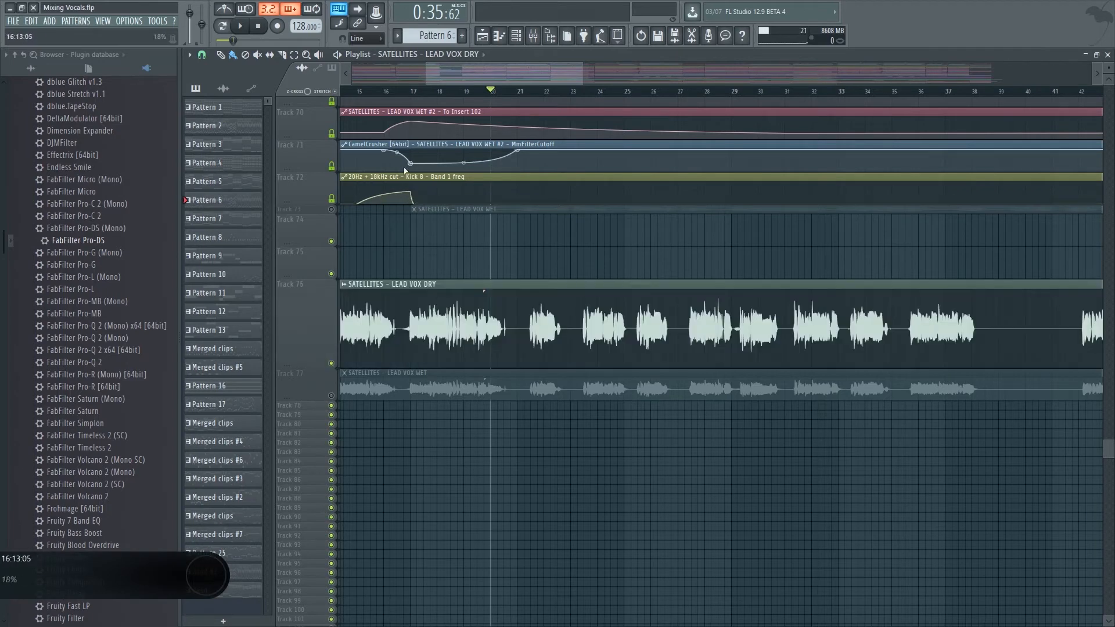
pyautogui.scroll(-5, 406, 98)
pyautogui.click(386, 92)
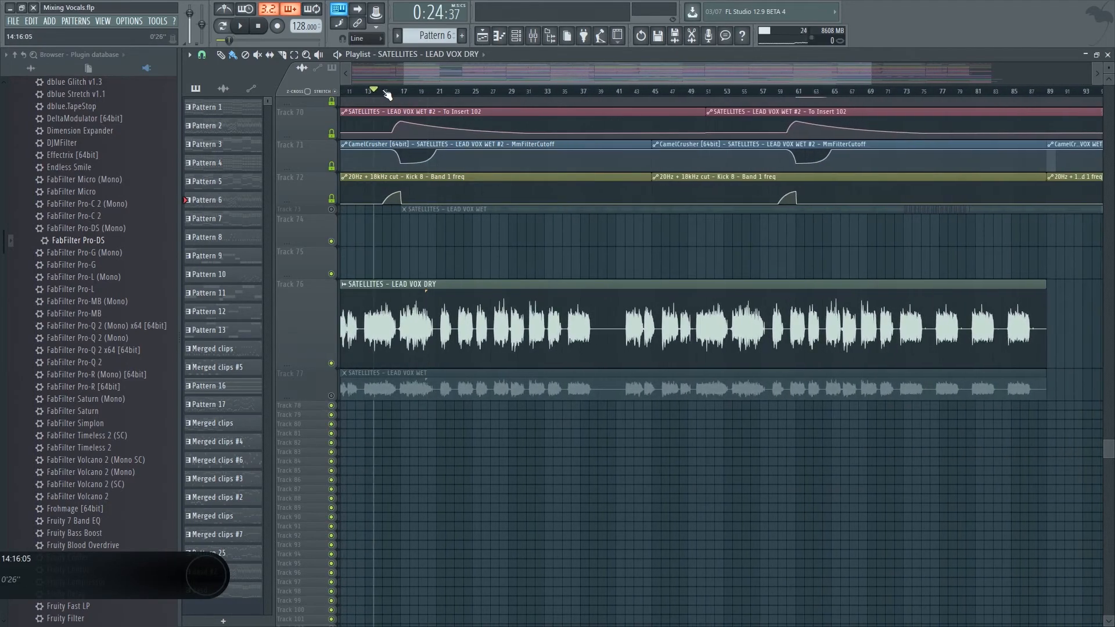
# Step: Bypass Timeless 2 and Pro-R in the dry vocal's mixer effects and load FabFilter Pro-C 2 into slots 4 and 5
pyautogui.click(533, 35)
pyautogui.moveTo(1107, 130); pyautogui.dragTo(1108, 111)
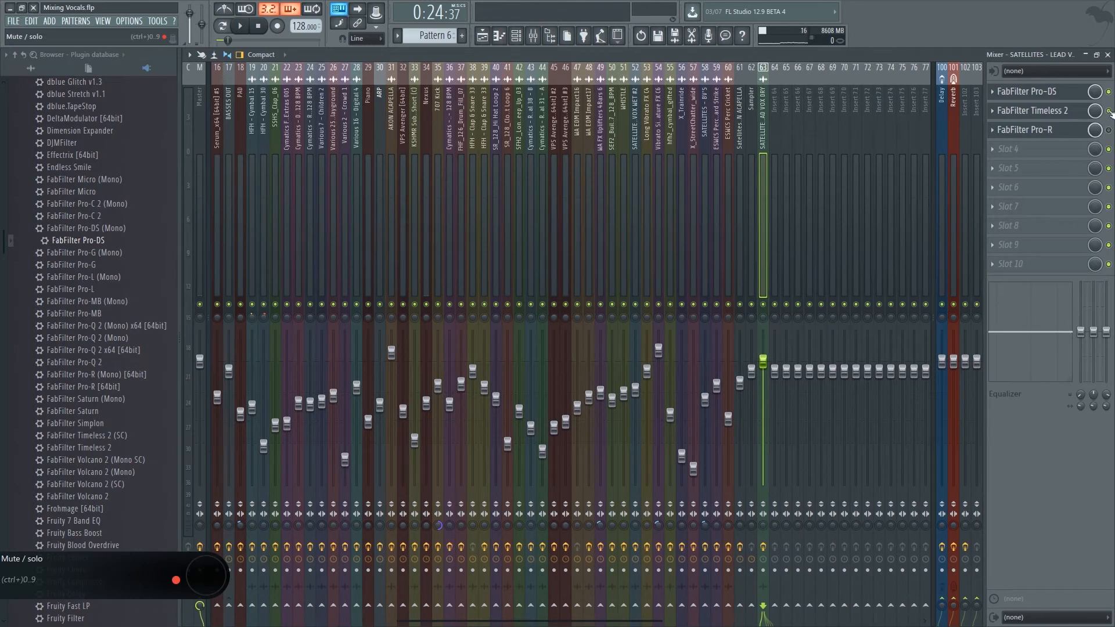
pyautogui.click(1044, 151)
pyautogui.press('g')
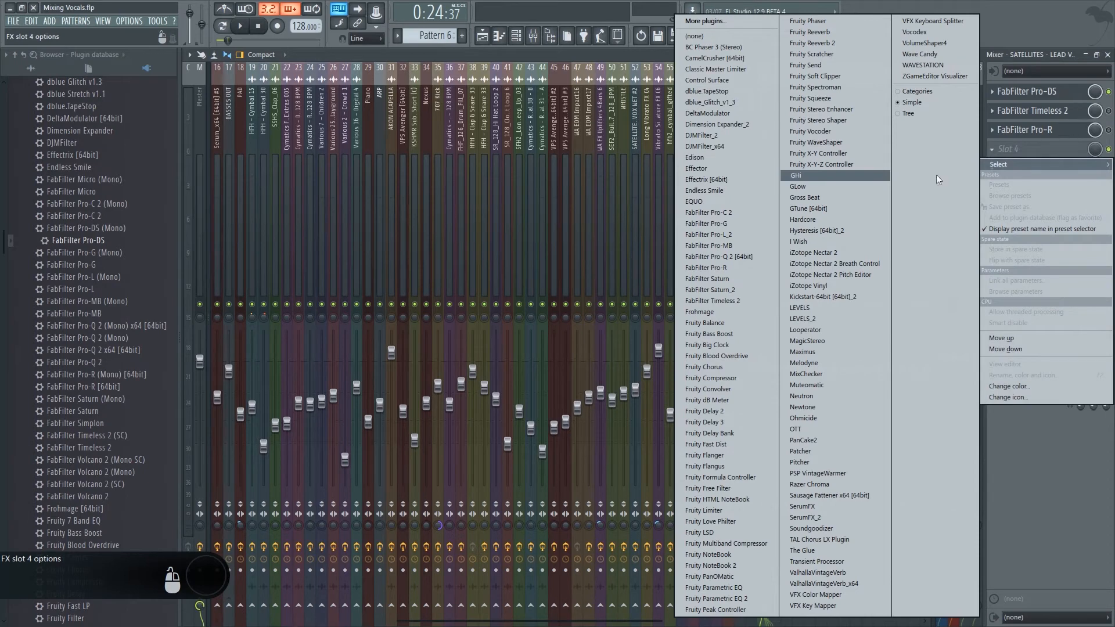
pyautogui.click(741, 214)
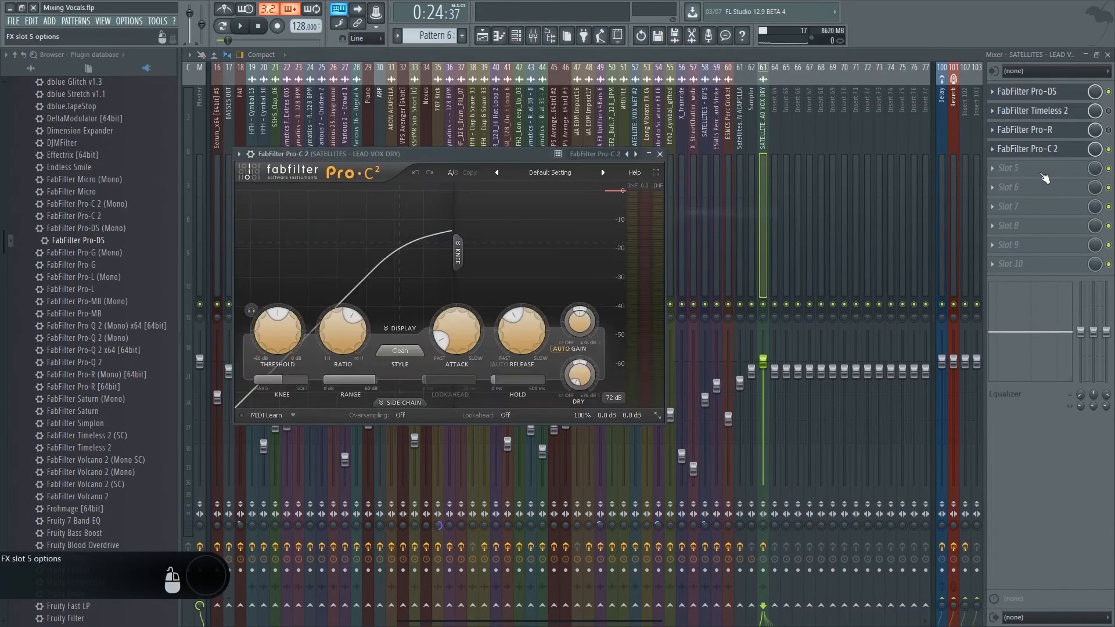
pyautogui.click(1039, 170)
pyautogui.click(729, 214)
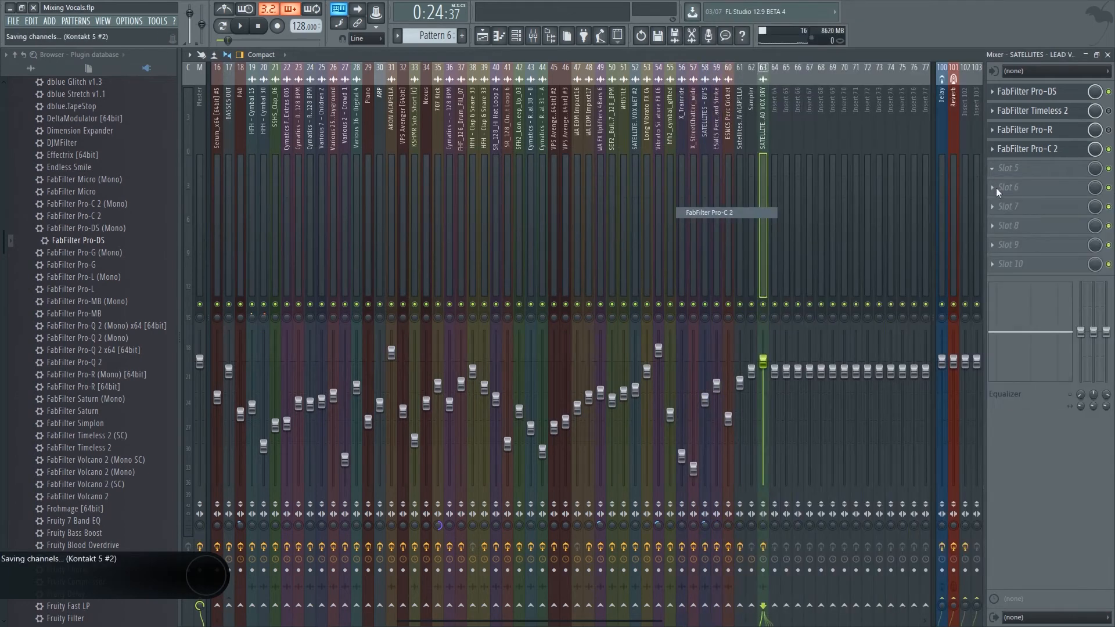
# Step: Bypass the two Pro-C 2 compressors and move the one in slot 4 up to slot 2, directly after Pro-DS
pyautogui.rightClick(1001, 173)
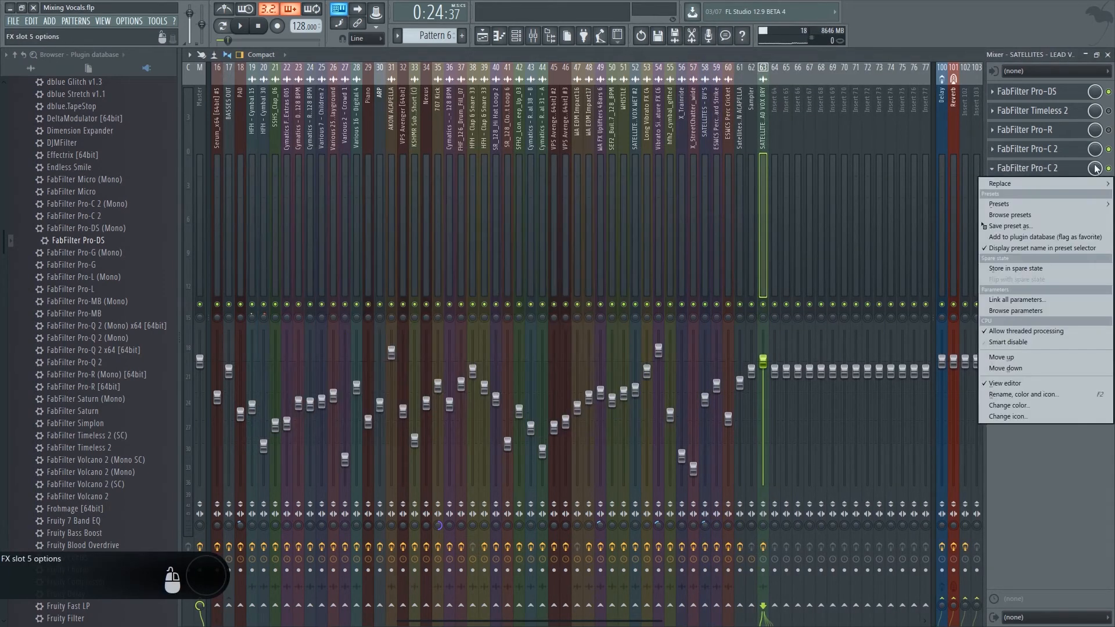
pyautogui.press('Escape')
pyautogui.moveTo(1027, 148); pyautogui.dragTo(1042, 116)
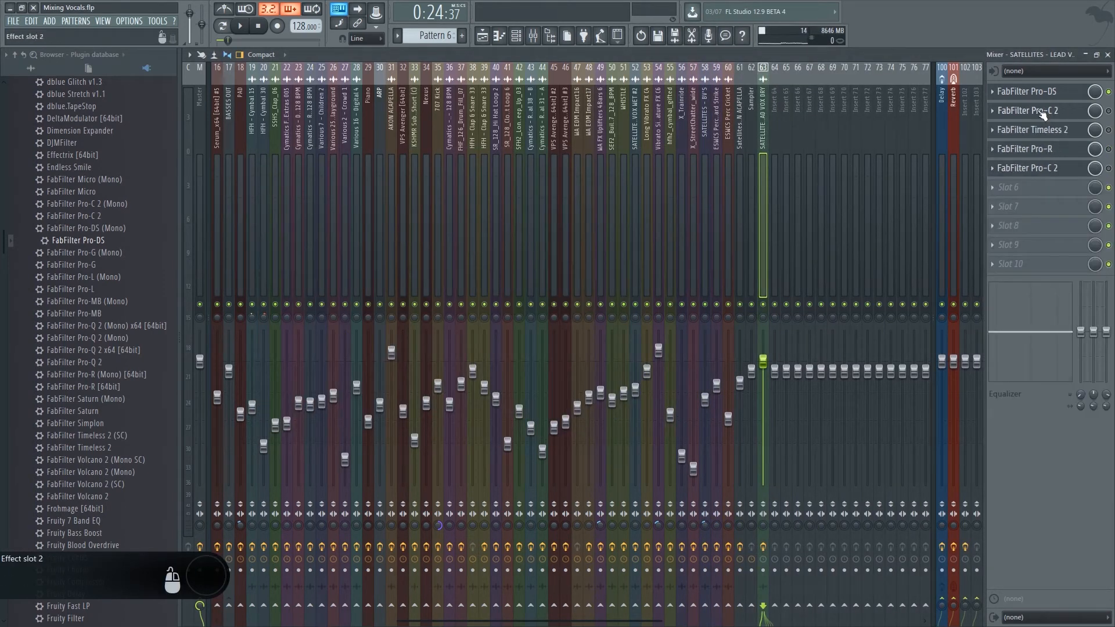
# Step: Rename the slot 2 compressor "first comp" and the slot 5 compressor "second compressor"
pyautogui.click(1017, 113)
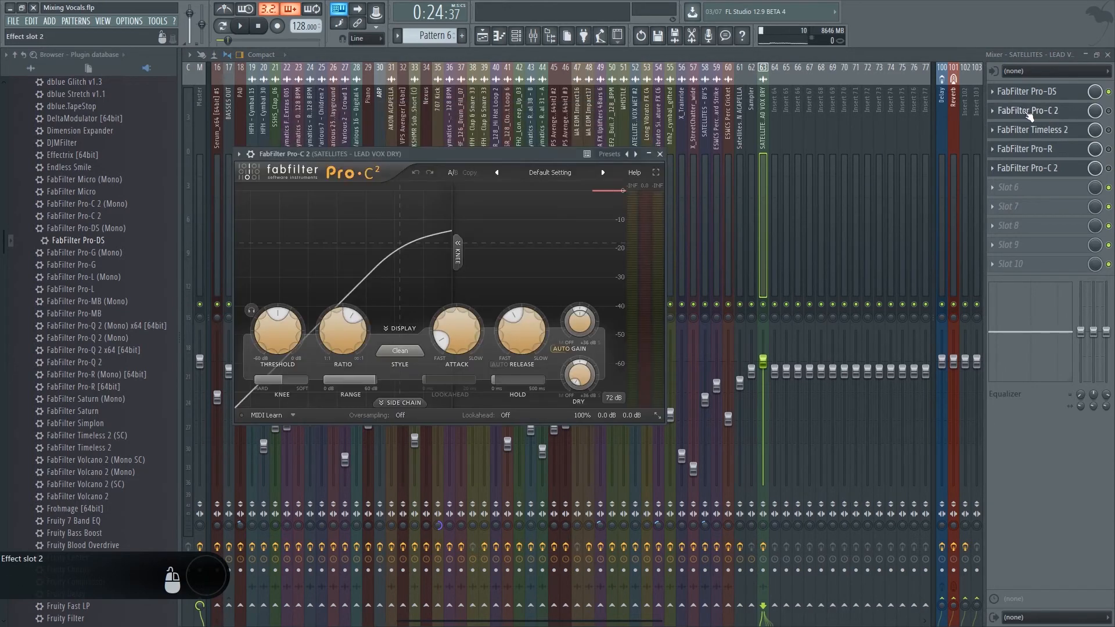
pyautogui.click(1029, 114)
pyautogui.press('F2')
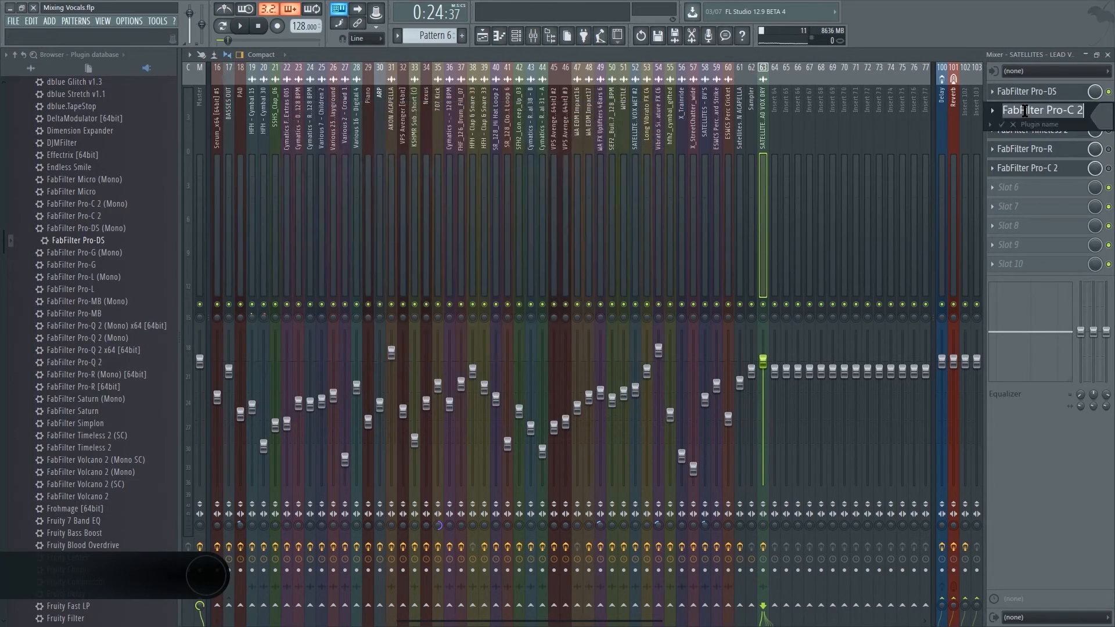
pyautogui.write('first comp')
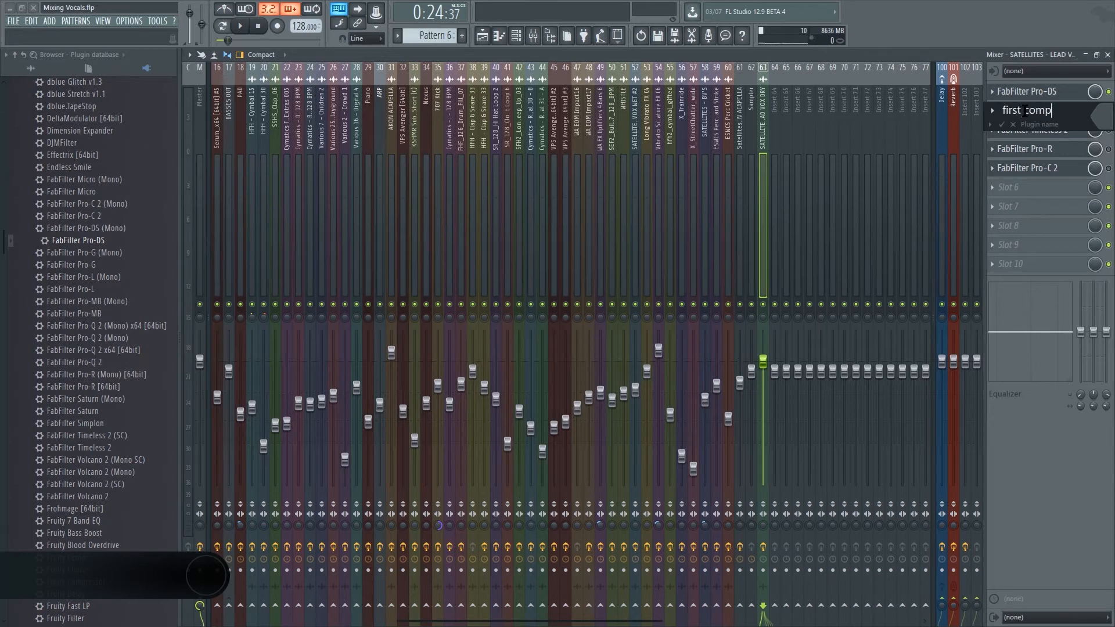
pyautogui.press('Return')
pyautogui.press('F2')
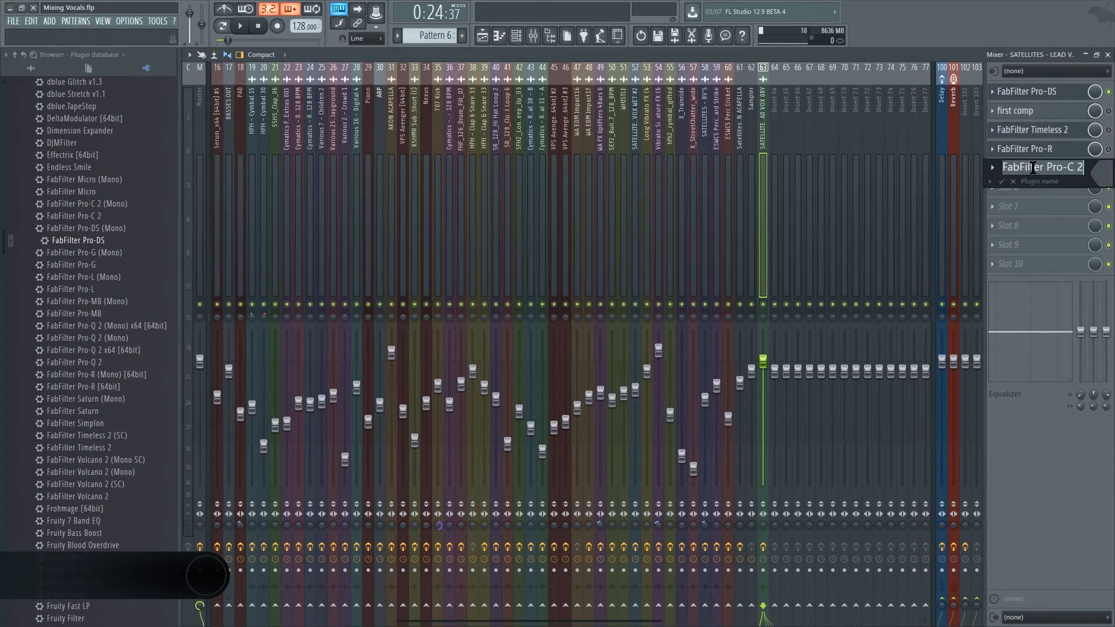
pyautogui.write('second compressor')
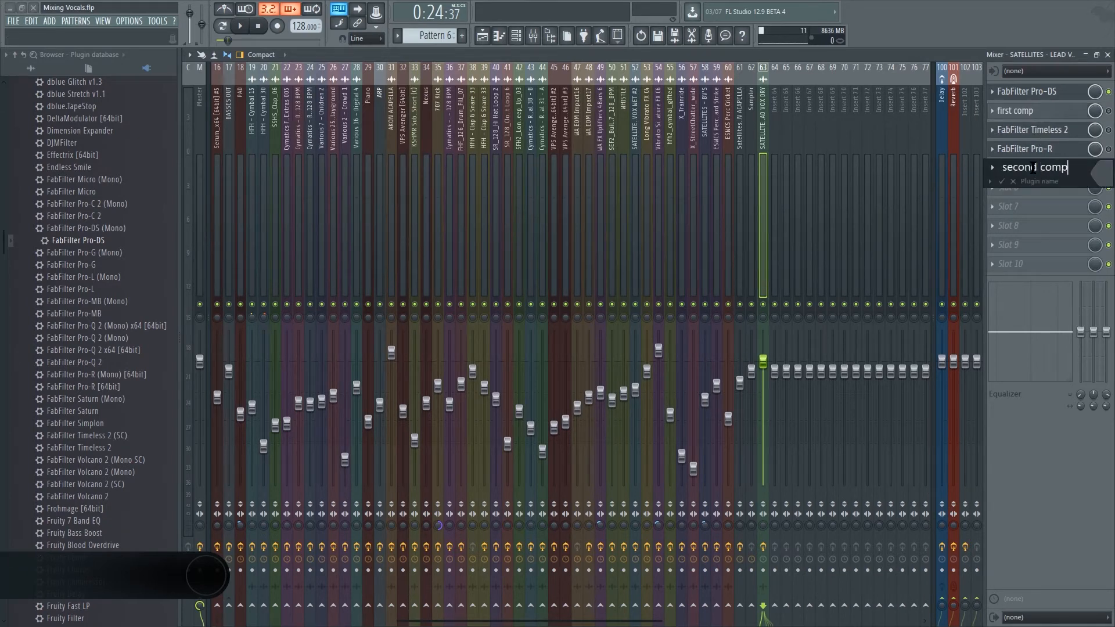
pyautogui.press('Return')
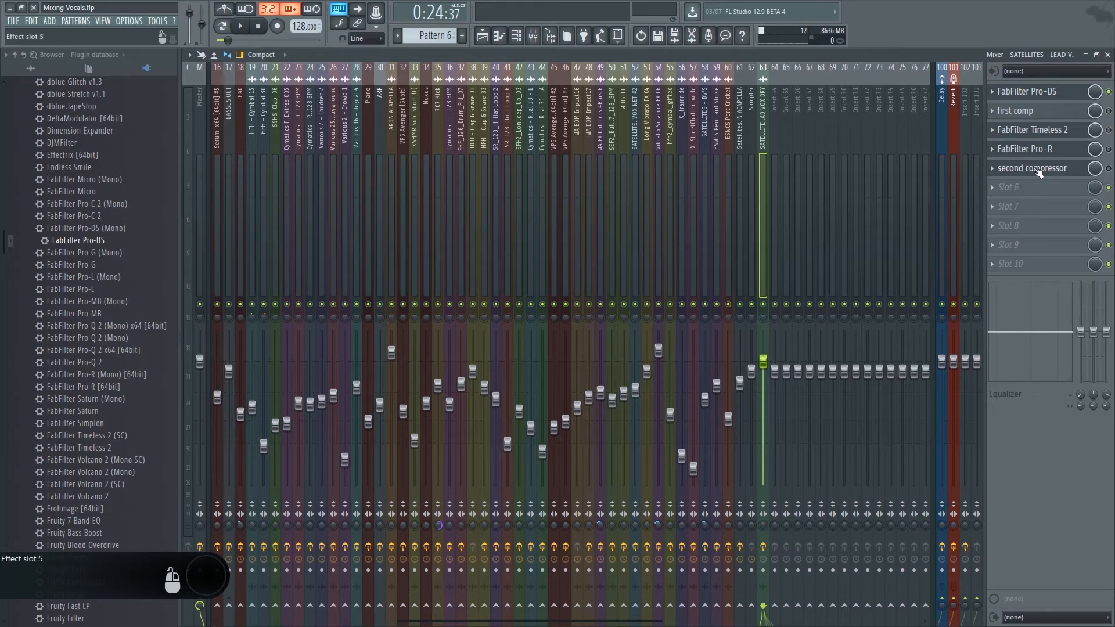
# Step: Open the first comp's Pro-C 2 window and look through its Vocals presets without loading one
pyautogui.click(1052, 114)
pyautogui.click(1053, 129)
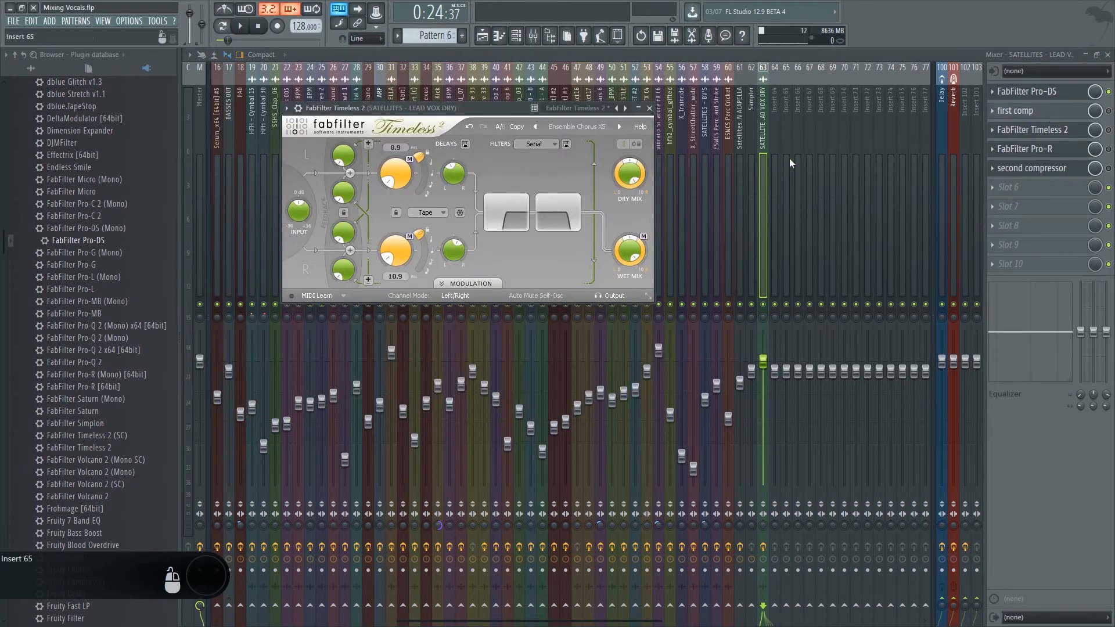
pyautogui.click(1052, 112)
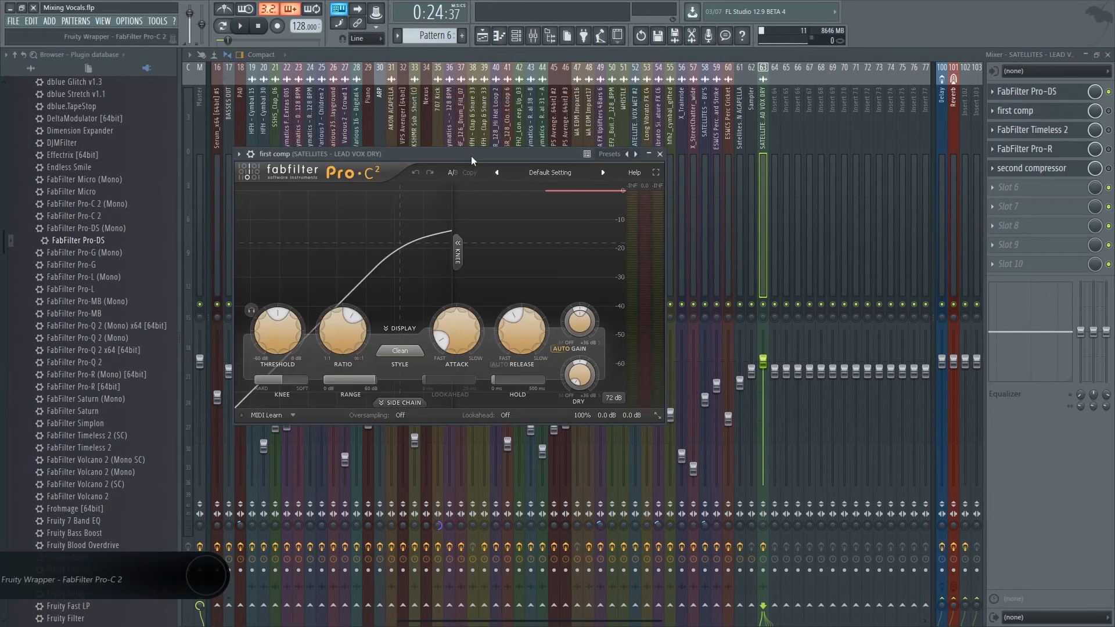
pyautogui.moveTo(472, 156); pyautogui.dragTo(460, 125)
pyautogui.click(529, 146)
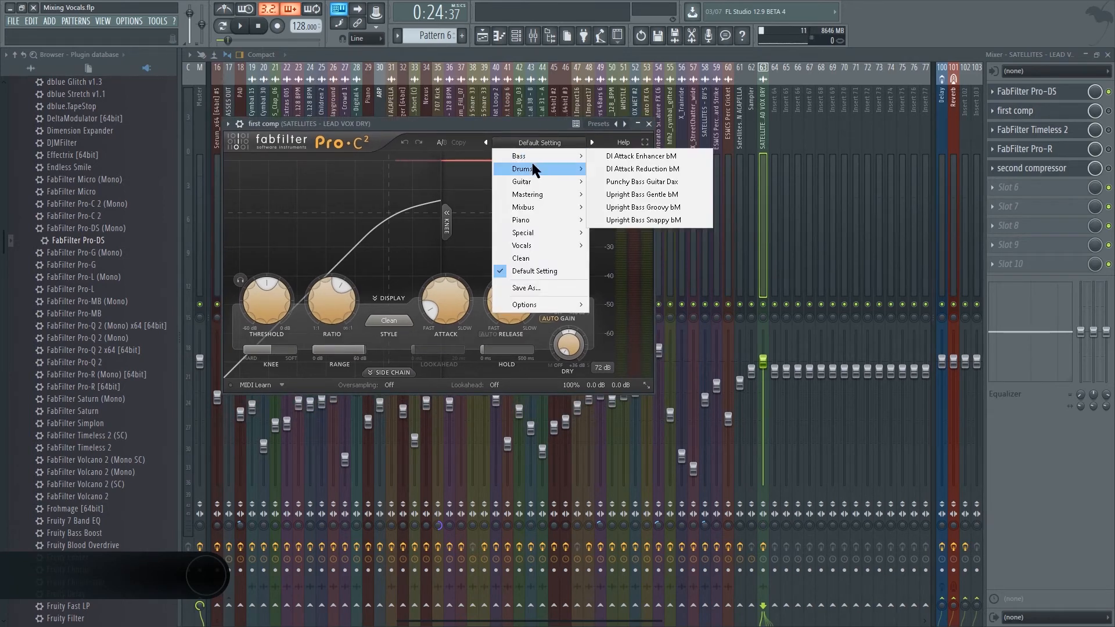
pyautogui.moveTo(531, 243)
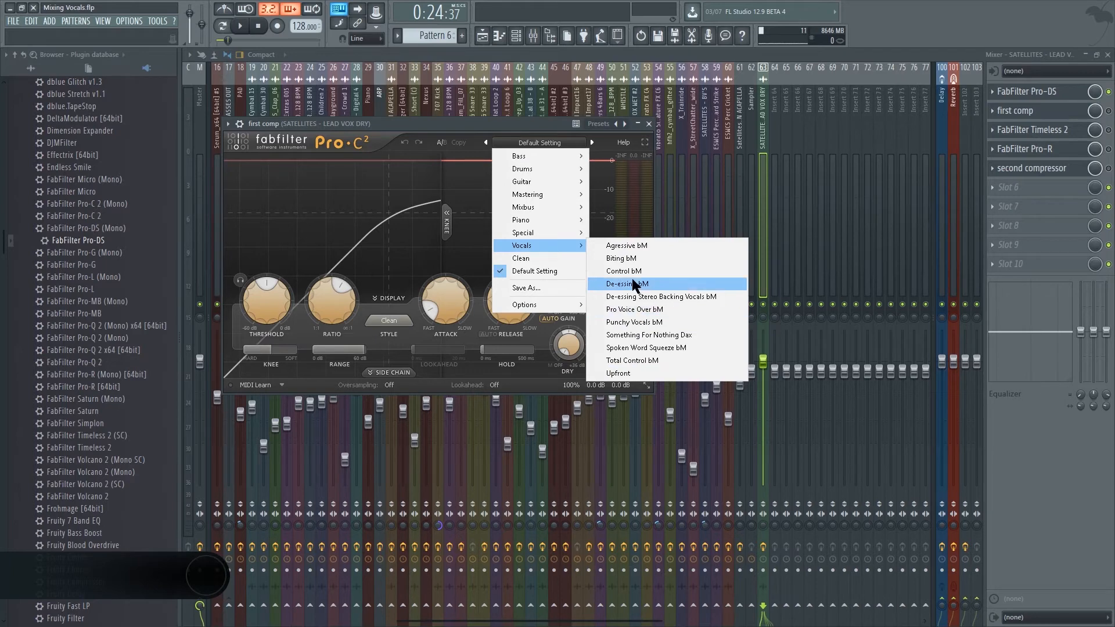
pyautogui.click(486, 134)
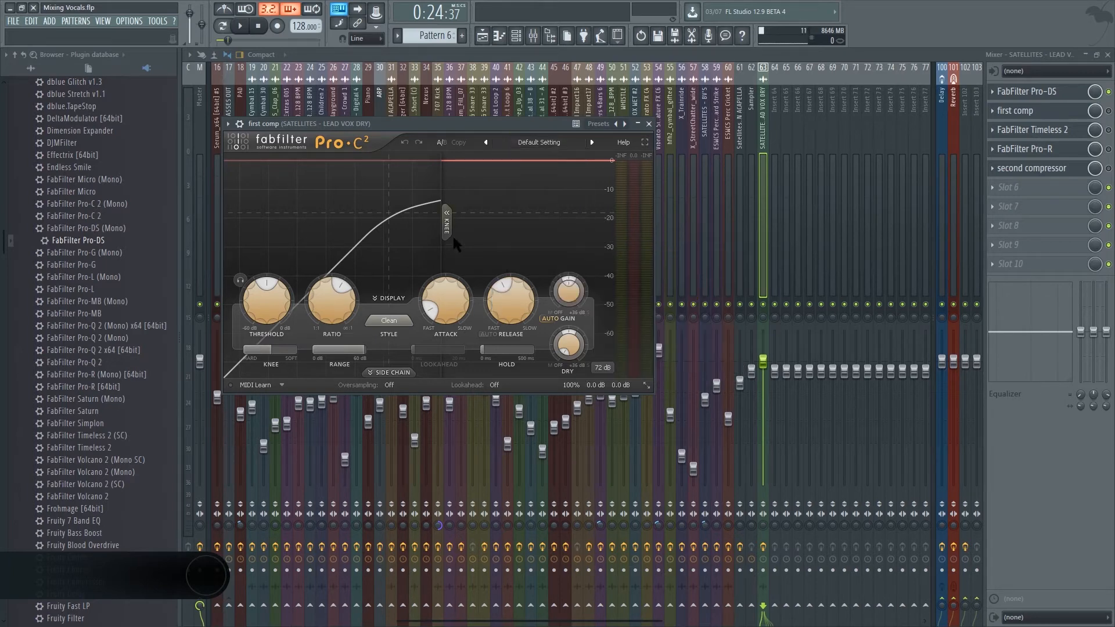
# Step: Set the first comp's Attack to 0.035 ms and move its window out of the way
pyautogui.moveTo(444, 306)
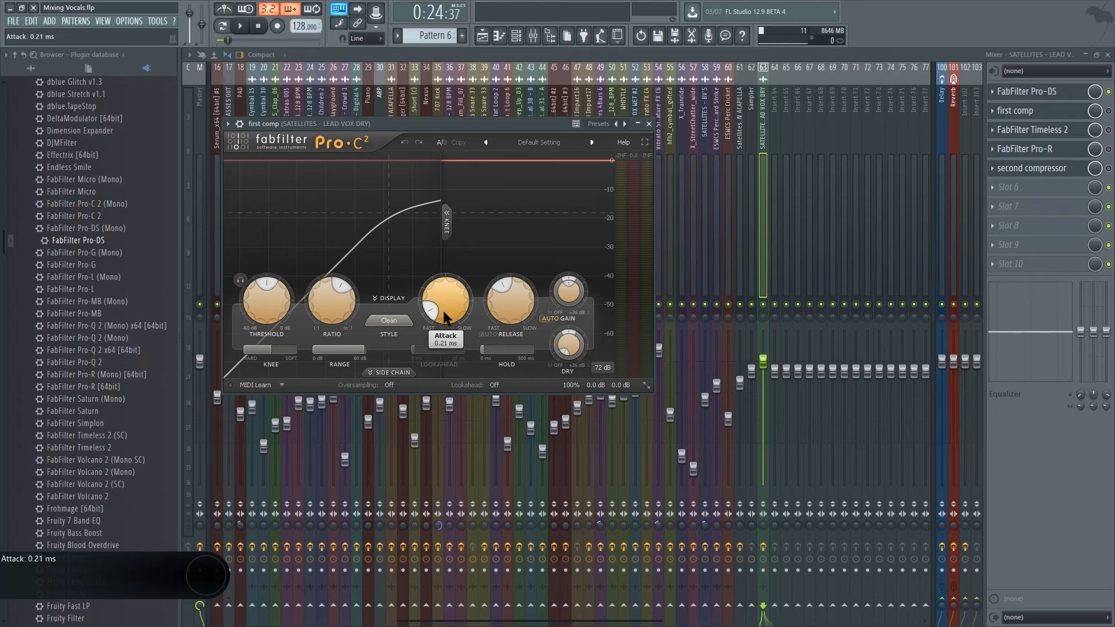
pyautogui.moveTo(443, 313)
pyautogui.mouseDown()
pyautogui.moveTo(438, 294)
pyautogui.moveTo(444, 312)
pyautogui.mouseUp()
pyautogui.scroll(-2, 445, 311)
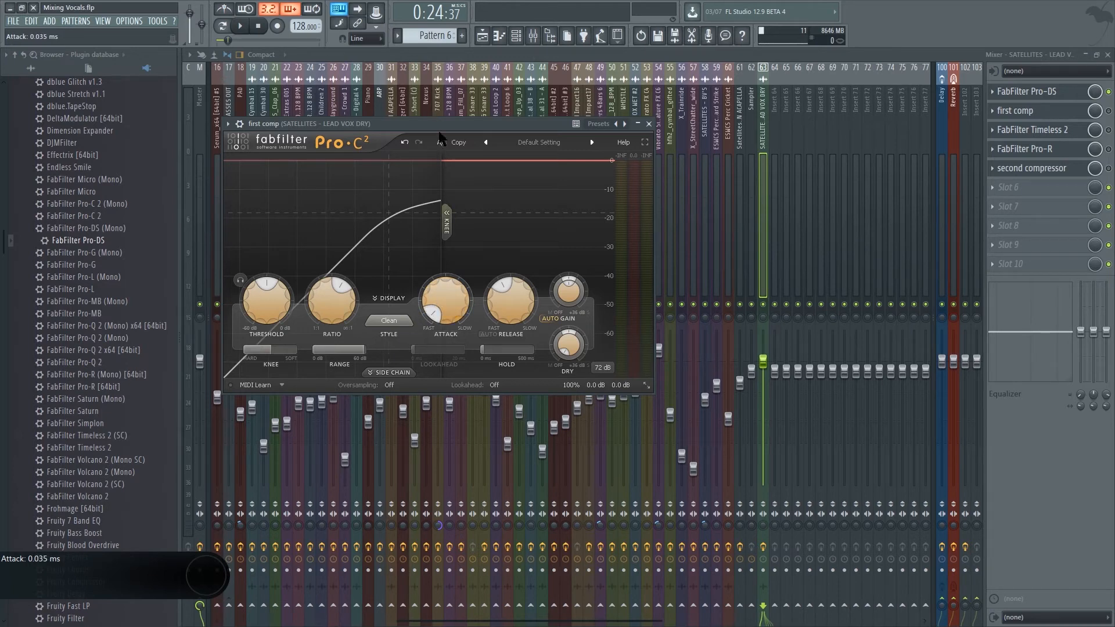
pyautogui.moveTo(436, 123); pyautogui.dragTo(489, 85)
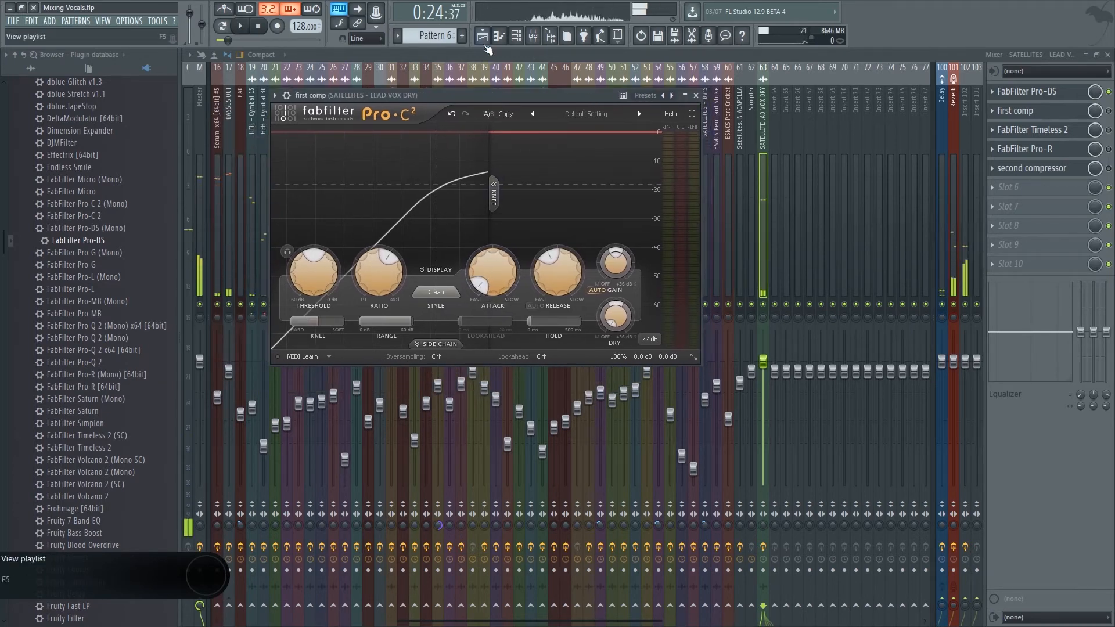
# Step: Solo the LEAD VOX DRY track in the playlist and place the playback position at the vocal's start in bar 5
pyautogui.click(482, 35)
pyautogui.rightClick(332, 269)
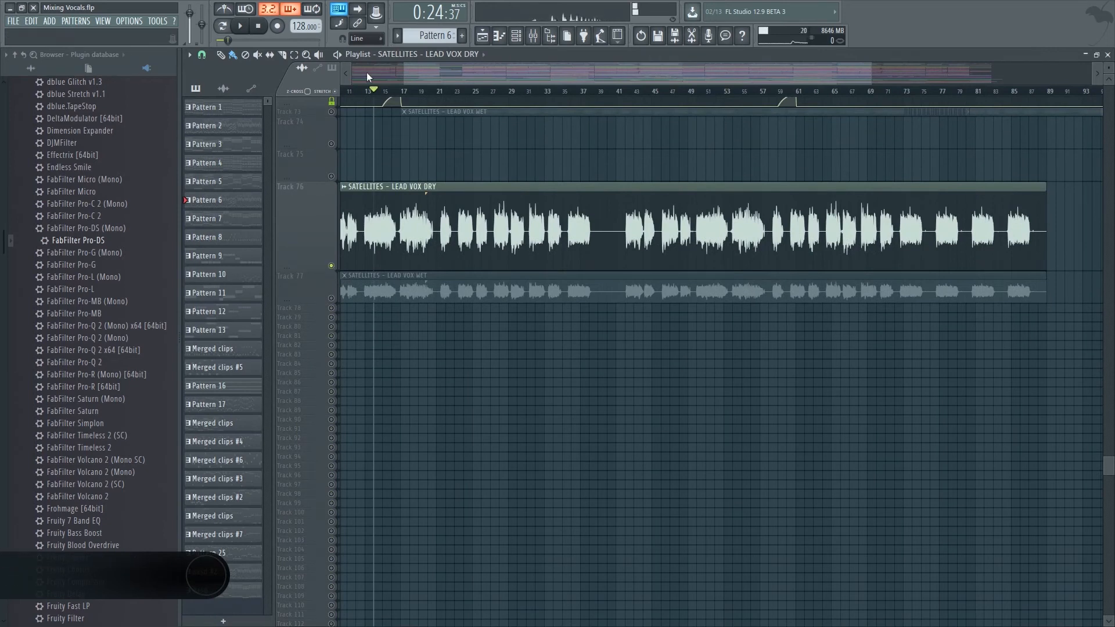
pyautogui.scroll(2, 354, 170)
pyautogui.moveTo(354, 170); pyautogui.dragTo(482, 213)
pyautogui.scroll(3, 519, 102)
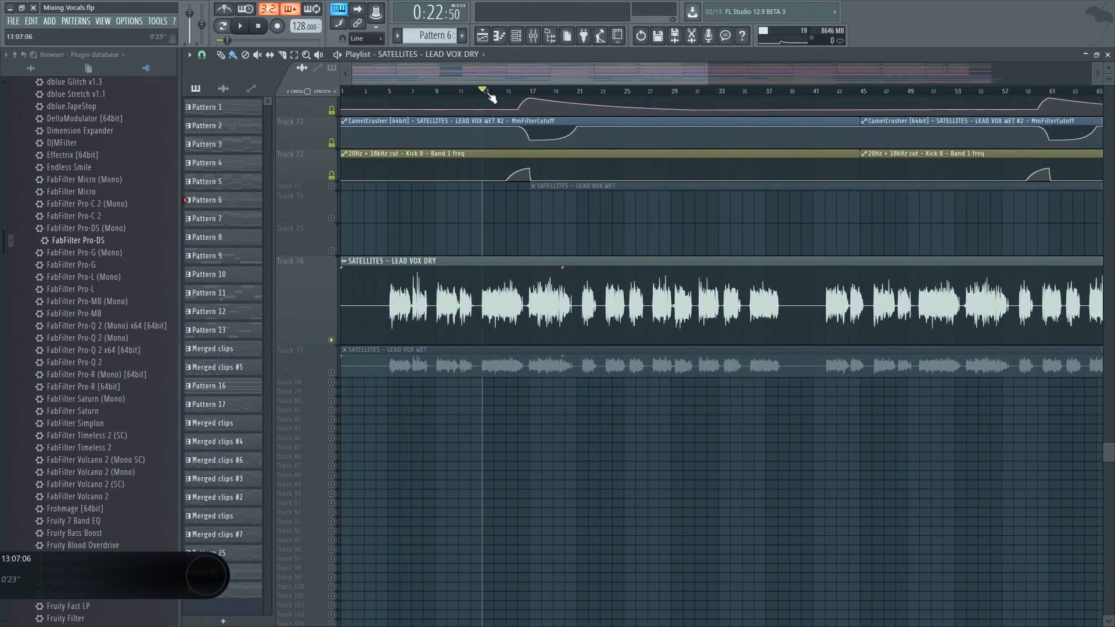
pyautogui.click(388, 91)
pyautogui.scroll(4, 388, 91)
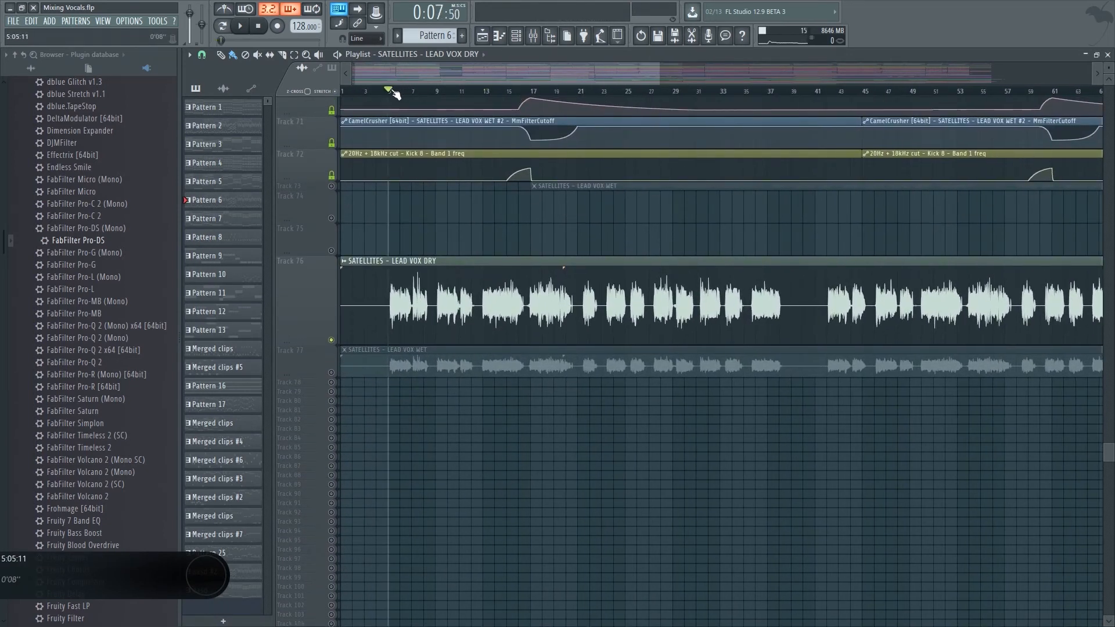
# Step: Reopen the first comp from the mixer and shorten its Release
pyautogui.click(533, 36)
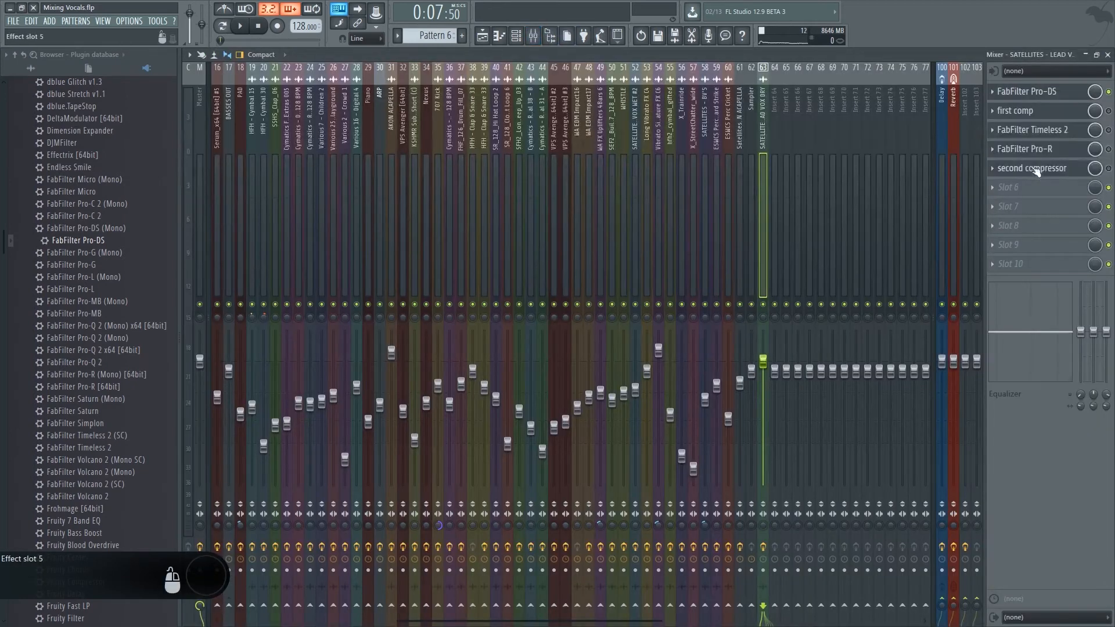
pyautogui.click(1044, 115)
pyautogui.moveTo(545, 96)
pyautogui.mouseDown()
pyautogui.moveTo(538, 85)
pyautogui.moveTo(552, 100)
pyautogui.mouseUp()
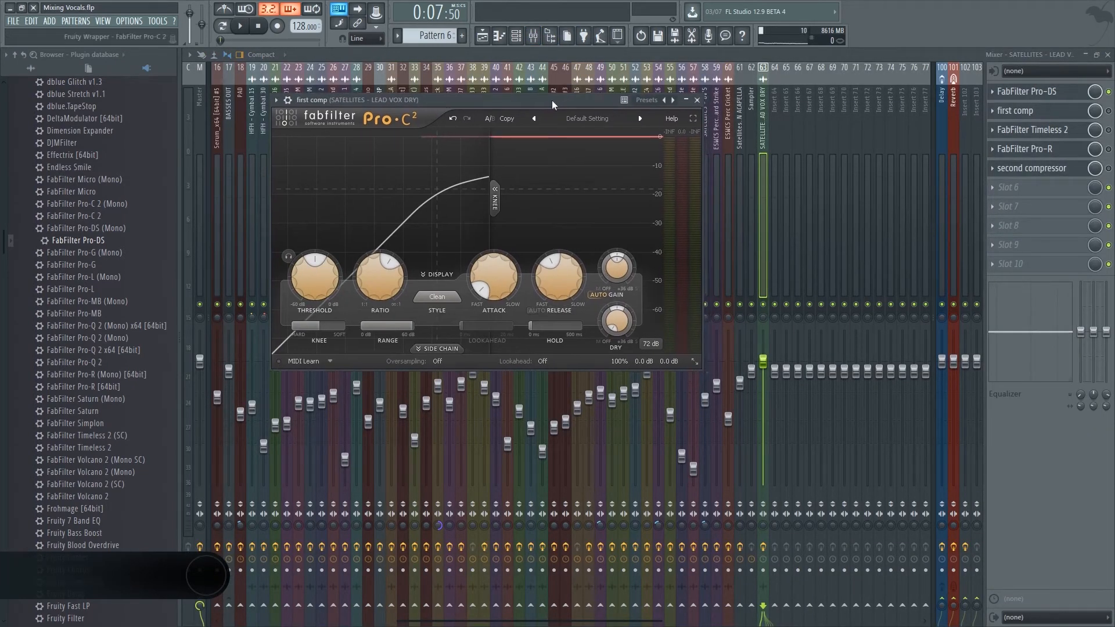
pyautogui.press('space')
pyautogui.moveTo(554, 284); pyautogui.dragTo(554, 322)
pyautogui.press('space')
# Step: Enable the first comp, audition the dry vocal through it, and lengthen its Release slightly
pyautogui.click(1108, 111)
pyautogui.click(1050, 111)
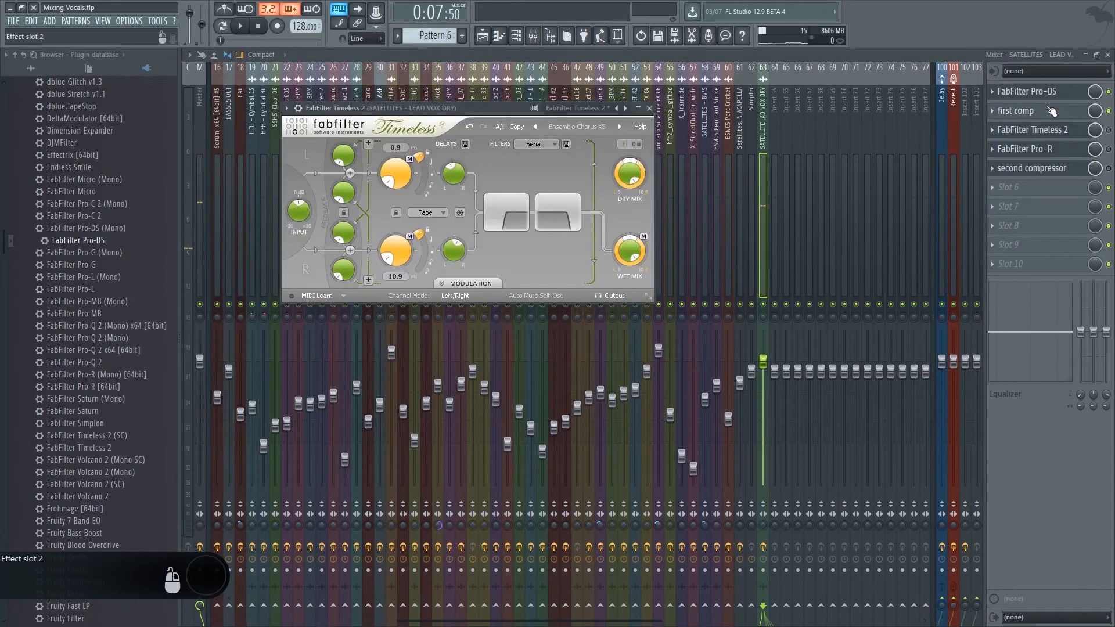
pyautogui.click(1050, 111)
pyautogui.press('space')
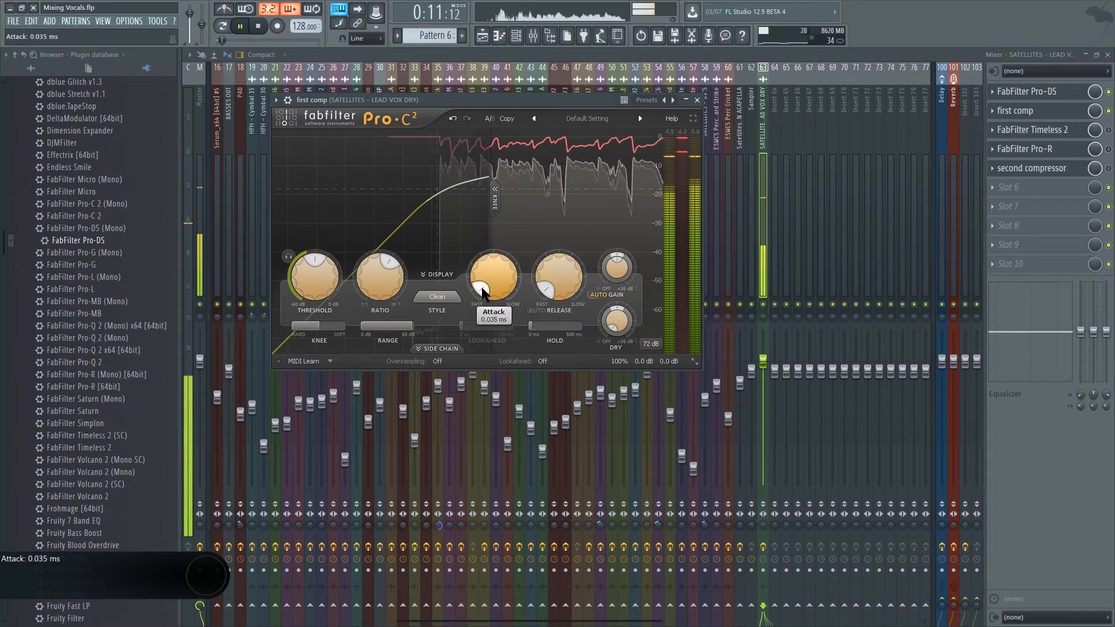
pyautogui.moveTo(549, 289); pyautogui.dragTo(548, 273)
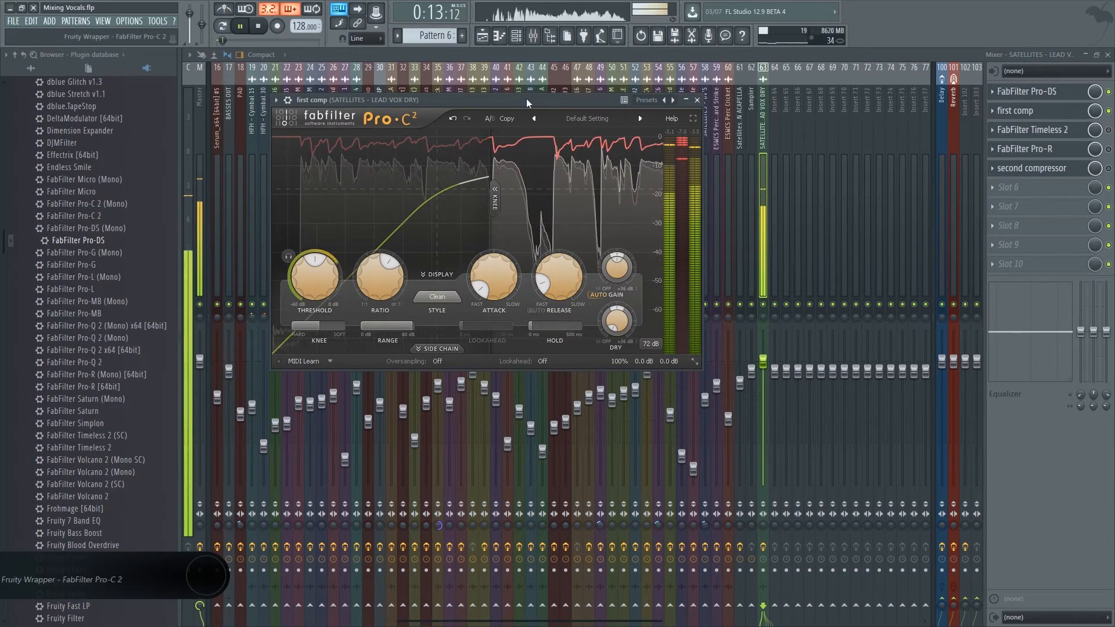
# Step: Audition the dry vocal through the first comp, setting its Attack to 0.077 ms and its Release to 29.9 ms
pyautogui.press('space')
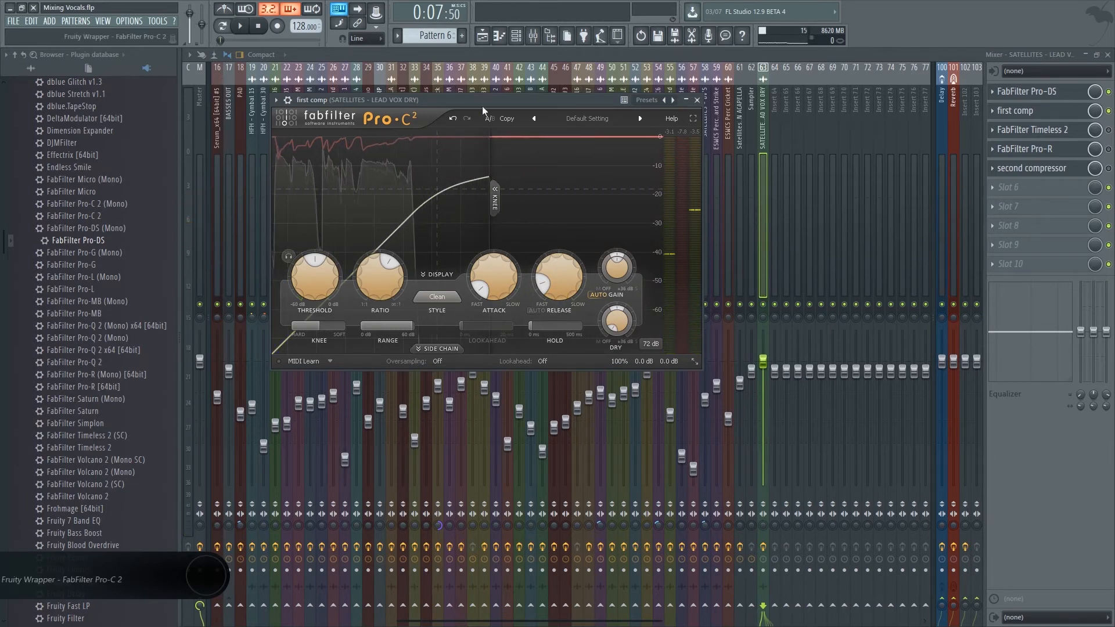
pyautogui.moveTo(482, 100); pyautogui.dragTo(468, 94)
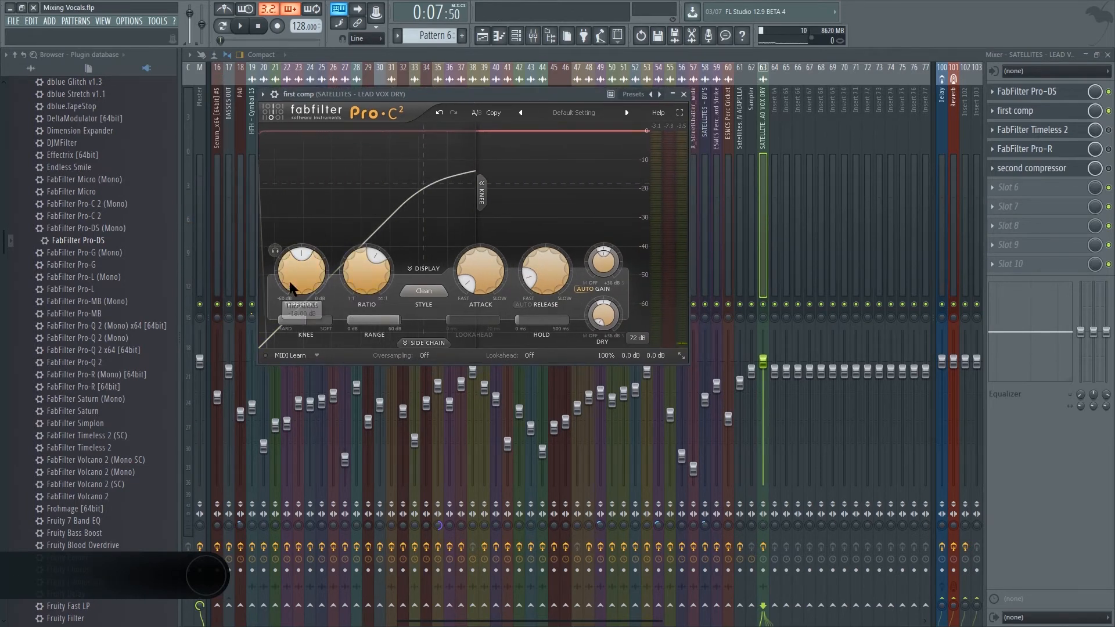
pyautogui.moveTo(551, 100); pyautogui.dragTo(573, 98)
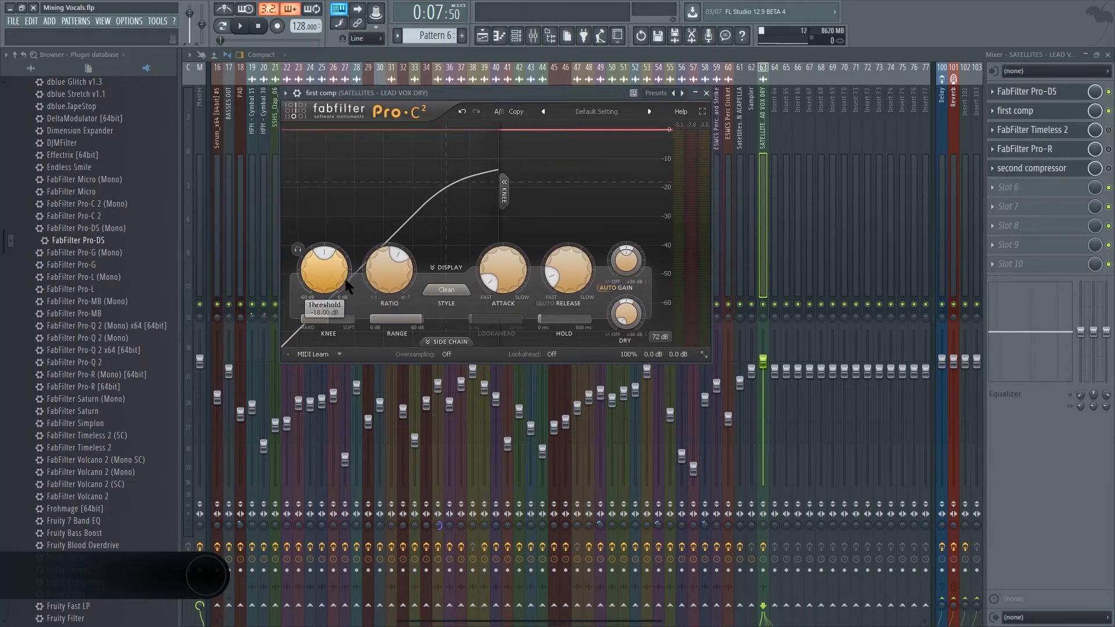
pyautogui.moveTo(397, 270)
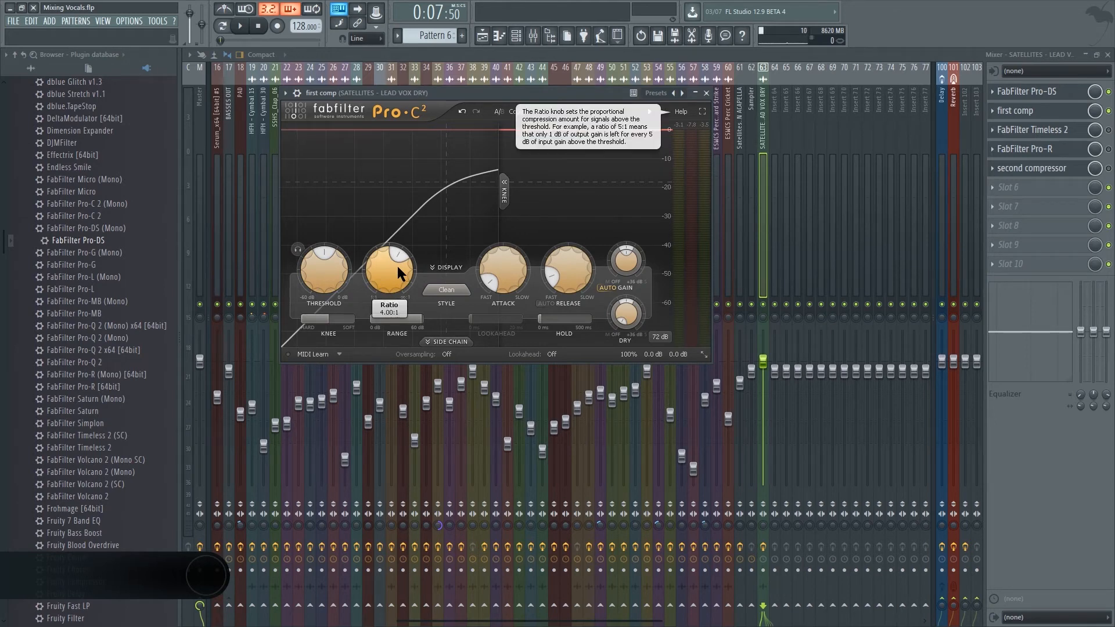
pyautogui.press('space')
pyautogui.moveTo(507, 93); pyautogui.dragTo(503, 90)
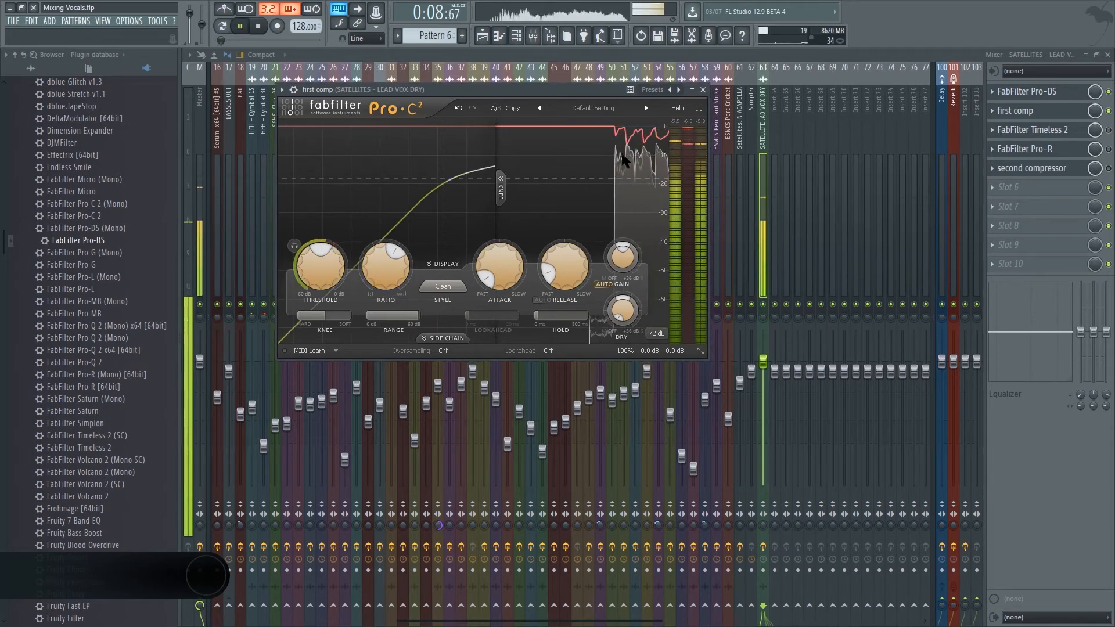
pyautogui.moveTo(500, 274)
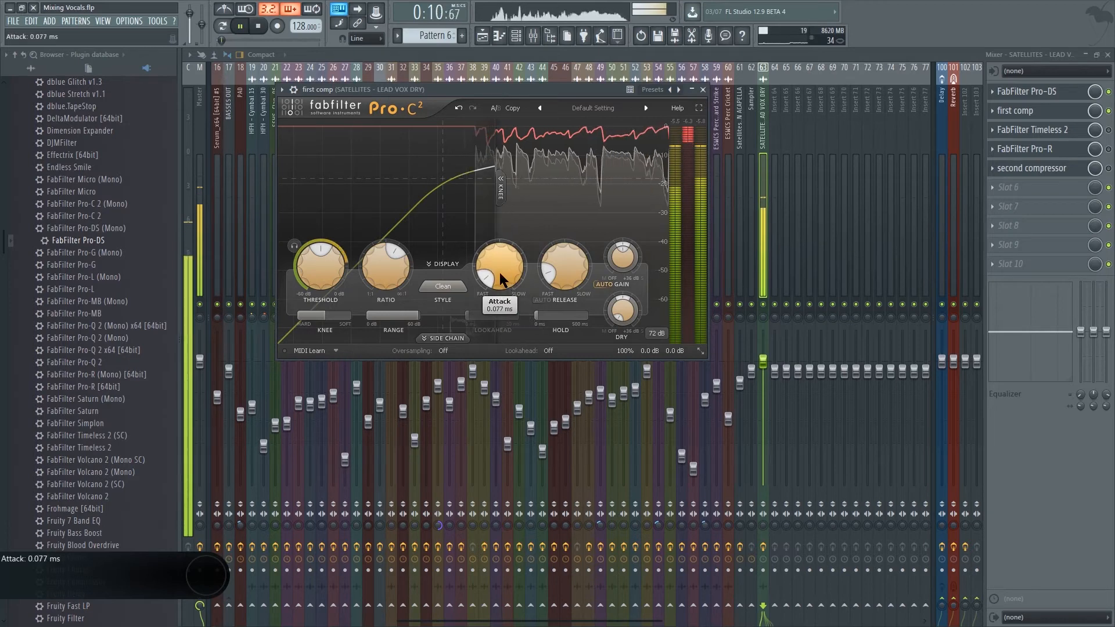
pyautogui.scroll(1, 500, 273)
pyautogui.moveTo(559, 270)
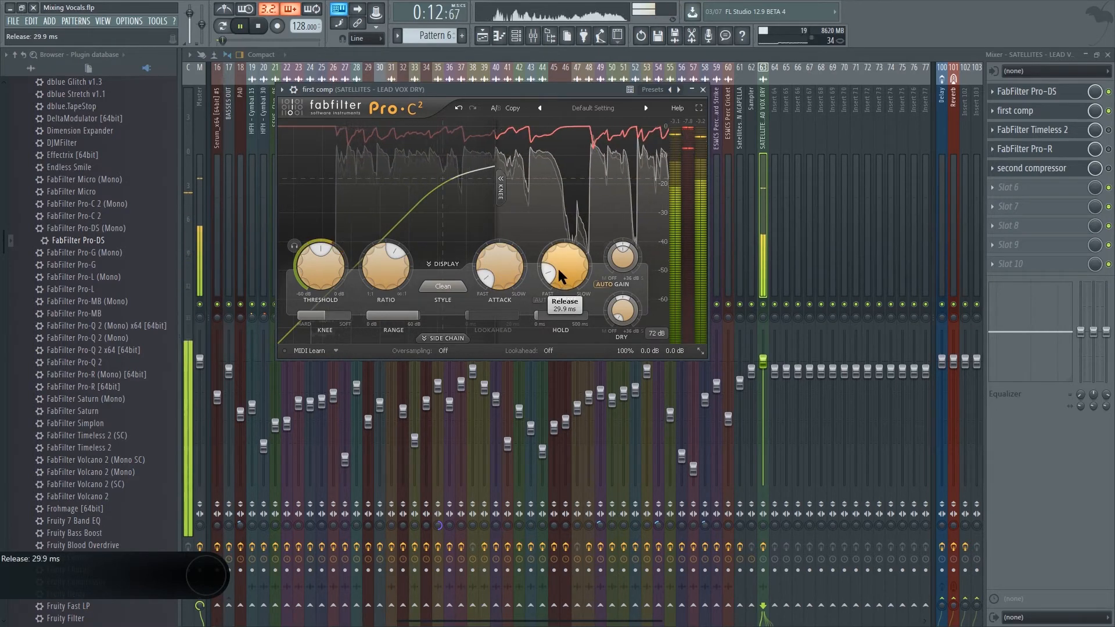
pyautogui.scroll(-2, 559, 271)
# Step: Lower the first comp's Threshold to -21.58 dB and play the vocal from bar 5 to hear the stronger compression
pyautogui.press('space')
pyautogui.press('space')
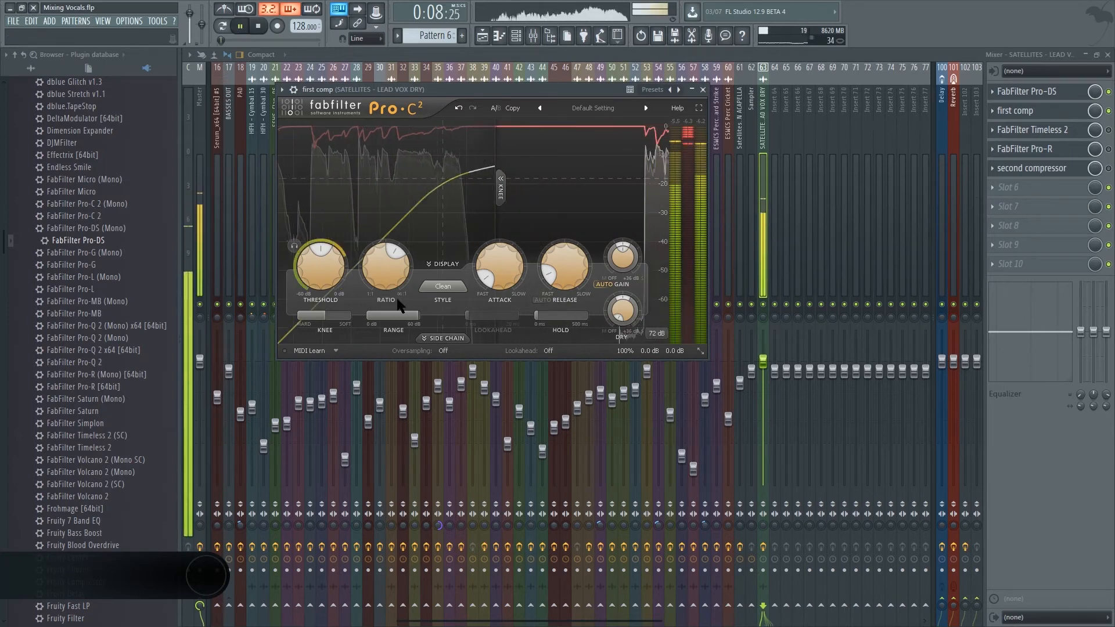
pyautogui.moveTo(316, 253)
pyautogui.press('space')
pyautogui.moveTo(316, 253); pyautogui.dragTo(316, 259)
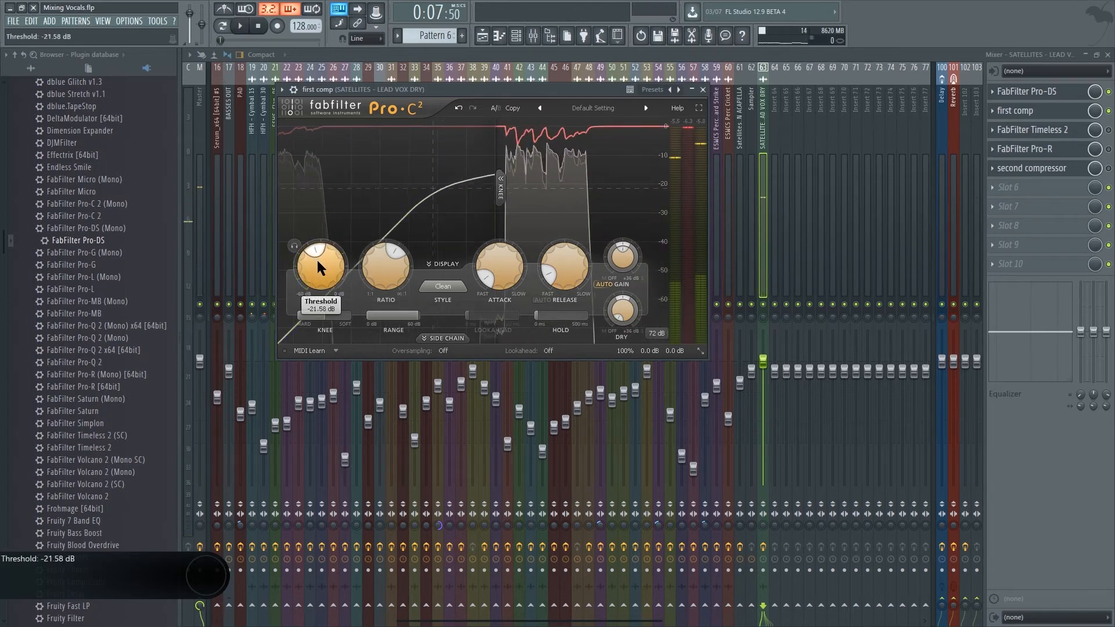
pyautogui.press('space')
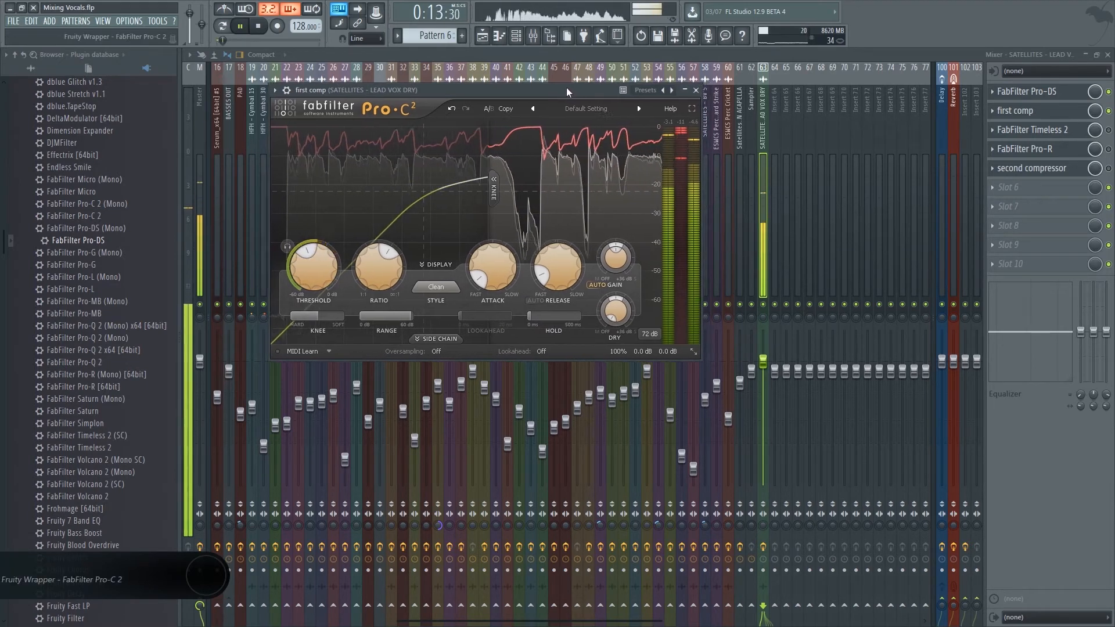
pyautogui.moveTo(566, 87); pyautogui.dragTo(558, 88)
pyautogui.press('space')
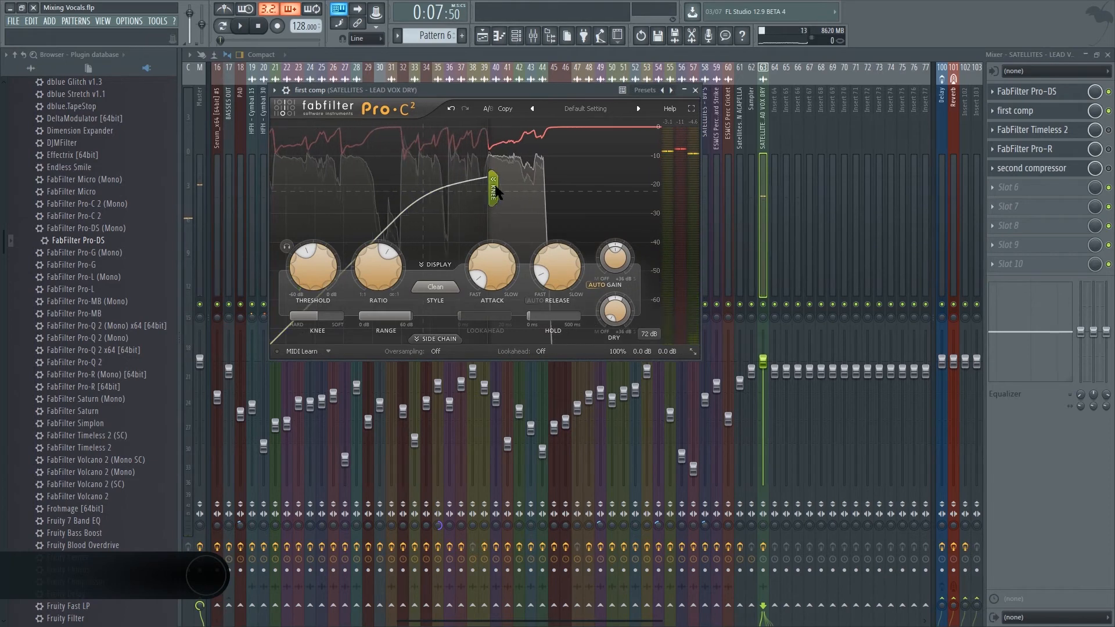
# Step: Enable and open the second compressor on the lead vocal and load its Vocals preset Control bM
pyautogui.moveTo(577, 92); pyautogui.dragTo(563, 92)
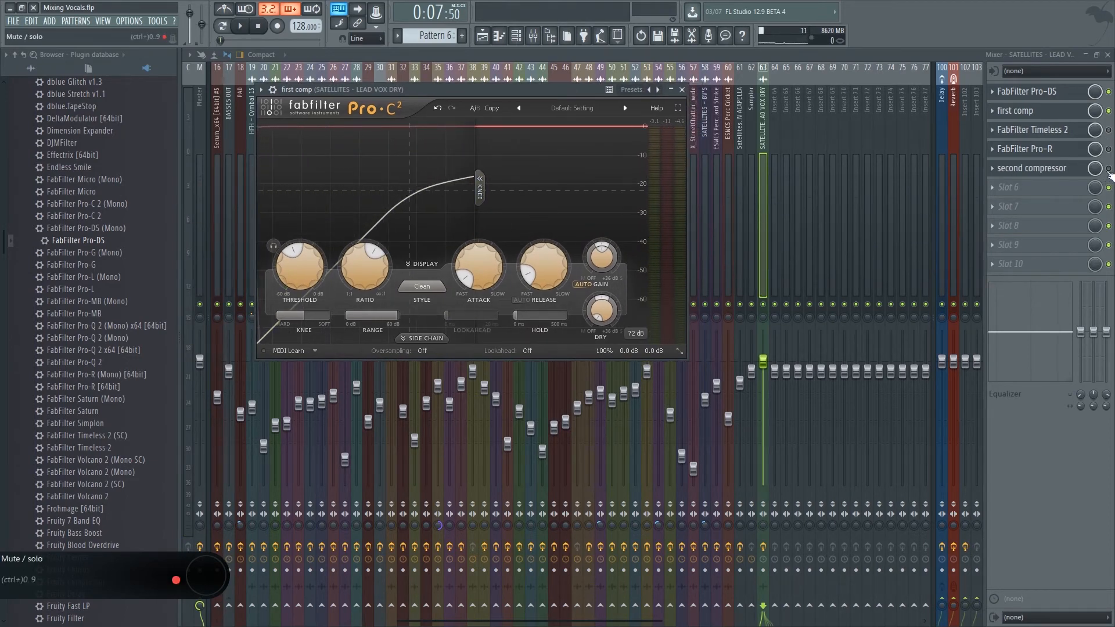
pyautogui.click(1042, 172)
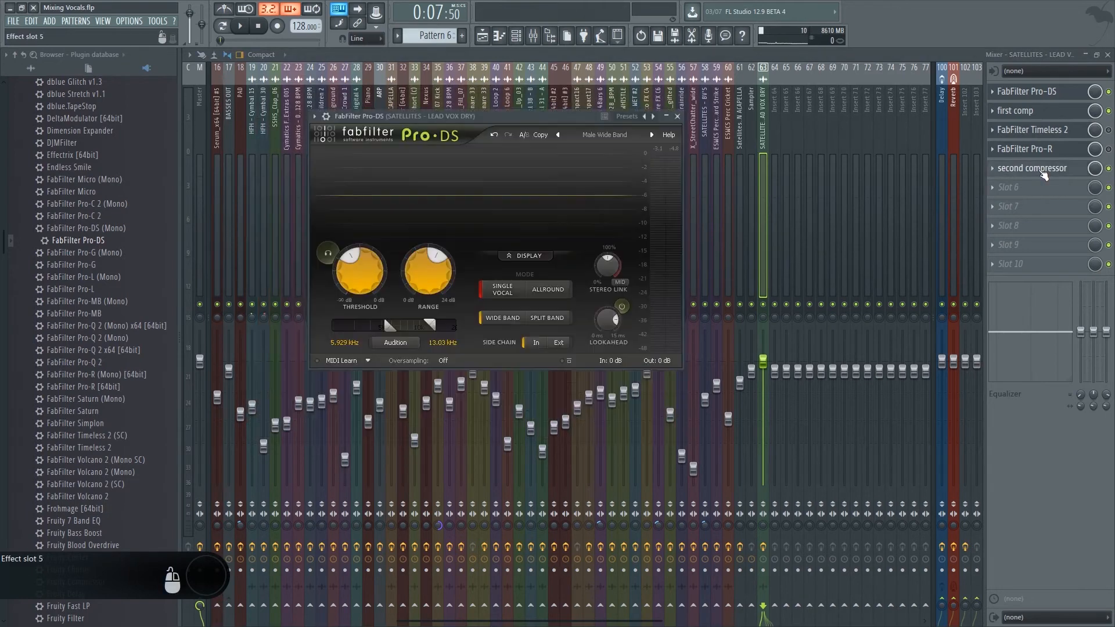
pyautogui.click(589, 137)
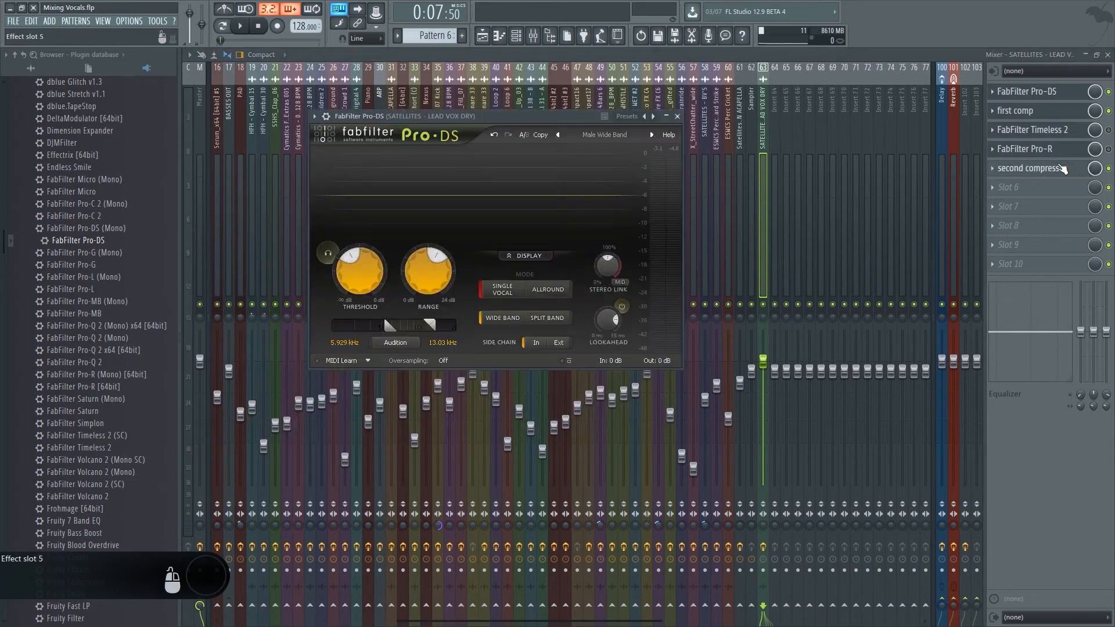
pyautogui.click(1061, 168)
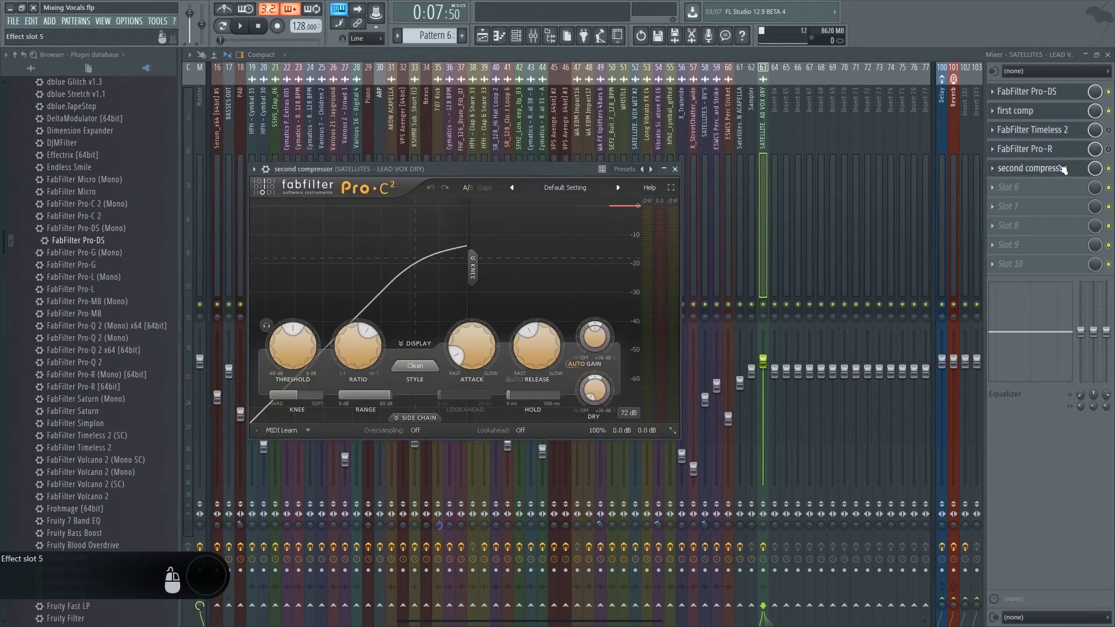
pyautogui.moveTo(519, 173); pyautogui.dragTo(506, 166)
pyautogui.click(544, 179)
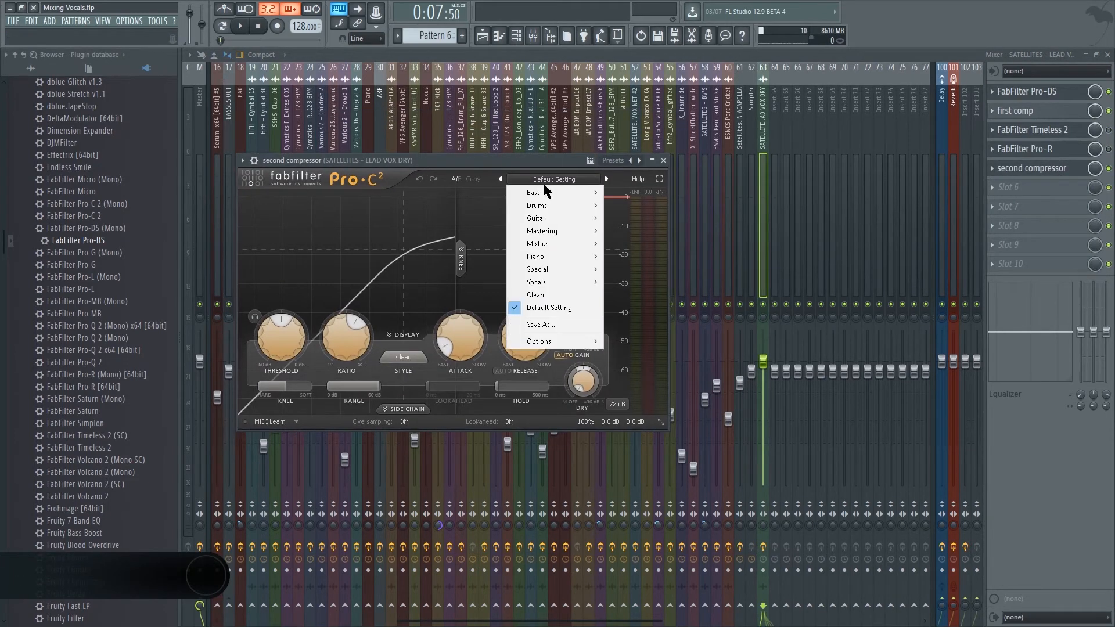
pyautogui.moveTo(567, 283)
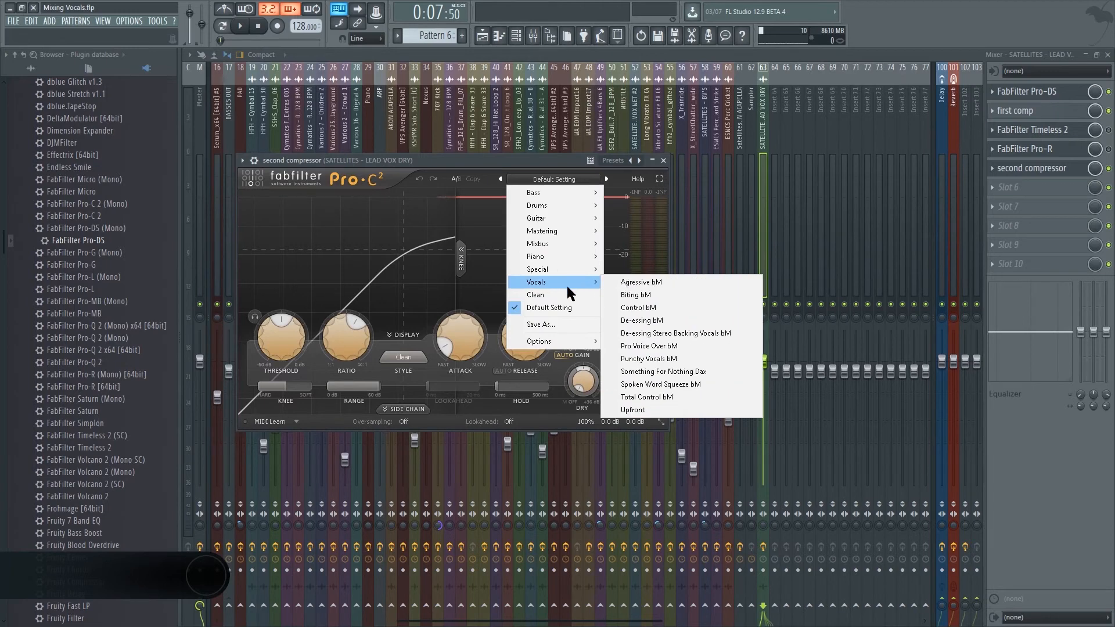
pyautogui.click(637, 307)
# Step: Turn on Auto Release in the second compressor and audition the vocal through both compression stages
pyautogui.moveTo(460, 164); pyautogui.dragTo(458, 159)
pyautogui.press('space')
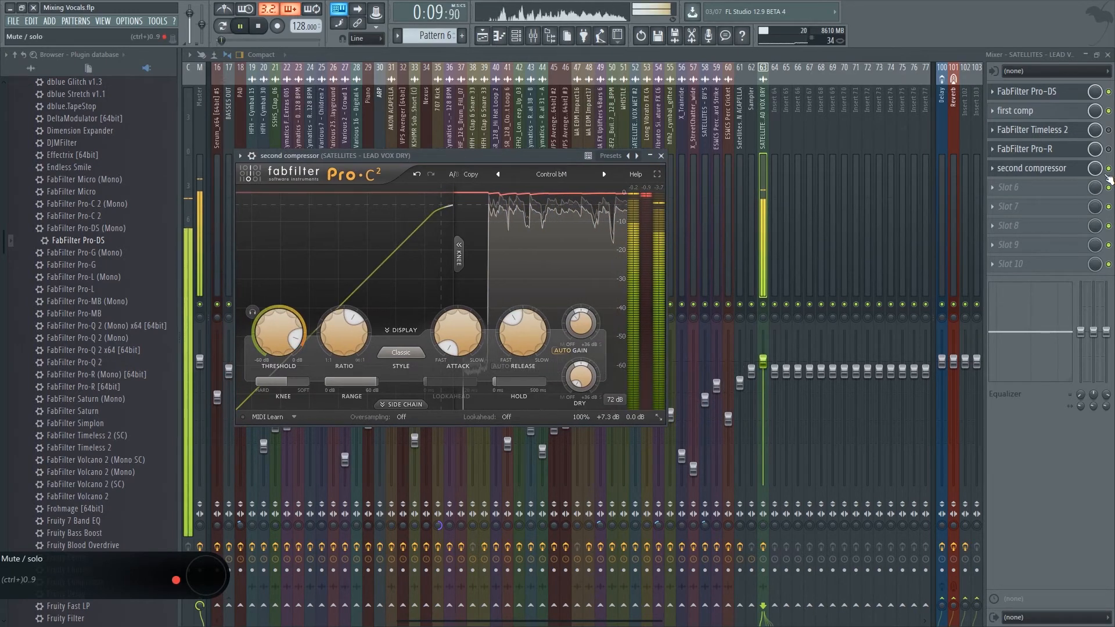
pyautogui.press('space')
pyautogui.moveTo(497, 158); pyautogui.dragTo(505, 143)
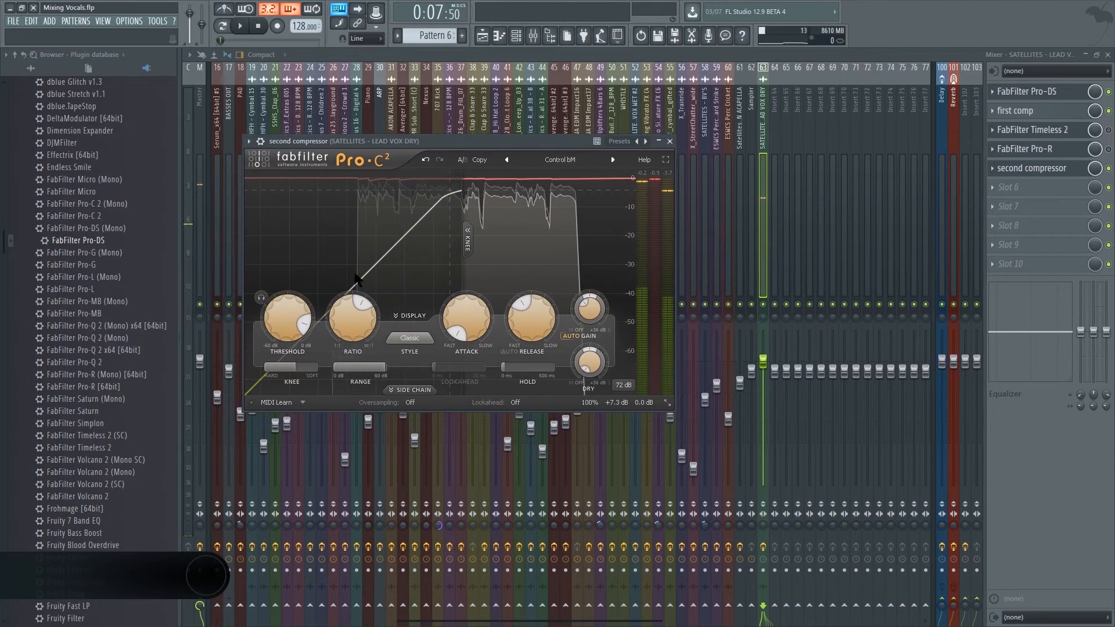
pyautogui.click(509, 350)
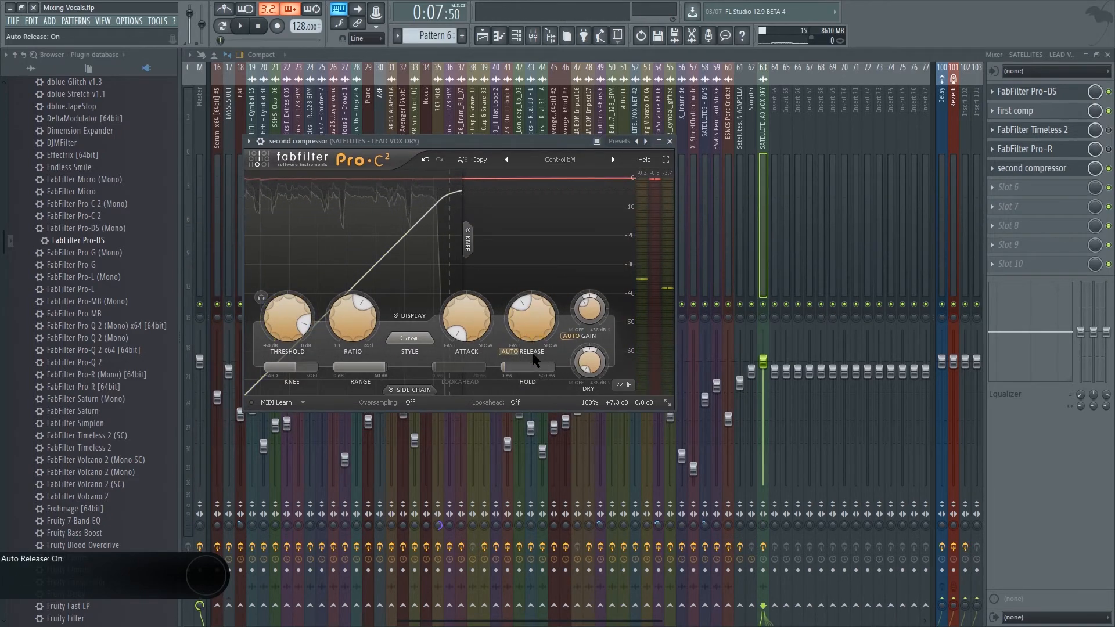
pyautogui.moveTo(510, 146); pyautogui.dragTo(504, 139)
pyautogui.press('space')
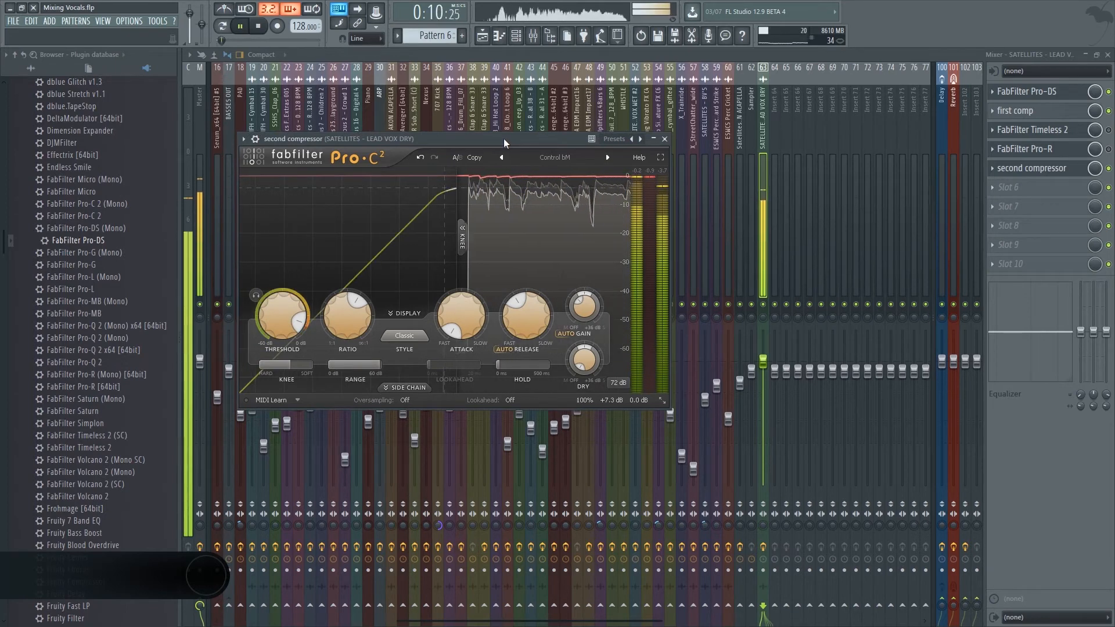
pyautogui.press('space')
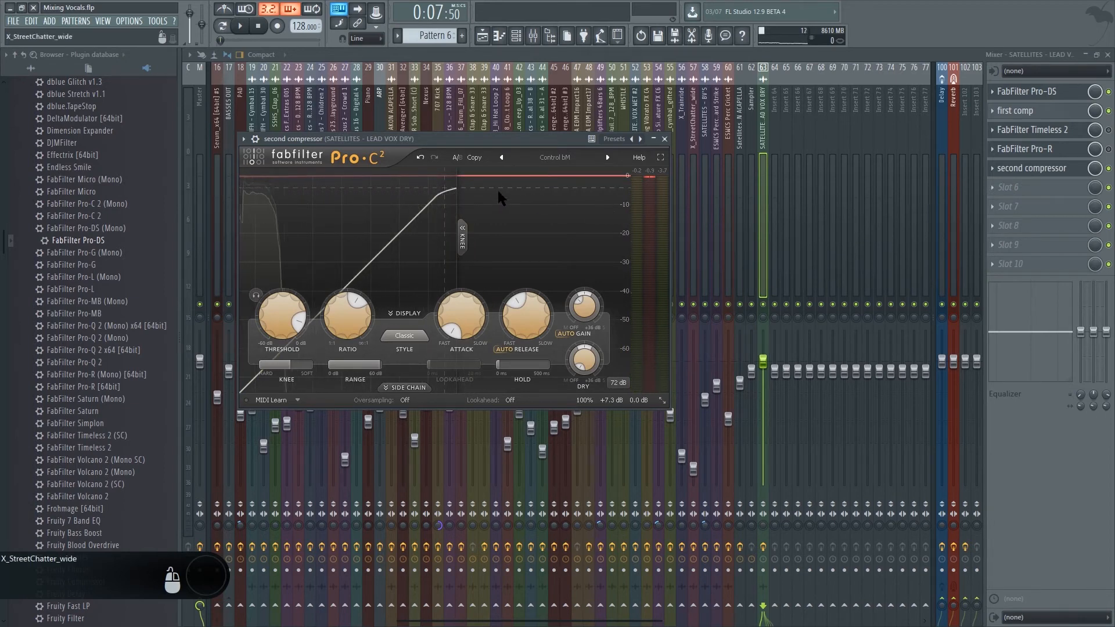
# Step: Compare the lead vocal with both compressors bypassed and with both enabled, closing the second compressor's window
pyautogui.click(1109, 168)
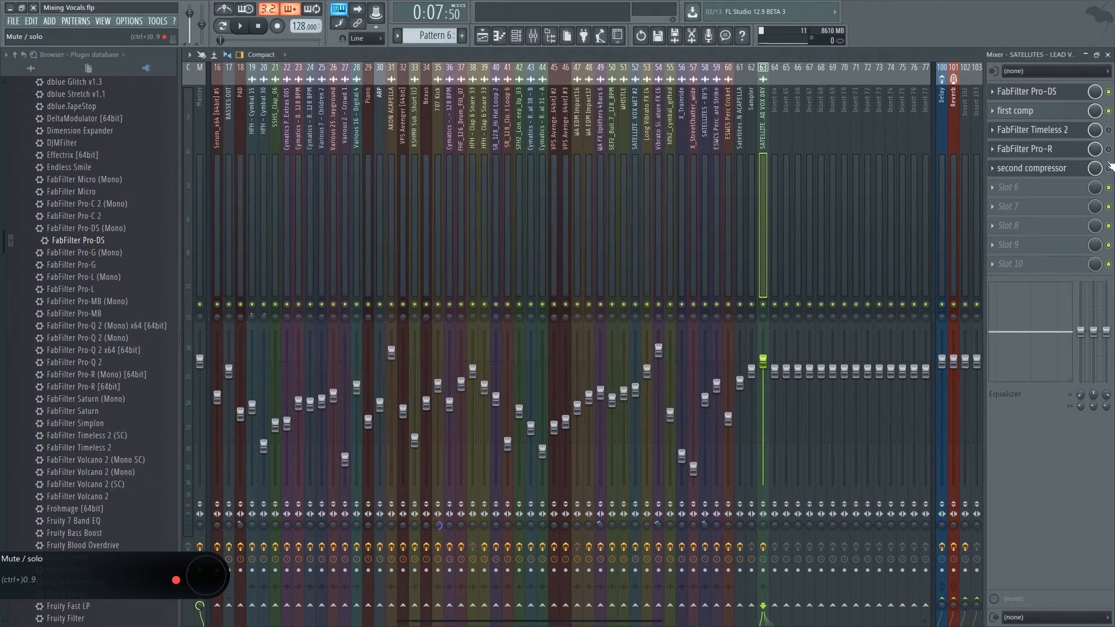
pyautogui.click(1107, 111)
pyautogui.press('space')
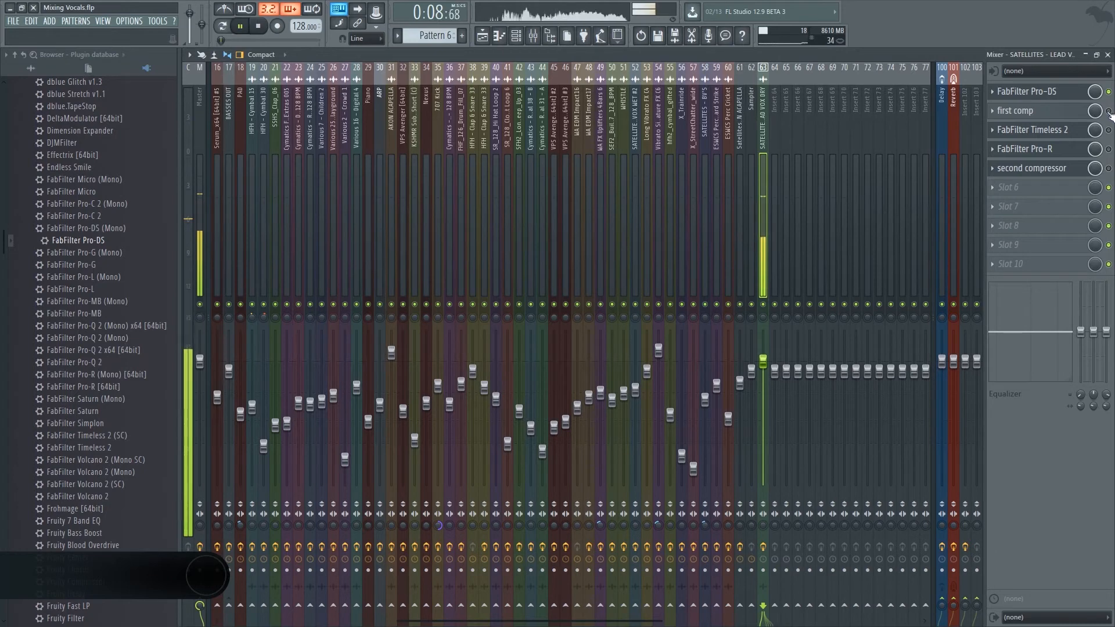
pyautogui.press('space')
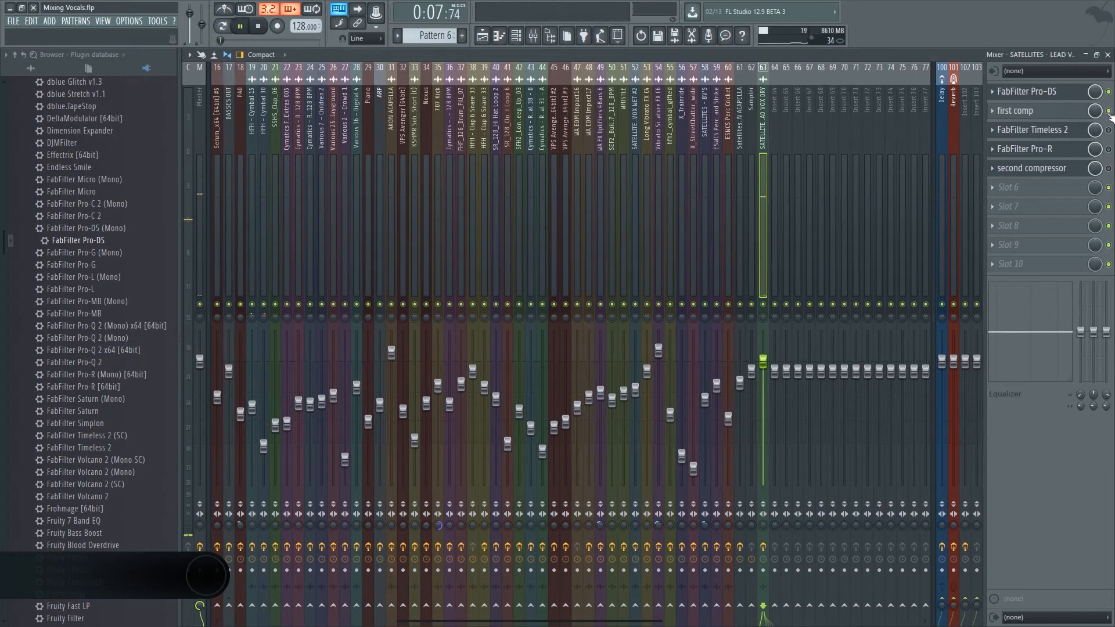
pyautogui.press('space')
pyautogui.click(1062, 170)
pyautogui.press('space')
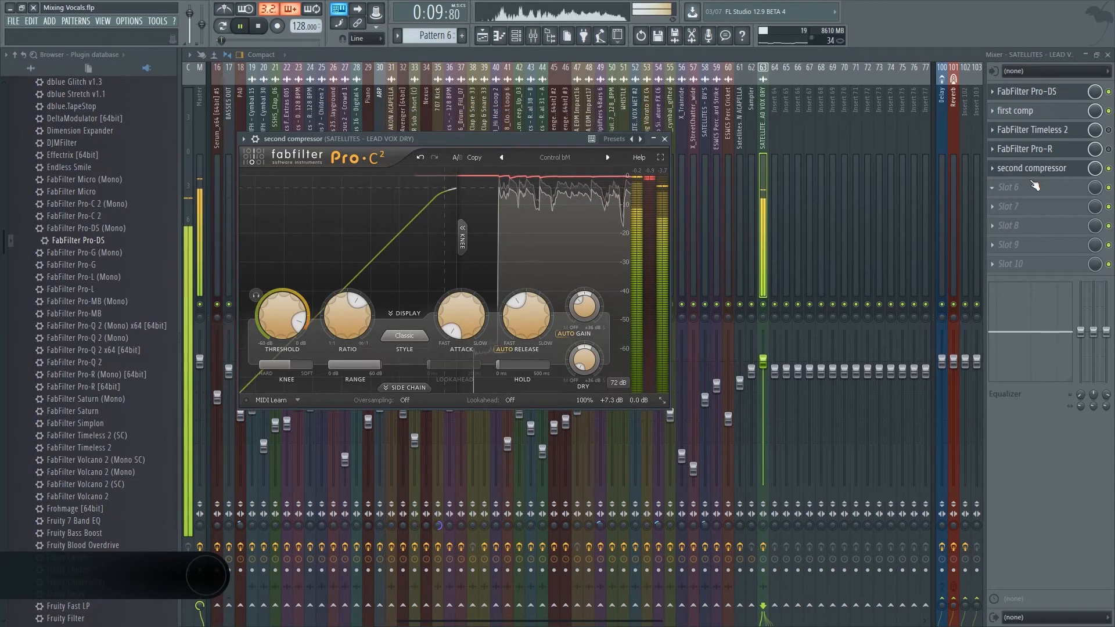
pyautogui.press('space')
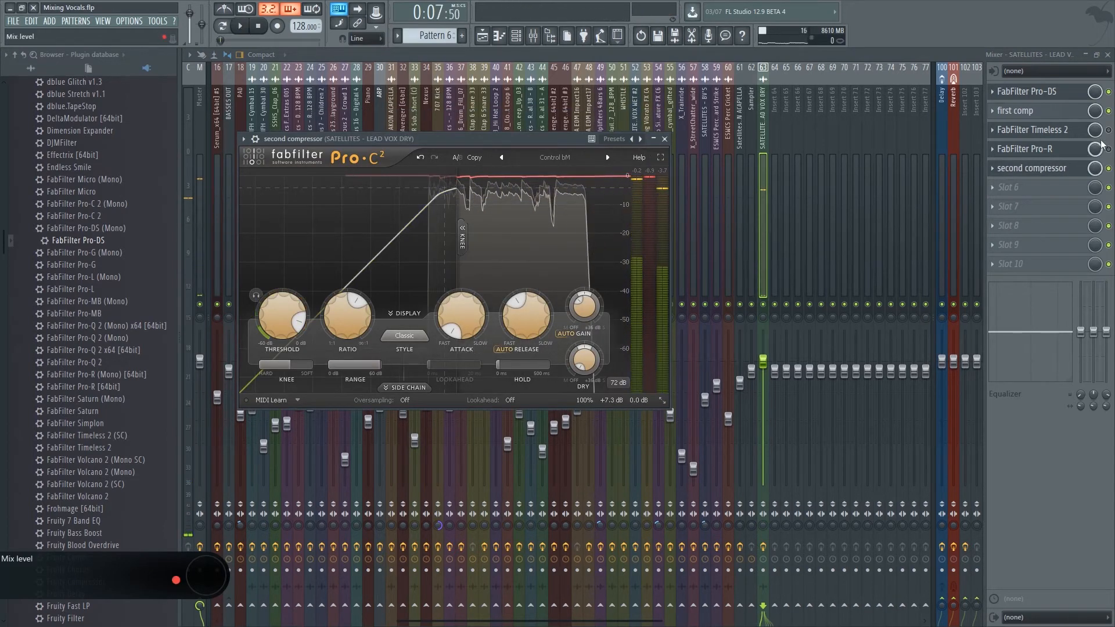
pyautogui.press('Escape')
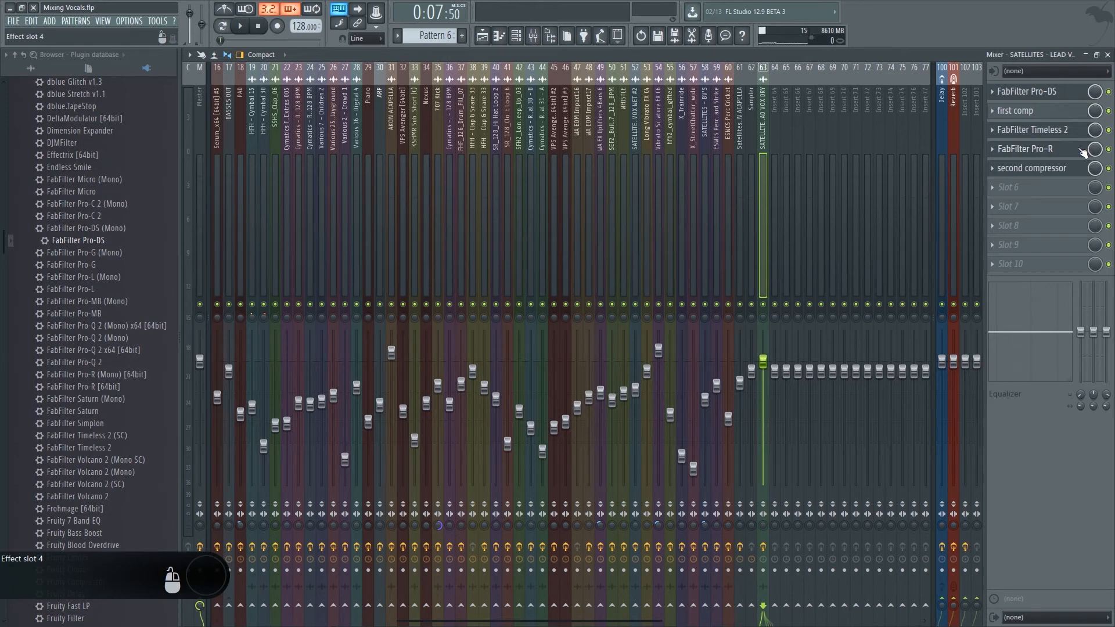
# Step: Reorder the vocal's effects so the second compressor follows the first comp and Pro-DS comes after both, before Timeless 2
pyautogui.click(1065, 132)
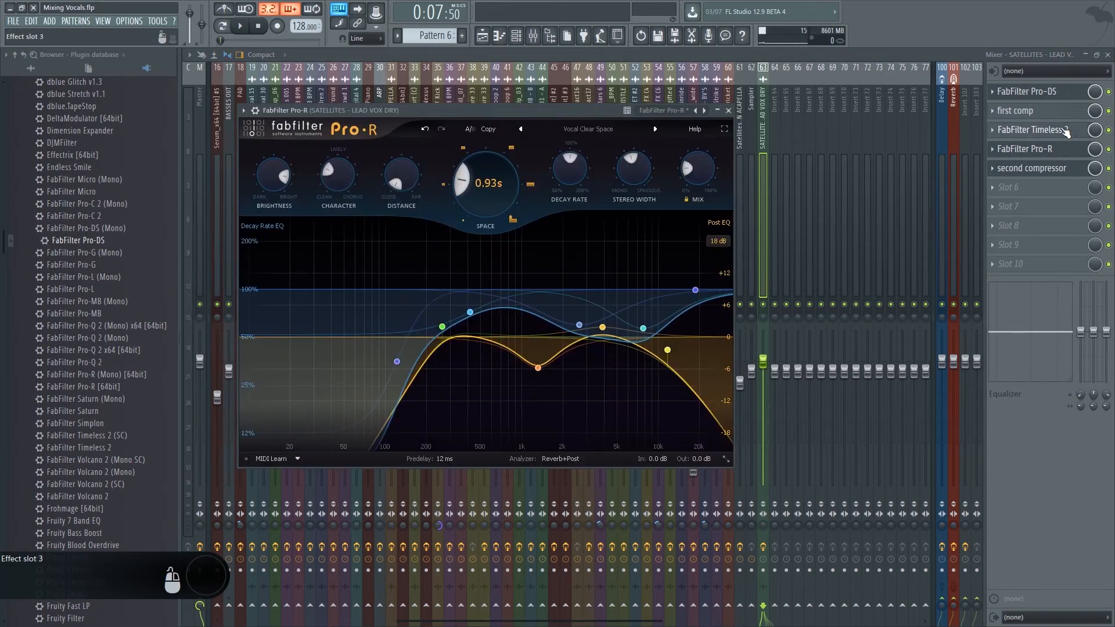
pyautogui.moveTo(1034, 171); pyautogui.dragTo(1035, 133)
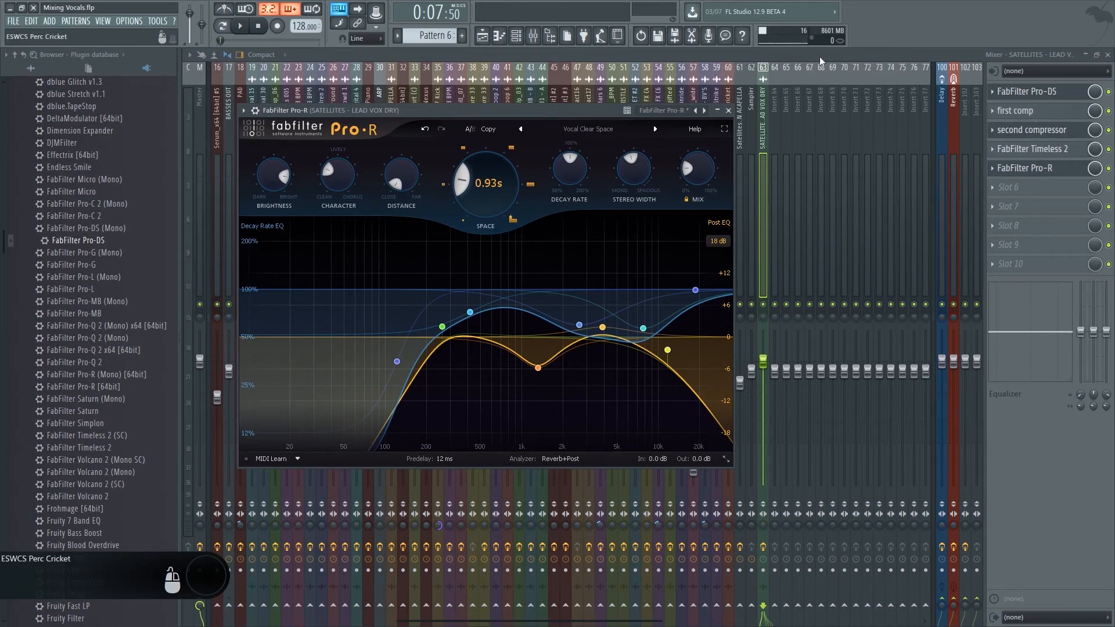
pyautogui.moveTo(1016, 92); pyautogui.dragTo(1038, 115)
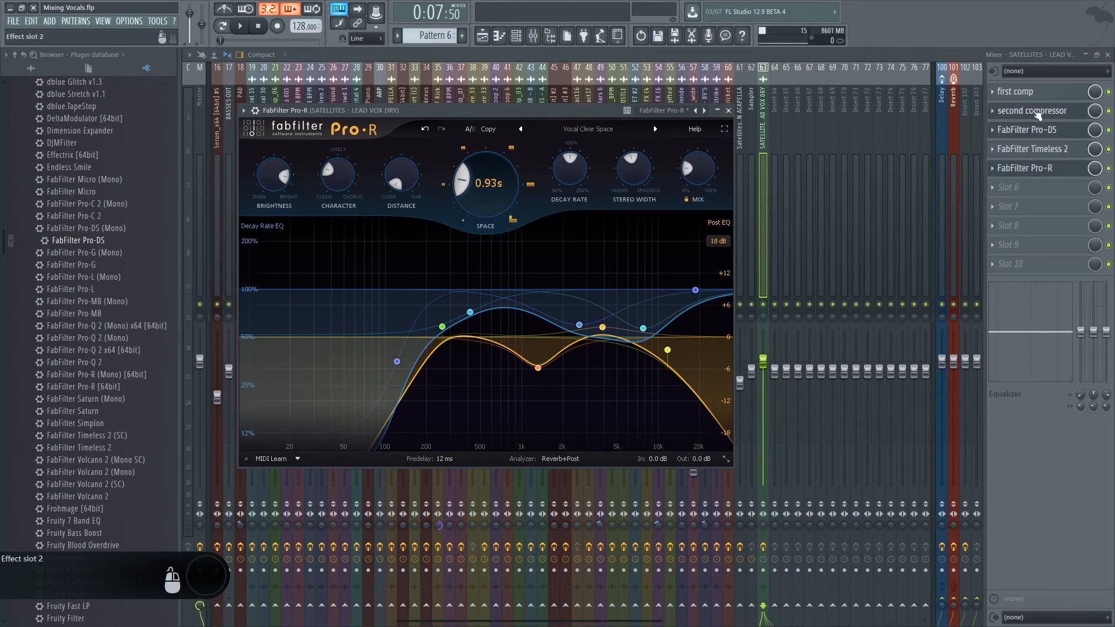
# Step: Look over the Pro-DS, Timeless 2 and Pro-R windows in the reordered chain, close them and play the vocal
pyautogui.click(1044, 153)
pyautogui.moveTo(696, 122); pyautogui.dragTo(609, 233)
pyautogui.click(602, 228)
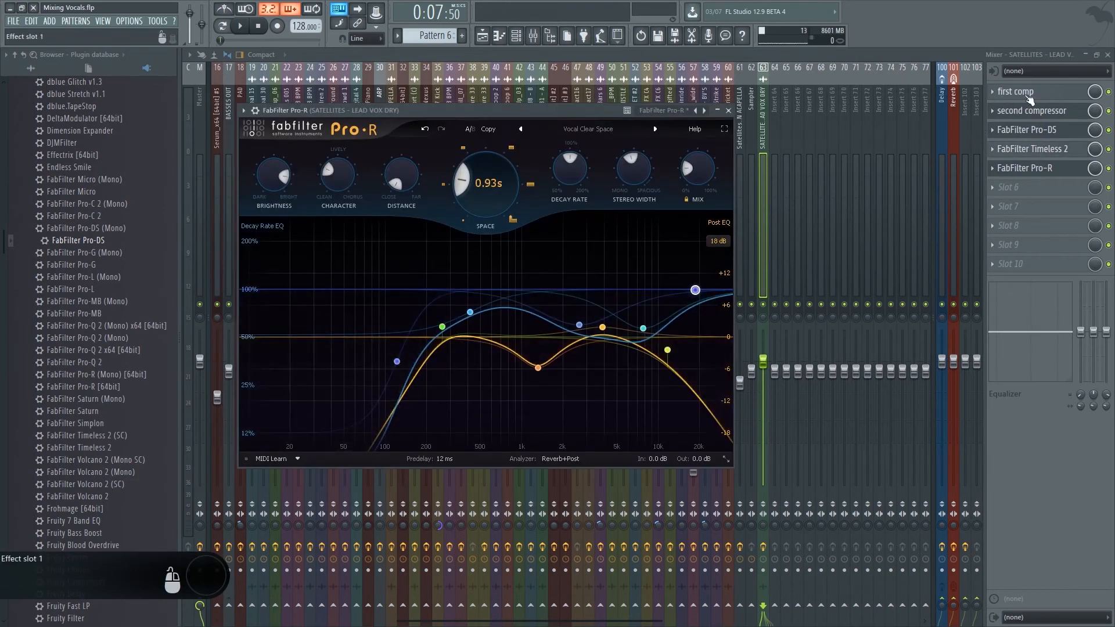
pyautogui.click(1040, 129)
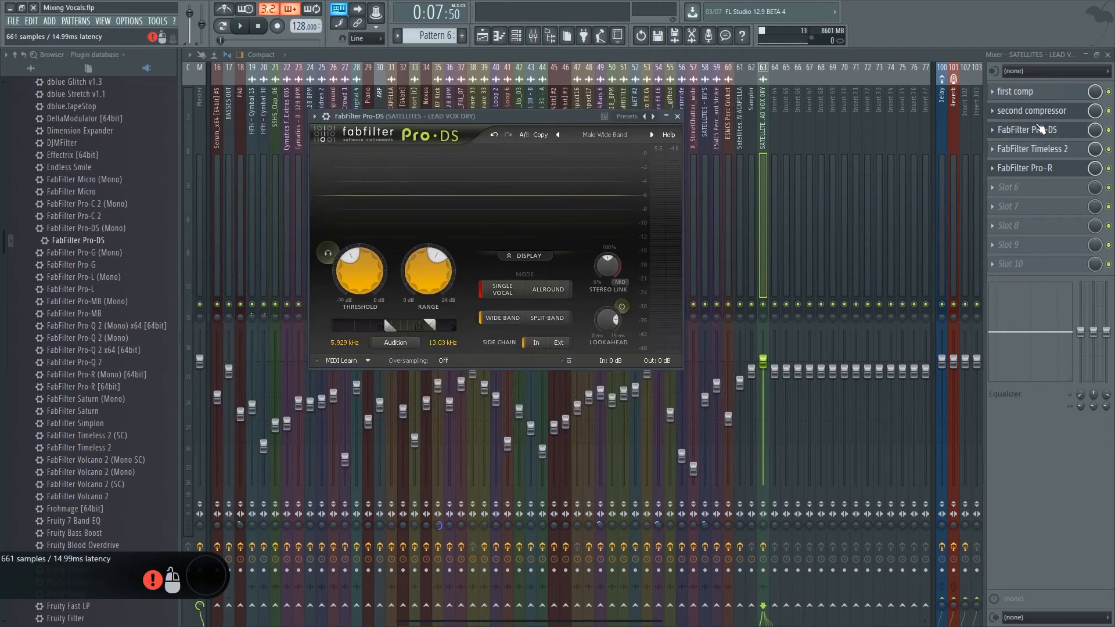
pyautogui.click(1042, 140)
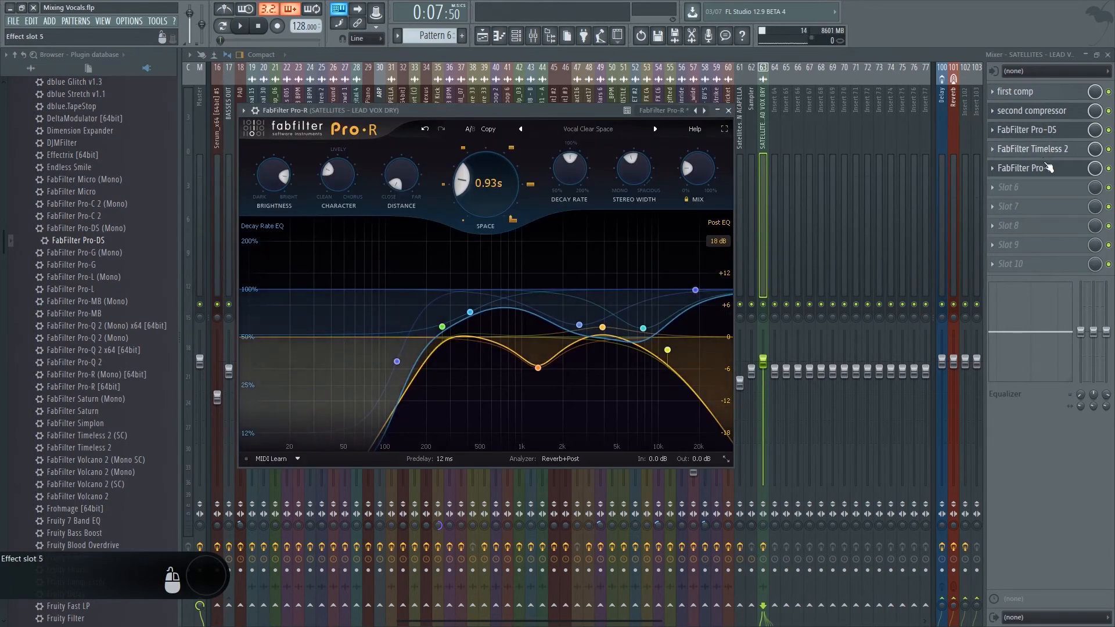
pyautogui.click(1048, 168)
pyautogui.click(1048, 167)
pyautogui.click(640, 57)
pyautogui.press('space')
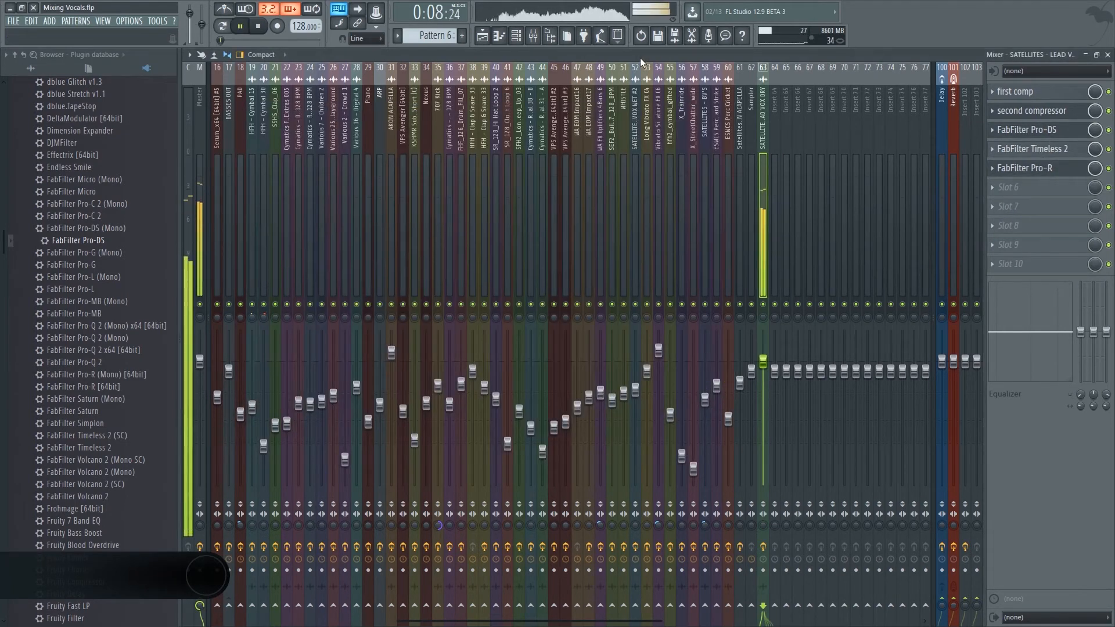
# Step: Check the Pro-R mix amount on the lead vocal, play the vocal through the reverb and close the plugin window
pyautogui.click(1048, 168)
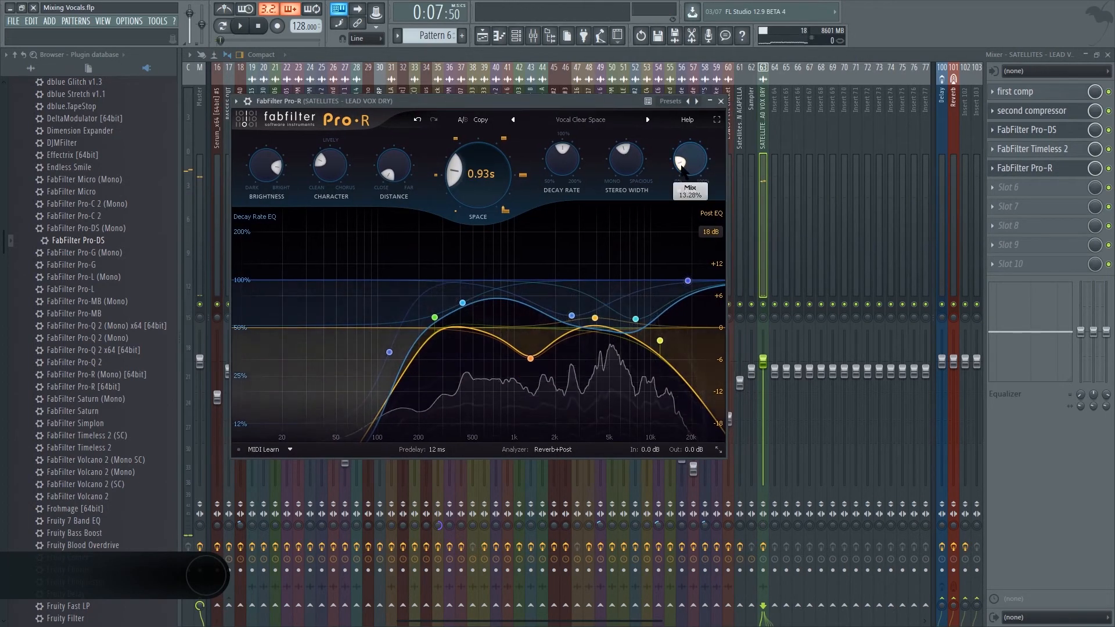
pyautogui.moveTo(617, 101); pyautogui.dragTo(612, 102)
pyautogui.press('space')
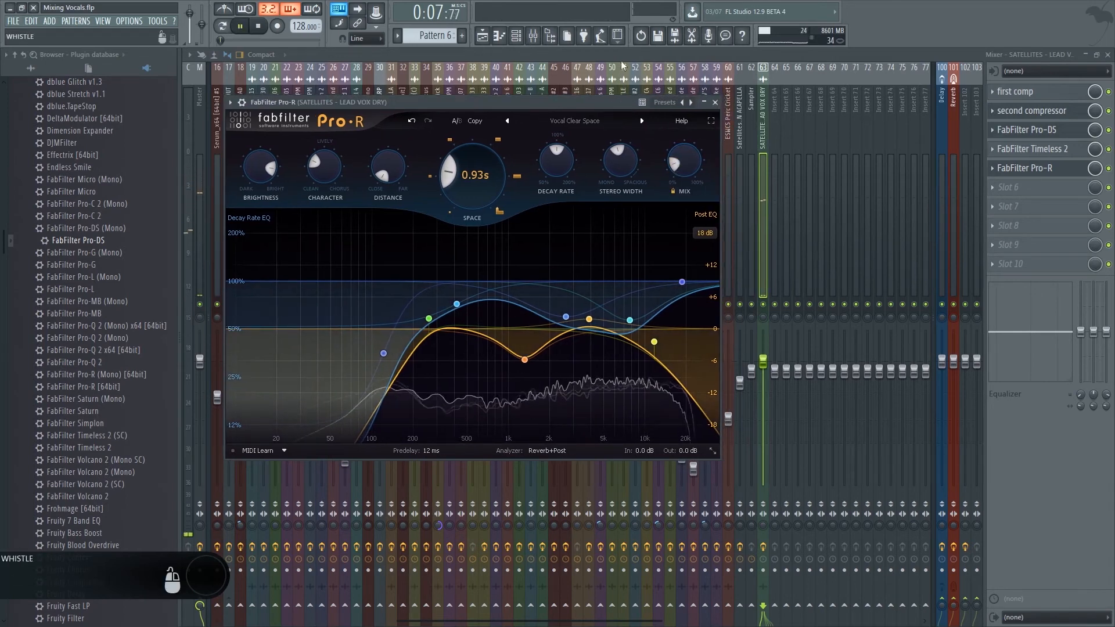
pyautogui.press('Escape')
pyautogui.press('space')
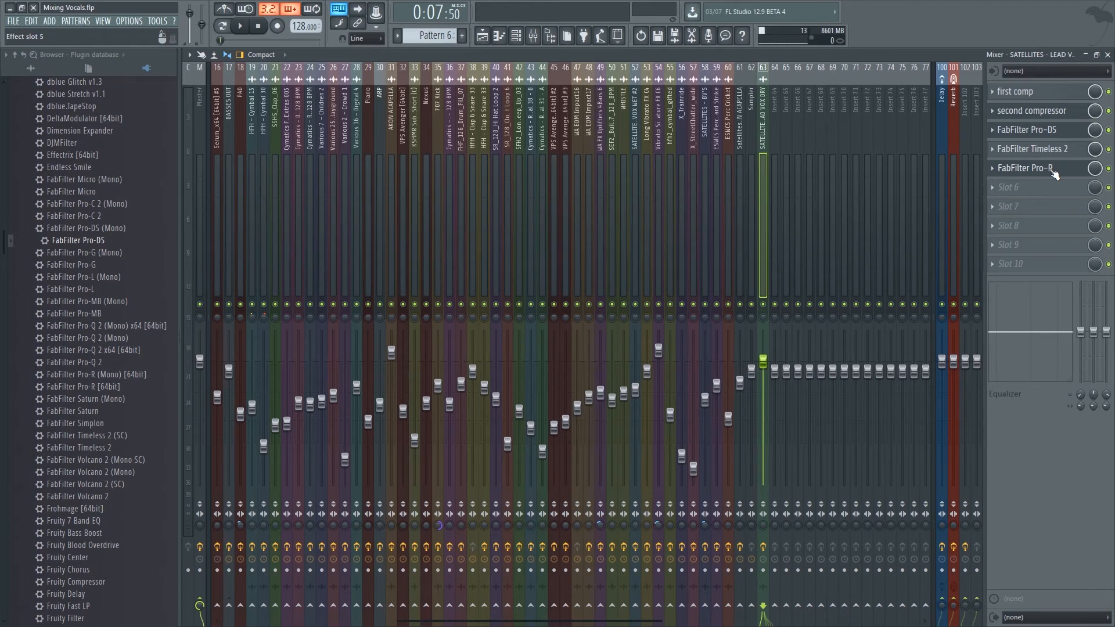
# Step: Load FabFilter Pro-Q 2 [64bit] in effect slot 6 of the lead vocal and play the vocal to analyse its spectrum
pyautogui.click(1013, 187)
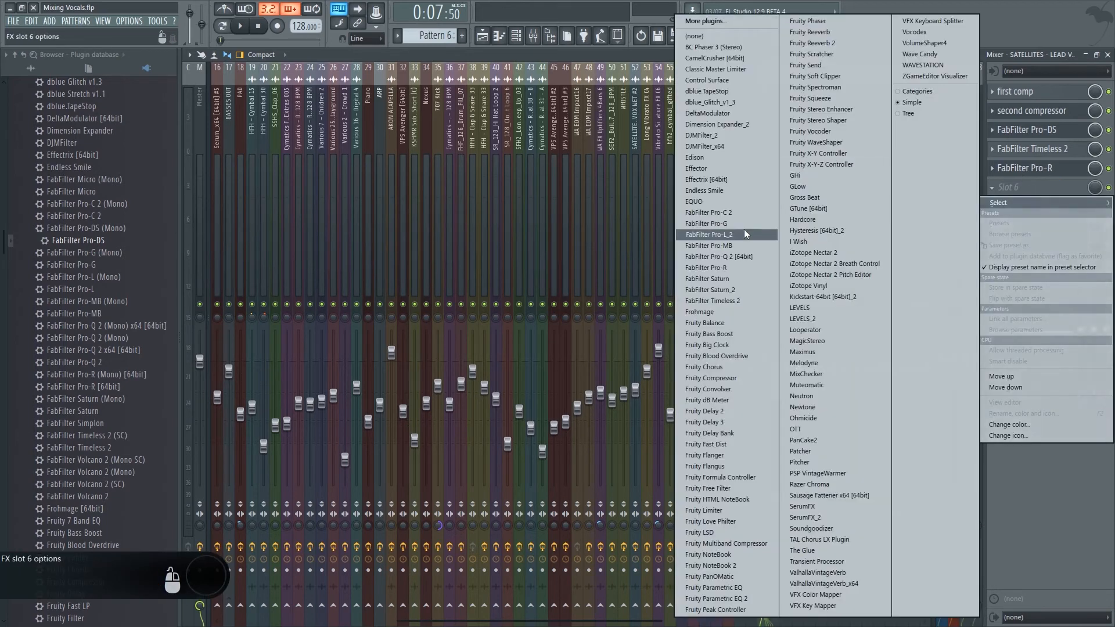
pyautogui.click(737, 259)
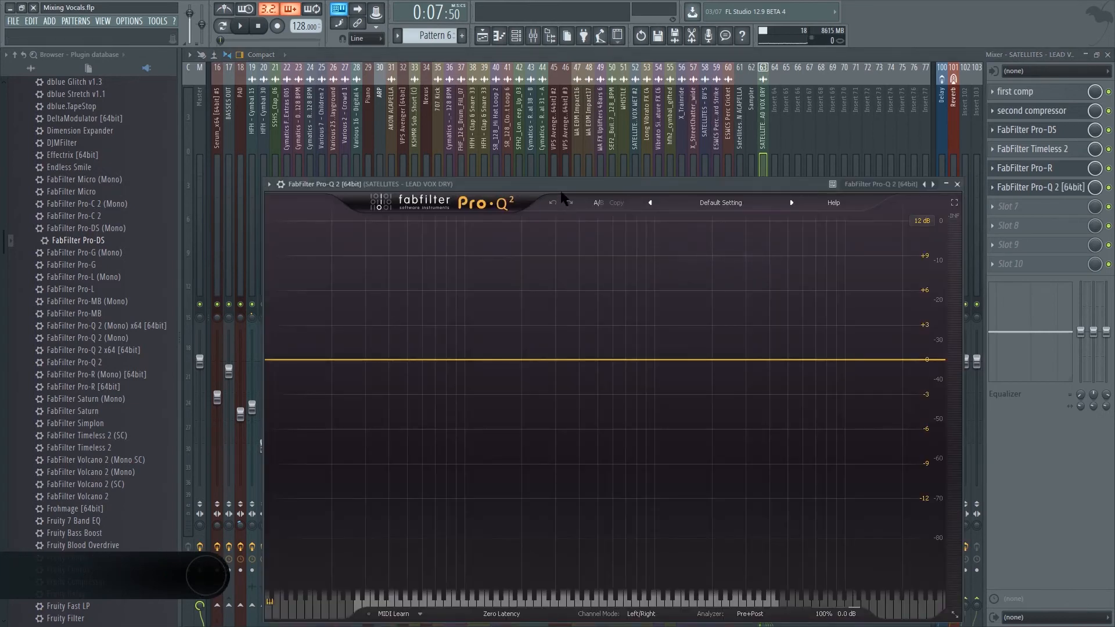
pyautogui.moveTo(561, 195); pyautogui.dragTo(522, 92)
pyautogui.press('space')
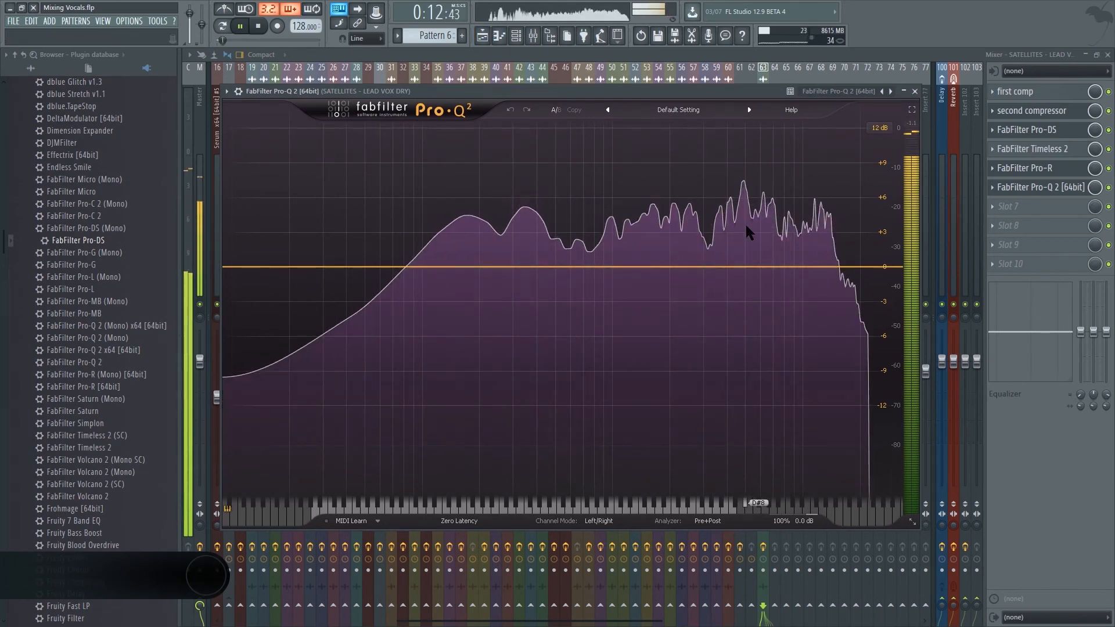
pyautogui.press('space')
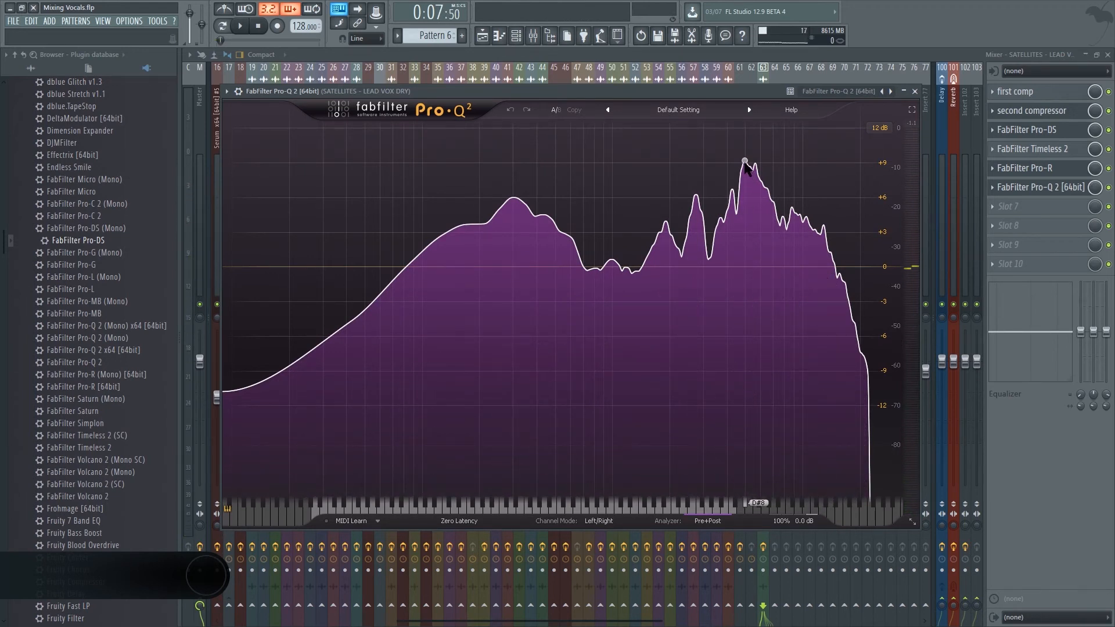
# Step: Cut the harsh peak near 5 kHz with a bell band at 4996.4 Hz, -7.13 dB, Q 12.006, and audition it
pyautogui.moveTo(745, 162); pyautogui.dragTo(743, 194)
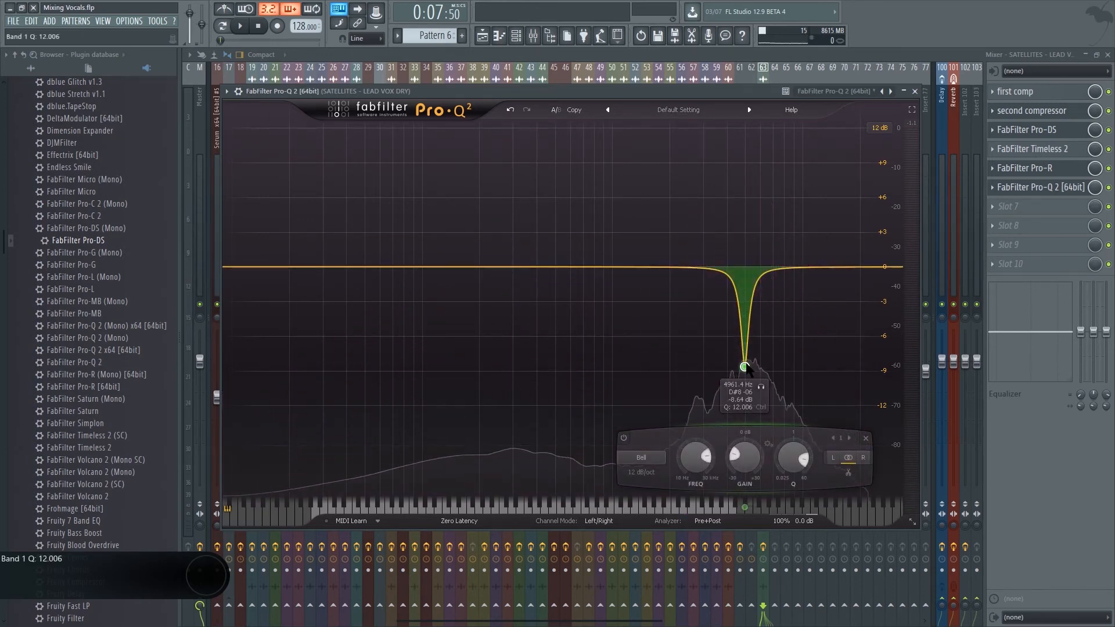
pyautogui.moveTo(744, 366); pyautogui.dragTo(745, 349)
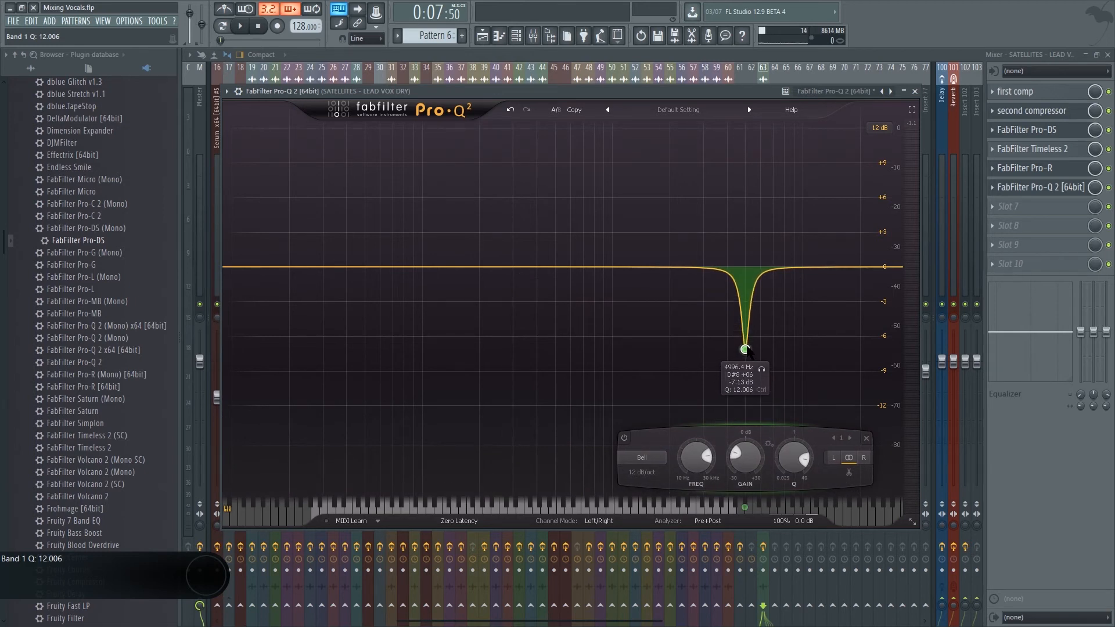
pyautogui.press('space')
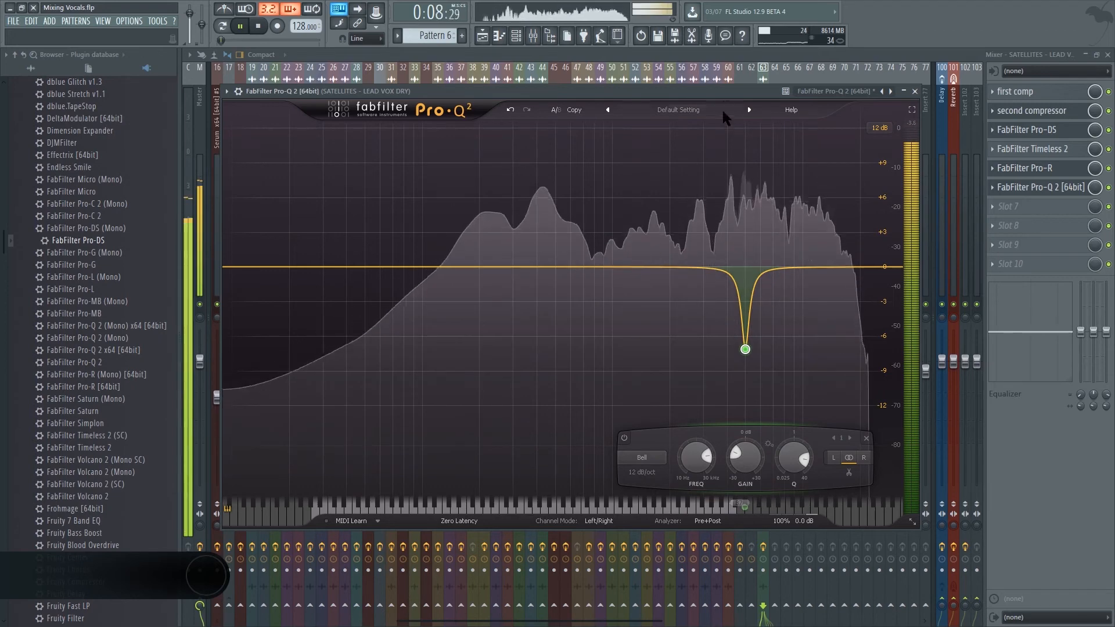
pyautogui.moveTo(727, 93); pyautogui.dragTo(744, 99)
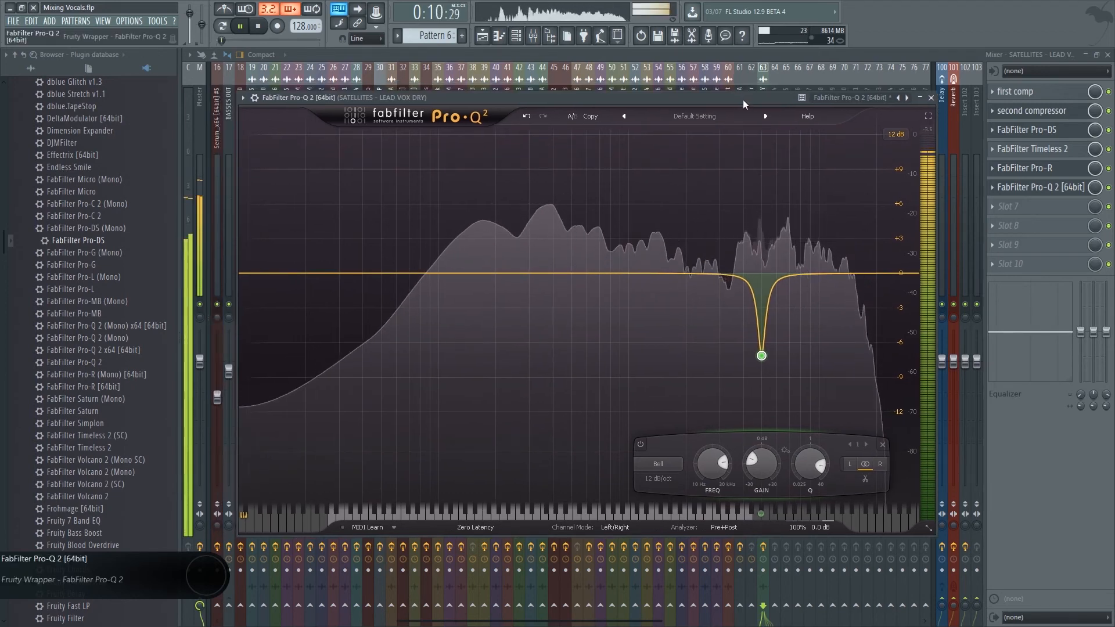
pyautogui.moveTo(761, 355)
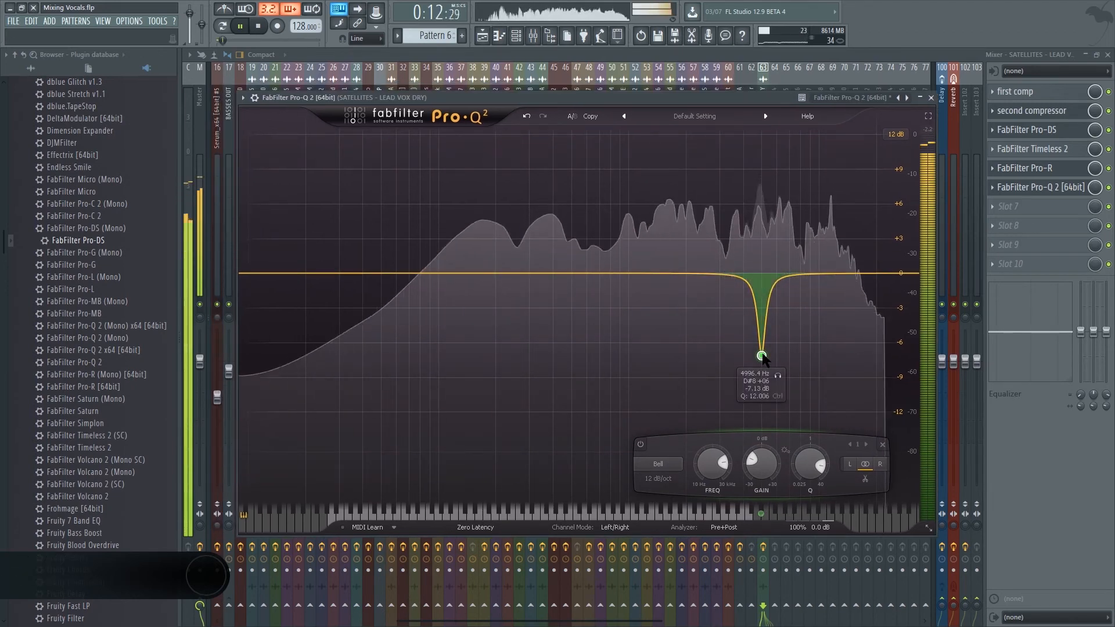
pyautogui.press('space')
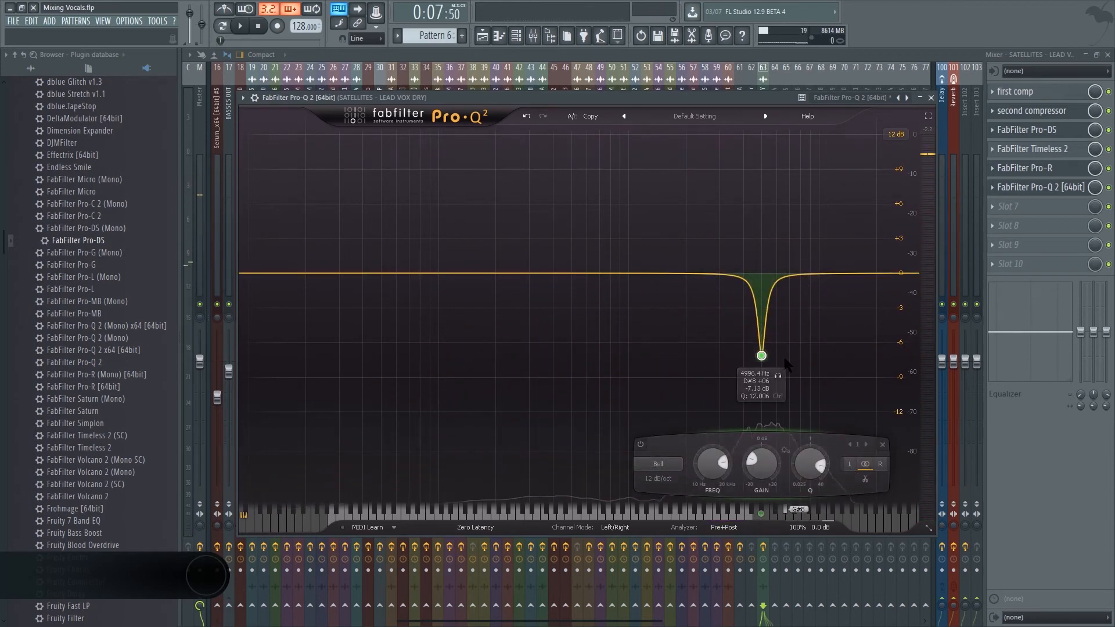
# Step: Add two more narrow cuts from the spectrum peaks: about -4.34 dB near 5.6 kHz and -2.05 dB at 4191.2 Hz
pyautogui.press('space')
pyautogui.press('space')
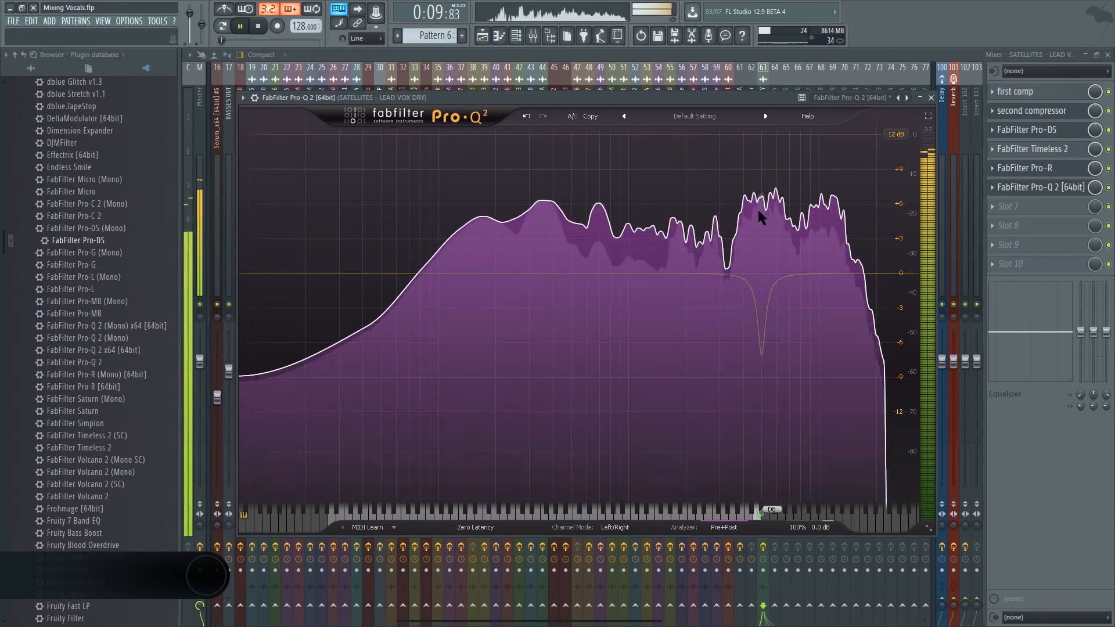
pyautogui.press('space')
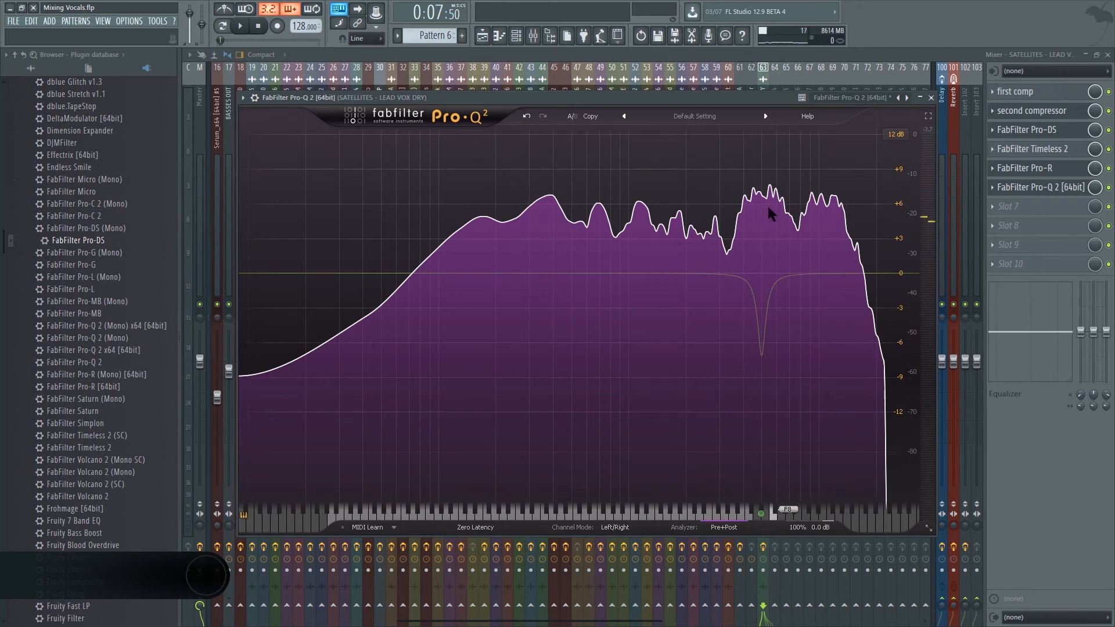
pyautogui.press('space')
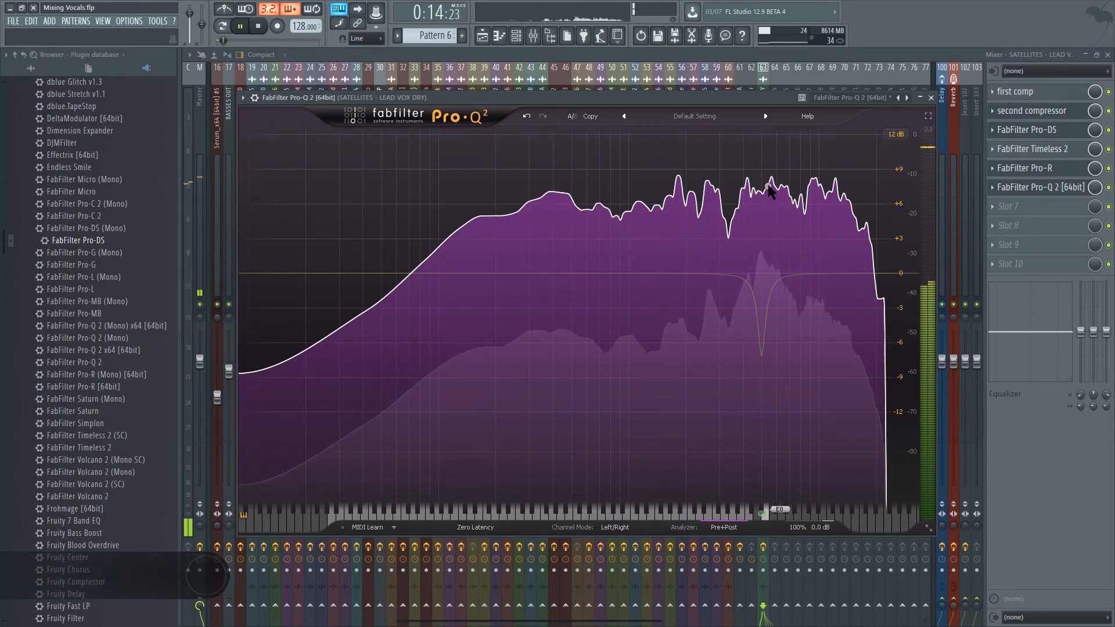
pyautogui.moveTo(772, 179); pyautogui.dragTo(773, 200)
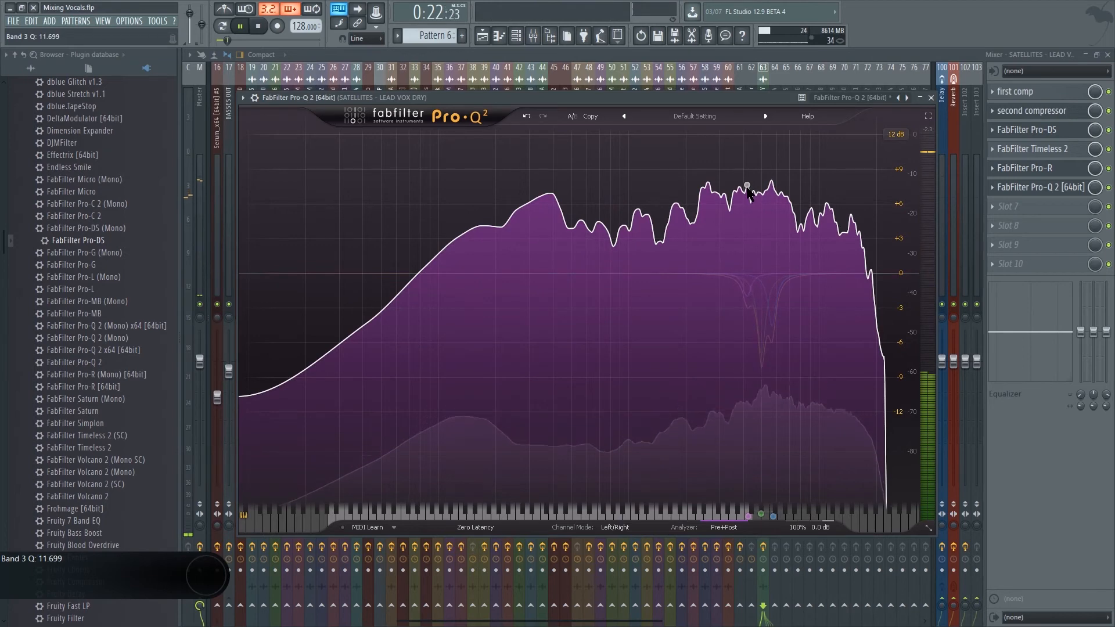
pyautogui.press('space')
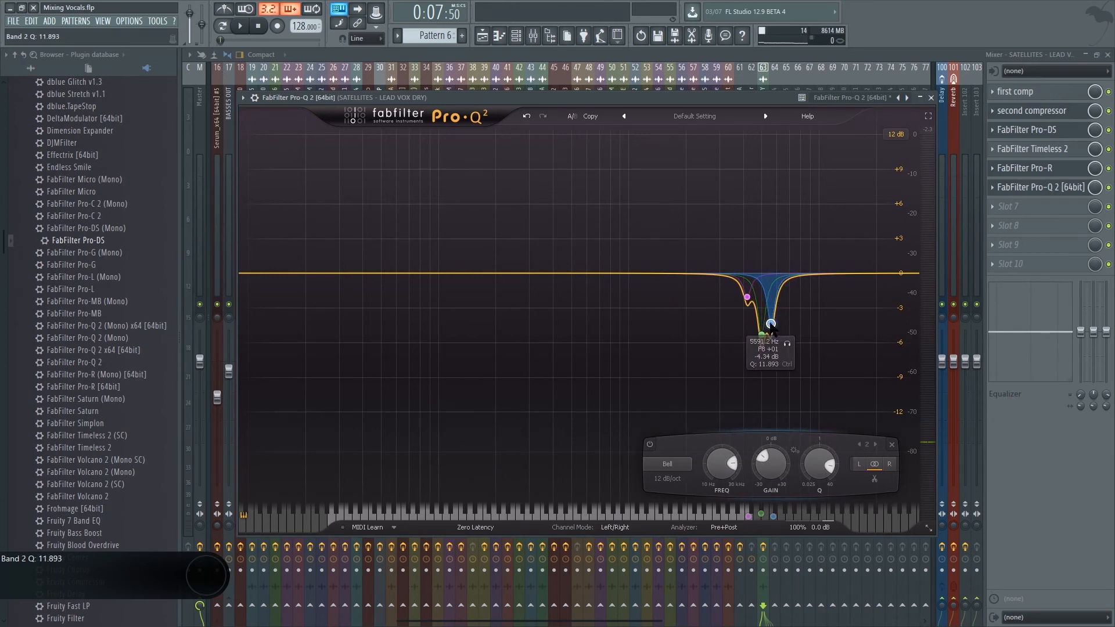
# Step: Add a gentle high shelf at about 13462 Hz with +0.50 dB gain and Q 0.300, and audition the vocal
pyautogui.moveTo(743, 103); pyautogui.dragTo(715, 100)
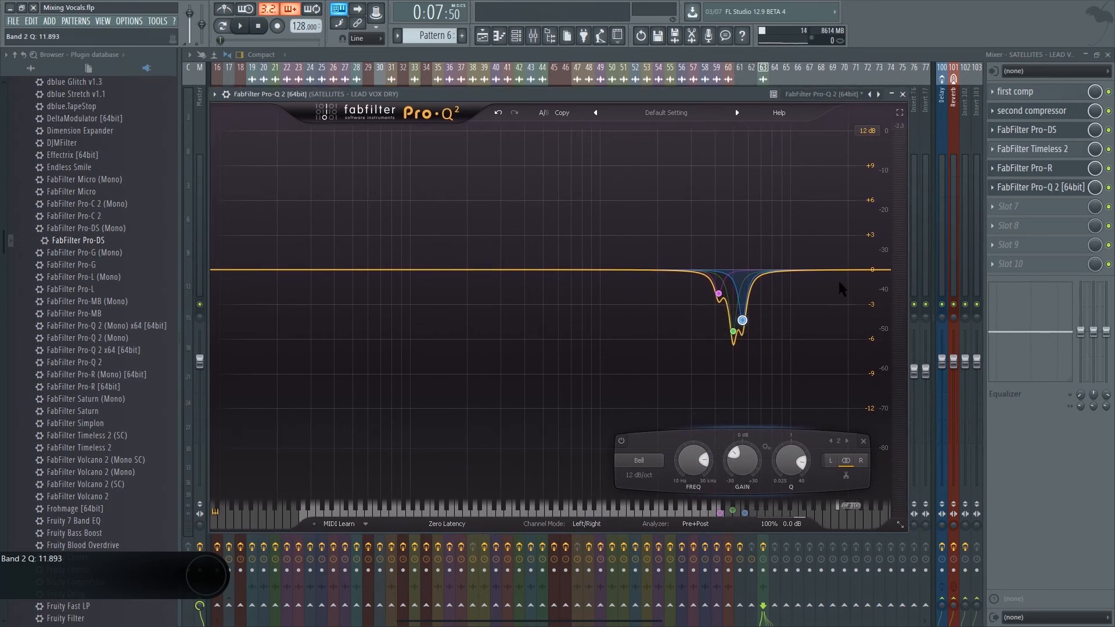
pyautogui.click(806, 269)
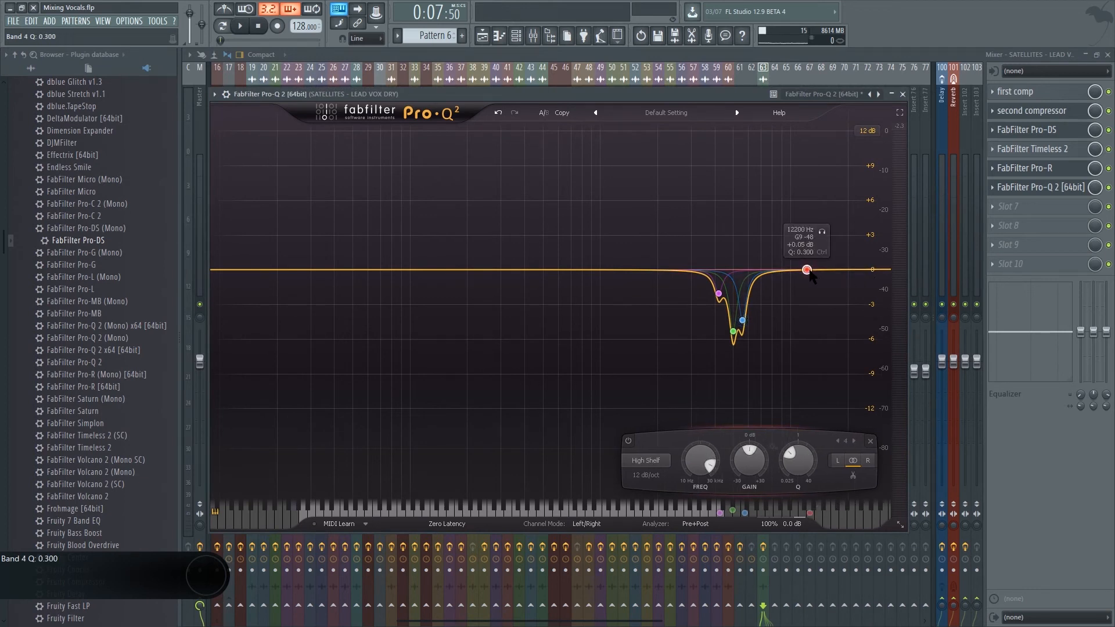
pyautogui.moveTo(808, 271); pyautogui.dragTo(816, 266)
pyautogui.moveTo(747, 95); pyautogui.dragTo(775, 103)
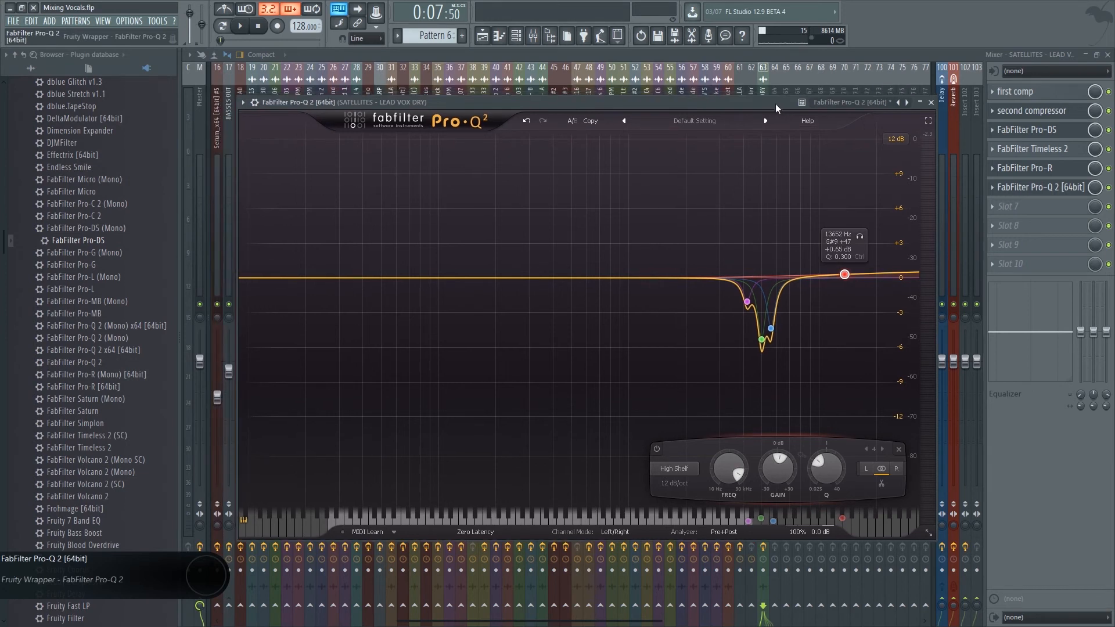
pyautogui.moveTo(846, 280); pyautogui.dragTo(844, 280)
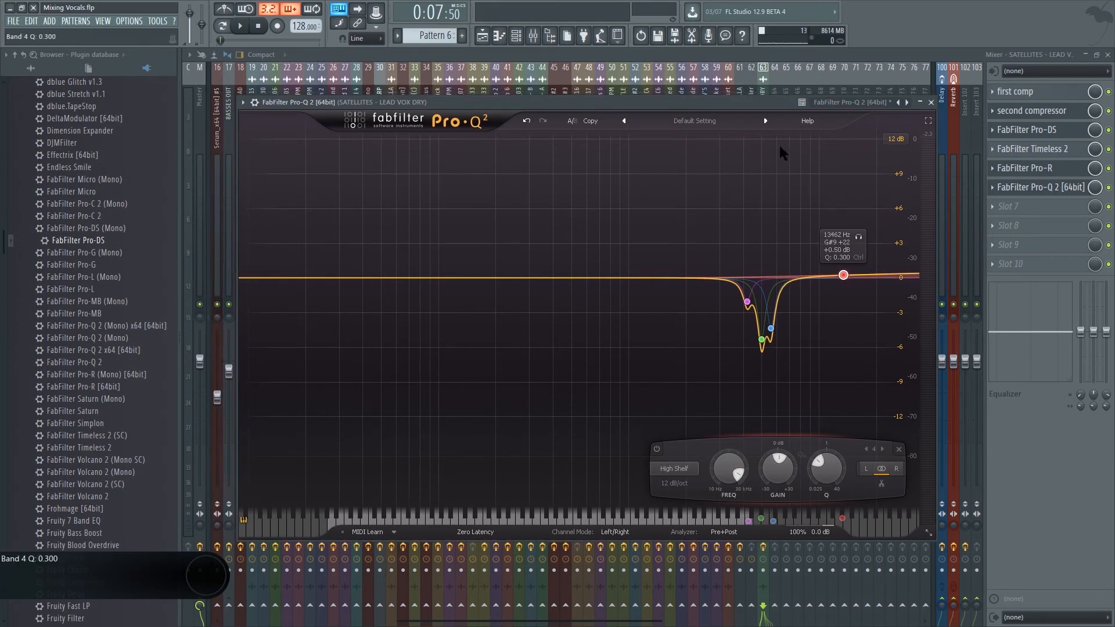
pyautogui.moveTo(766, 103); pyautogui.dragTo(758, 102)
pyautogui.press('space')
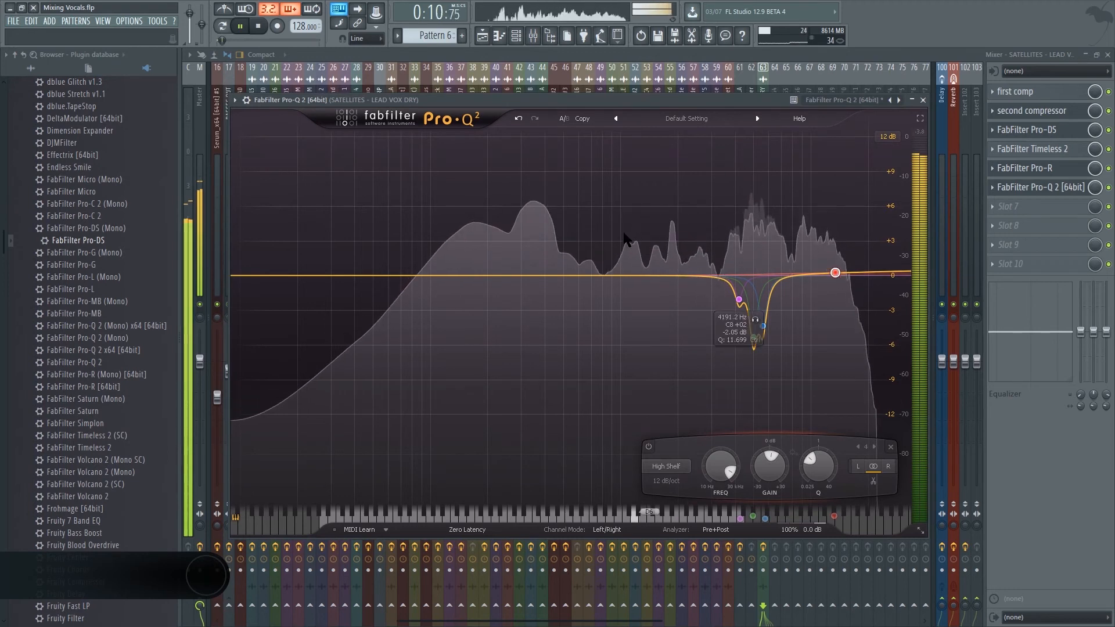
pyautogui.press('space')
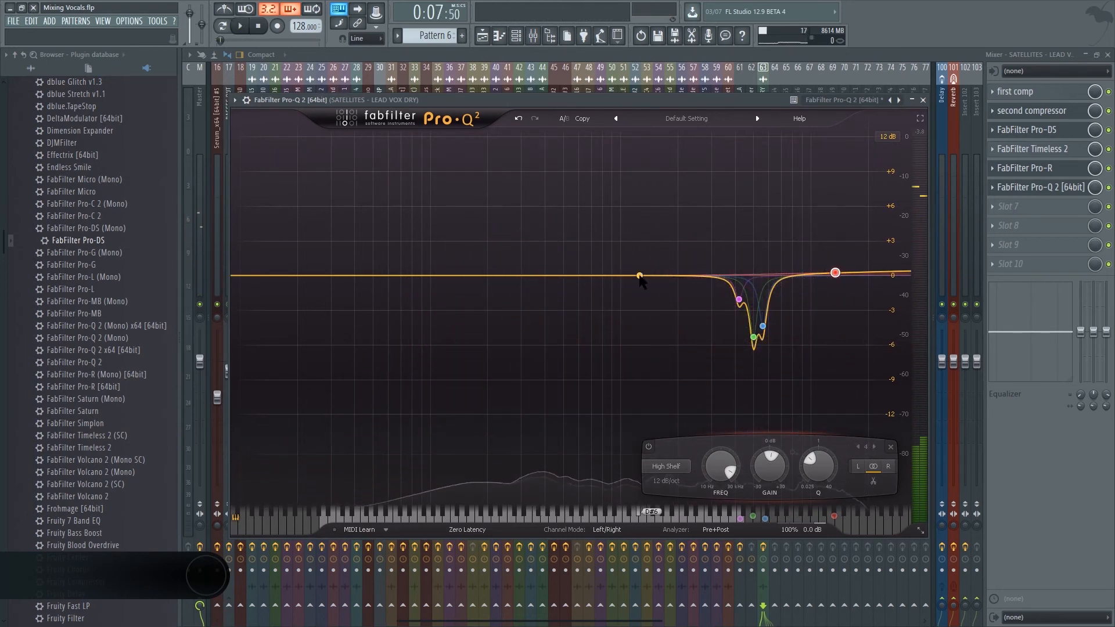
# Step: Add a subtle bell boost of about +0.30 dB at 1803 Hz with Q 2.436 and play the vocal
pyautogui.click(667, 270)
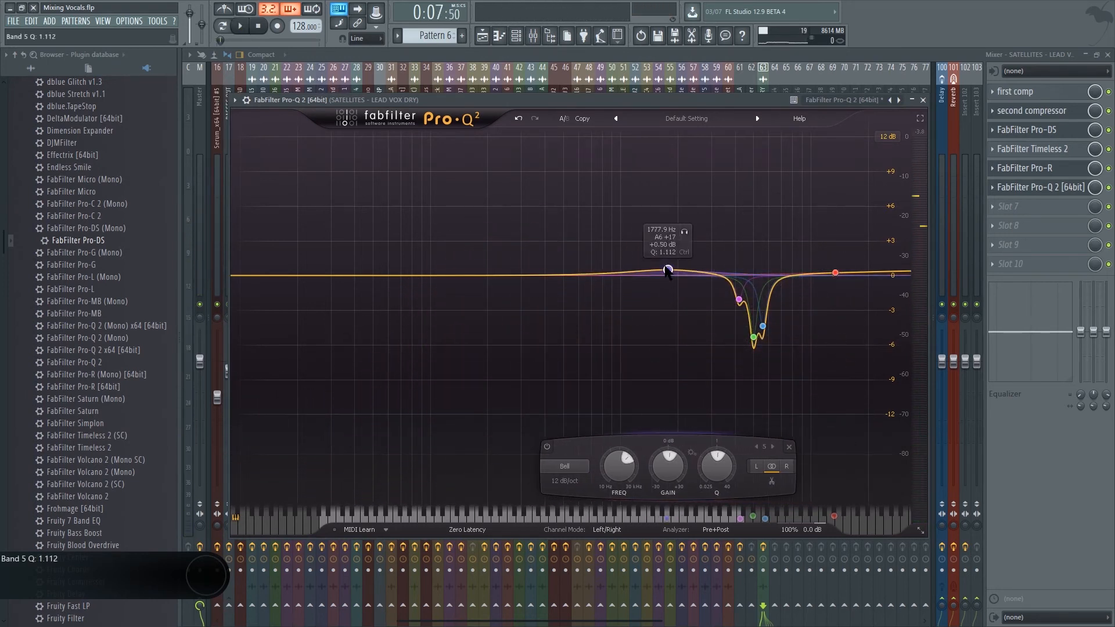
pyautogui.scroll(3, 668, 270)
pyautogui.scroll(3, 669, 270)
pyautogui.press('space')
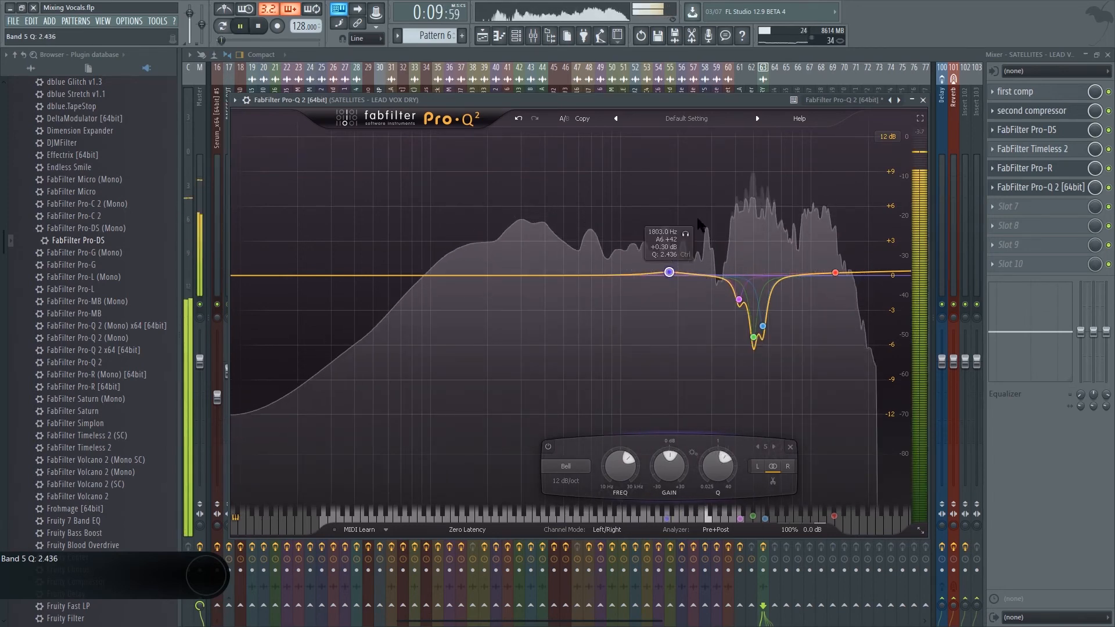
pyautogui.moveTo(692, 99); pyautogui.dragTo(673, 100)
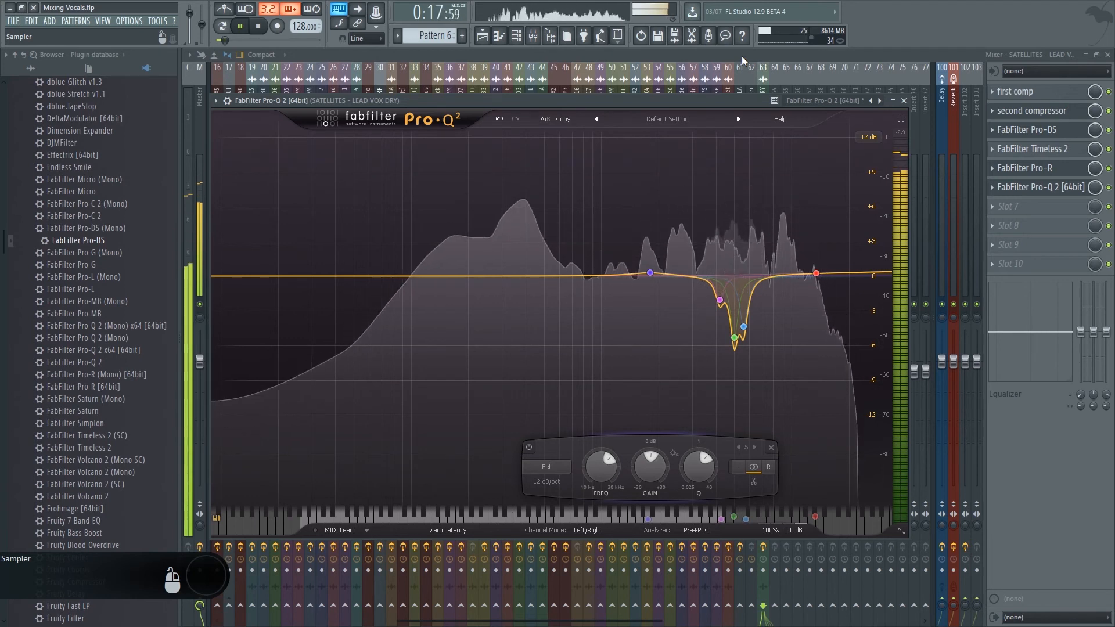
pyautogui.press('space')
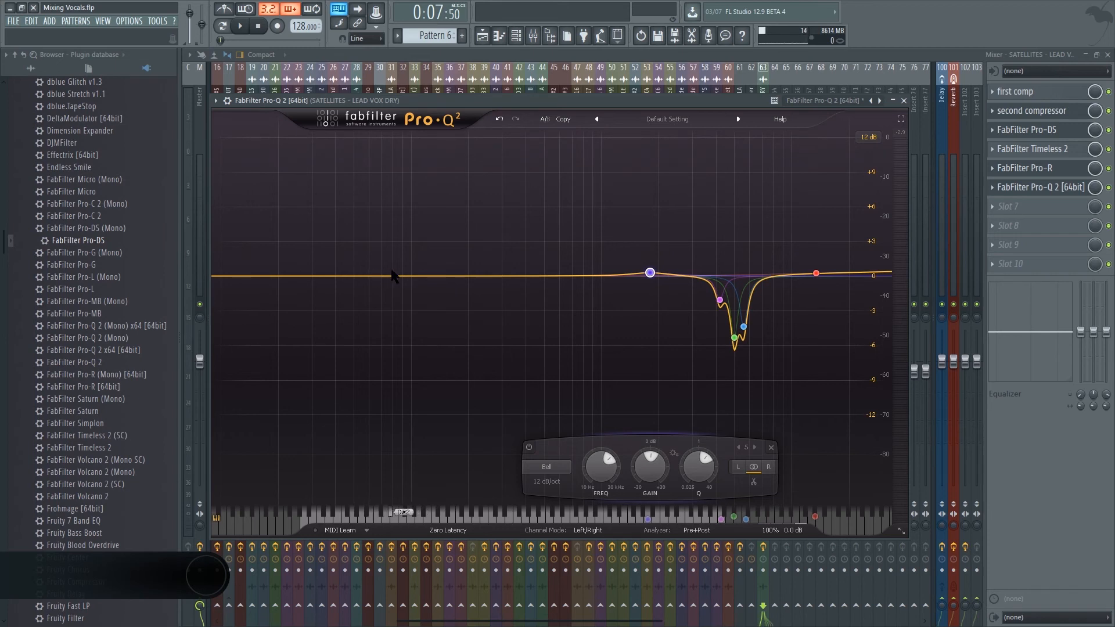
# Step: Add a low bell band of about +2.06 dB, set its frequency to 120.93 Hz and start playback
pyautogui.press('space')
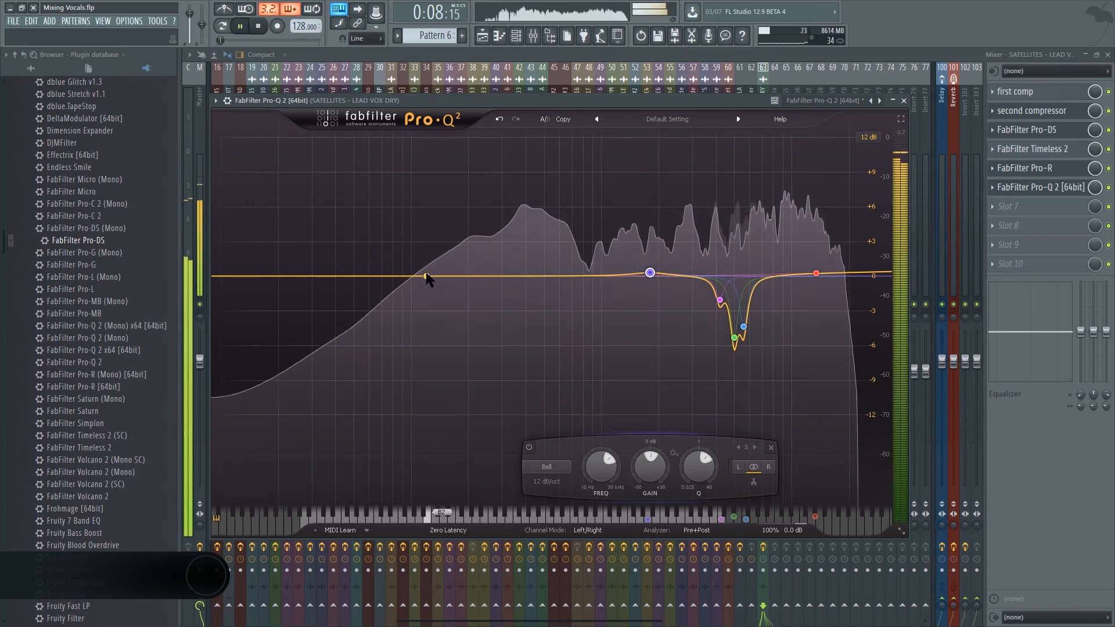
pyautogui.press('space')
pyautogui.moveTo(427, 276)
pyautogui.mouseDown()
pyautogui.moveTo(427, 262)
pyautogui.moveTo(391, 253)
pyautogui.moveTo(423, 245)
pyautogui.moveTo(429, 256)
pyautogui.mouseUp()
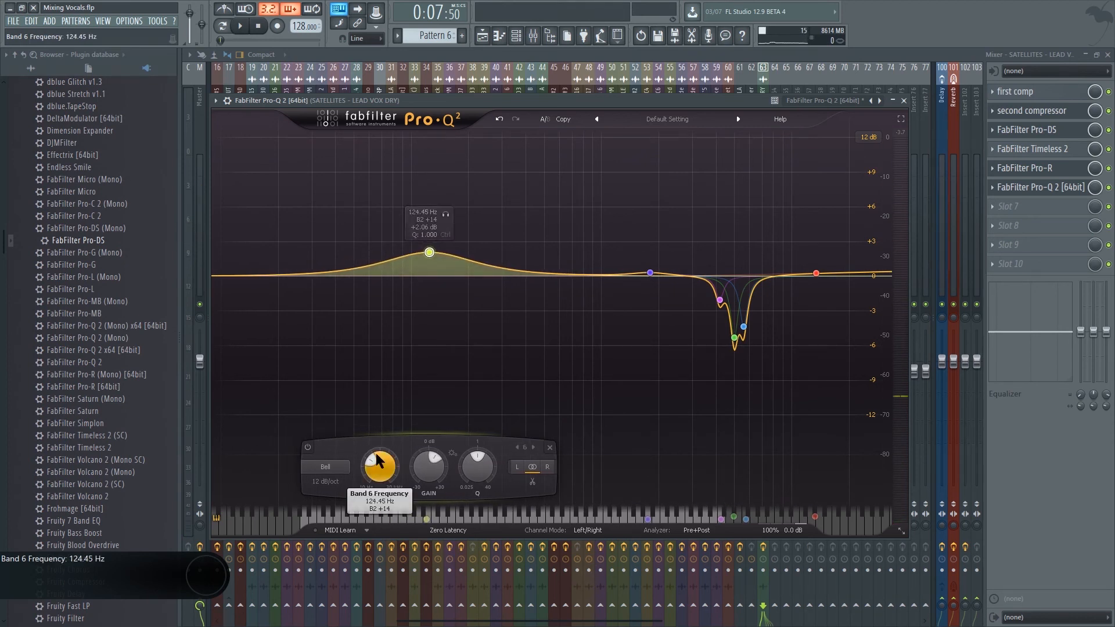
pyautogui.scroll(-3, 375, 453)
pyautogui.press('space')
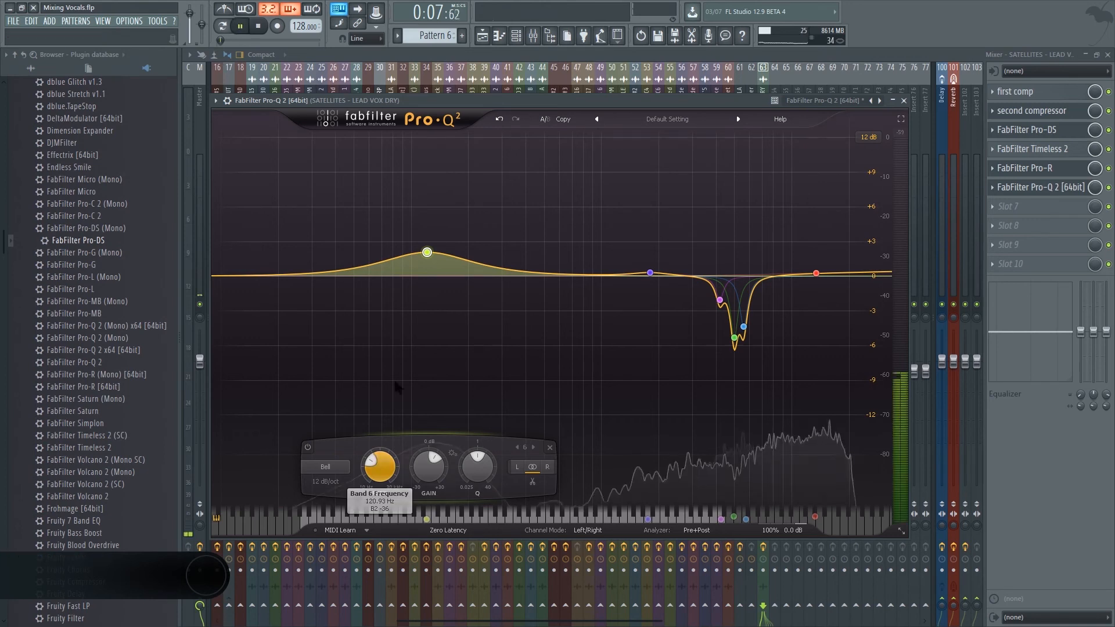
# Step: Audition the low bell boosted to about +10.6 dB, narrow it to Q 2.590 and reduce it to about +0.60 dB at 117.58 Hz
pyautogui.moveTo(425, 253); pyautogui.dragTo(425, 155)
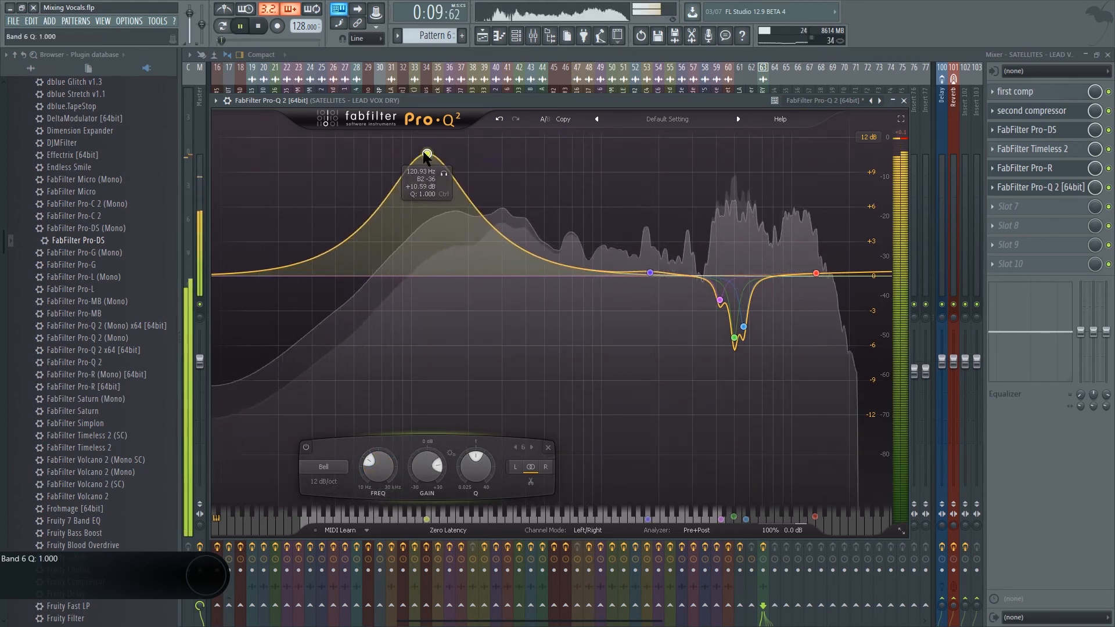
pyautogui.press('space')
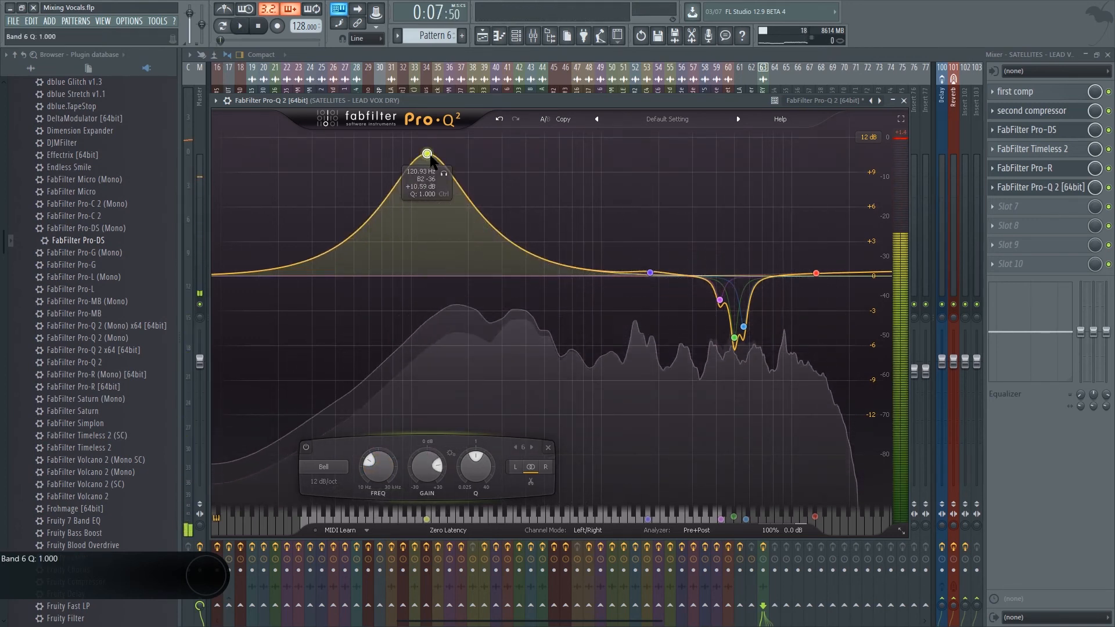
pyautogui.scroll(4, 428, 154)
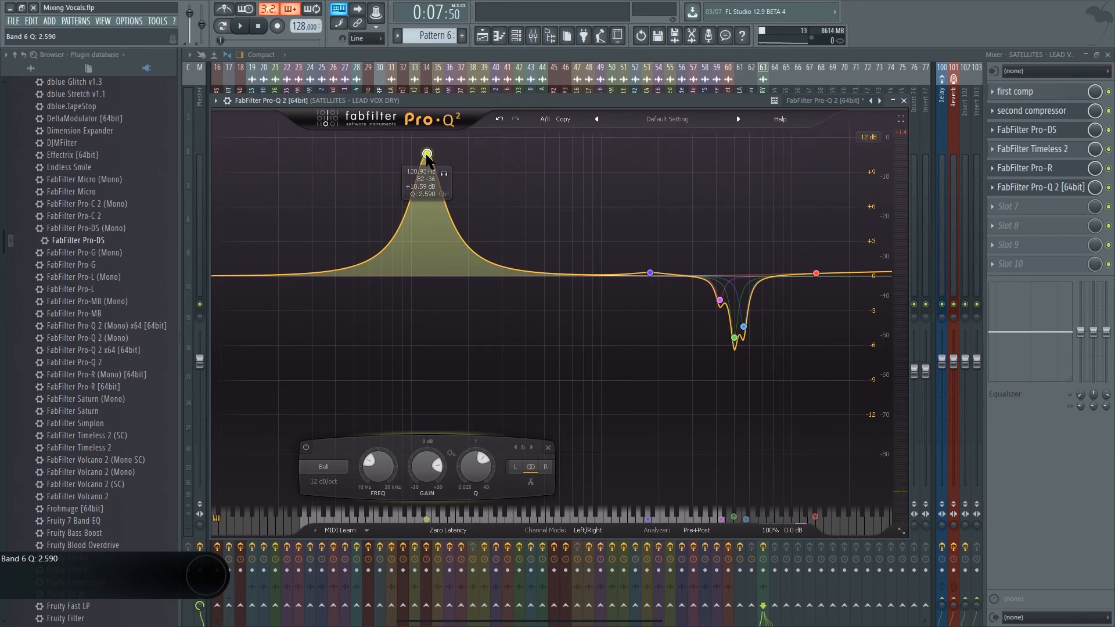
pyautogui.moveTo(427, 155); pyautogui.dragTo(425, 271)
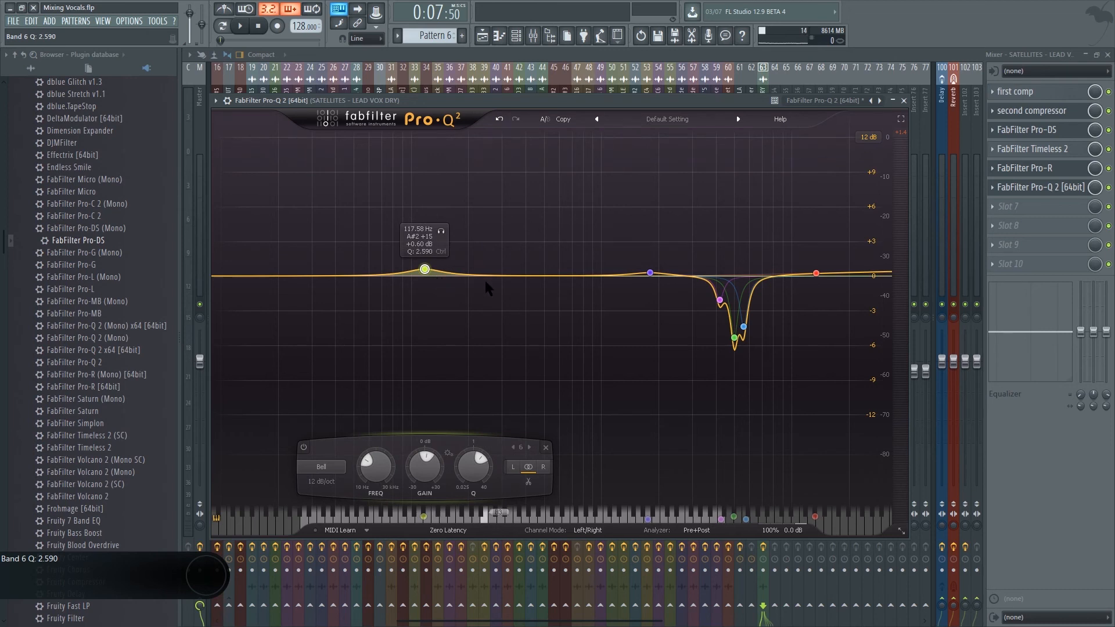
# Step: Add a bell band of about +0.50 dB at 239.80 Hz, narrow it slightly to Q 1.135 and start playback
pyautogui.doubleClick(522, 269)
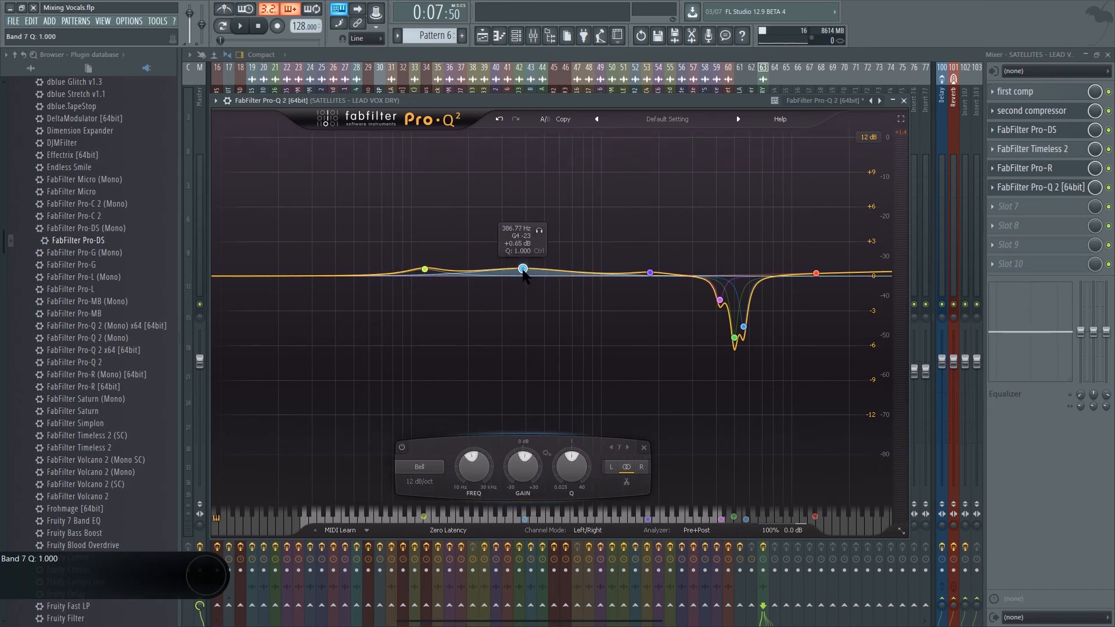
pyautogui.moveTo(523, 269); pyautogui.dragTo(484, 273)
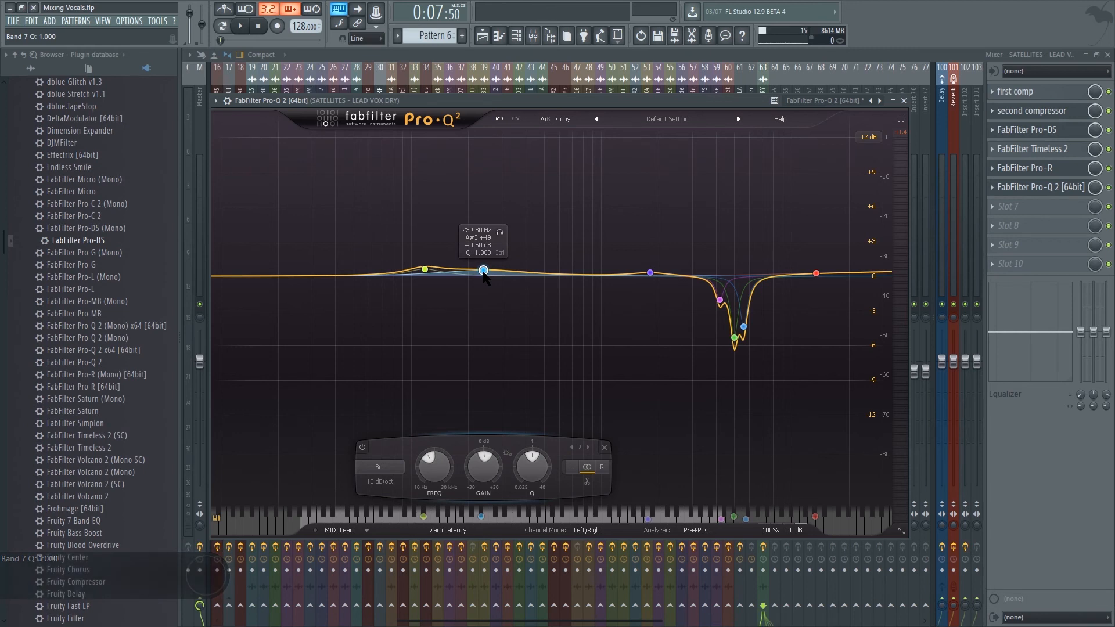
pyautogui.scroll(2, 484, 271)
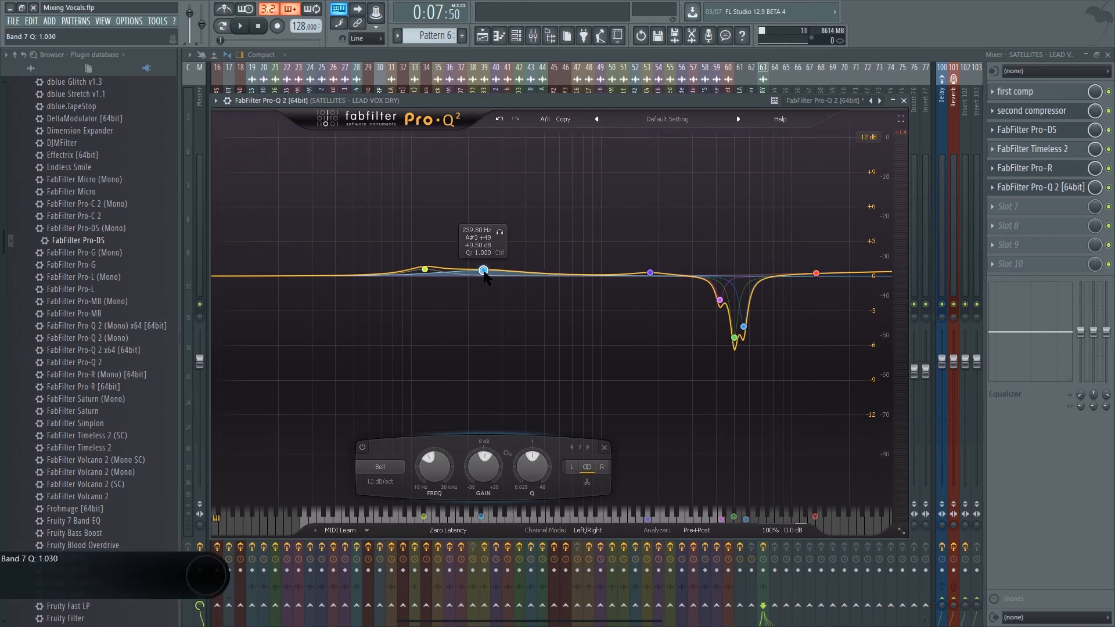
pyautogui.press('space')
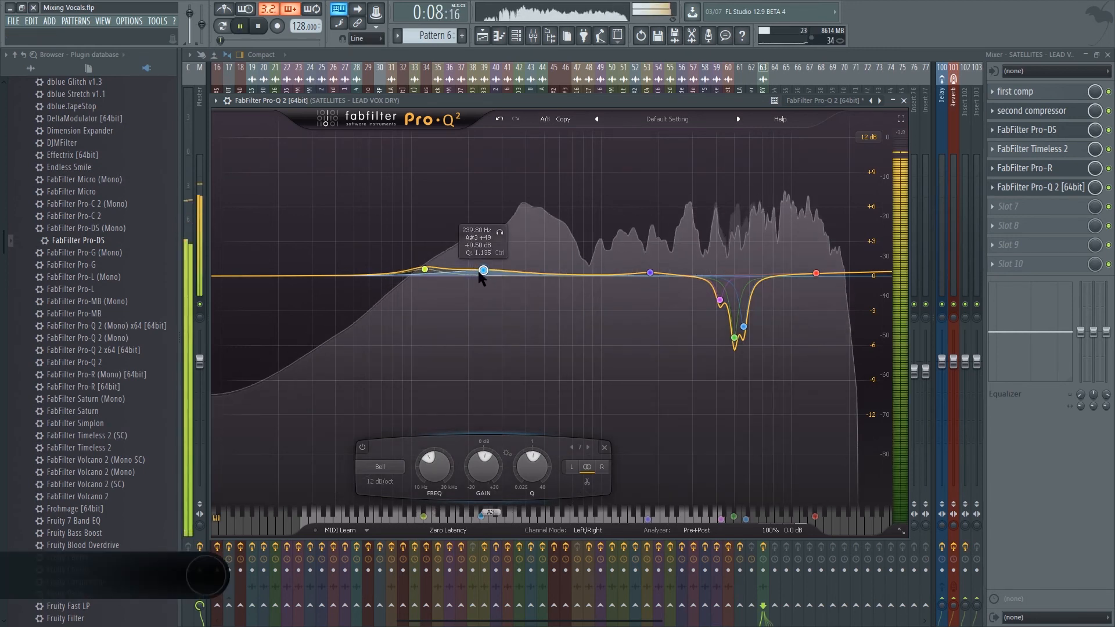
# Step: Audition the new low-mid bell boosted to about +5.67 dB at 236.46 Hz and narrow it to Q 2.605
pyautogui.moveTo(482, 271); pyautogui.dragTo(480, 210)
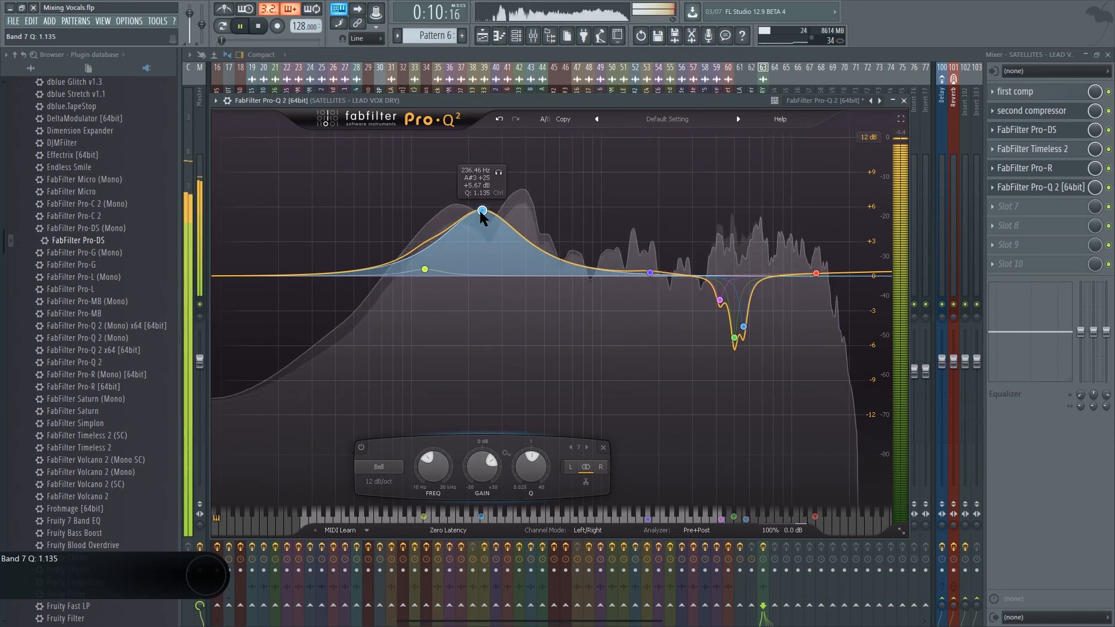
pyautogui.press('space')
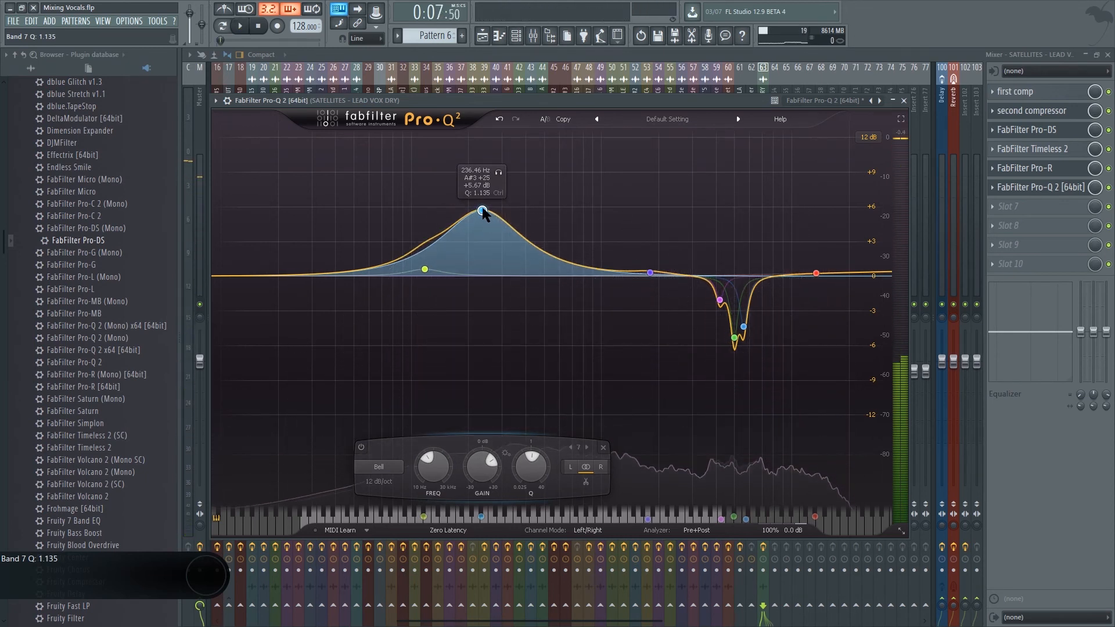
pyautogui.scroll(8, 482, 211)
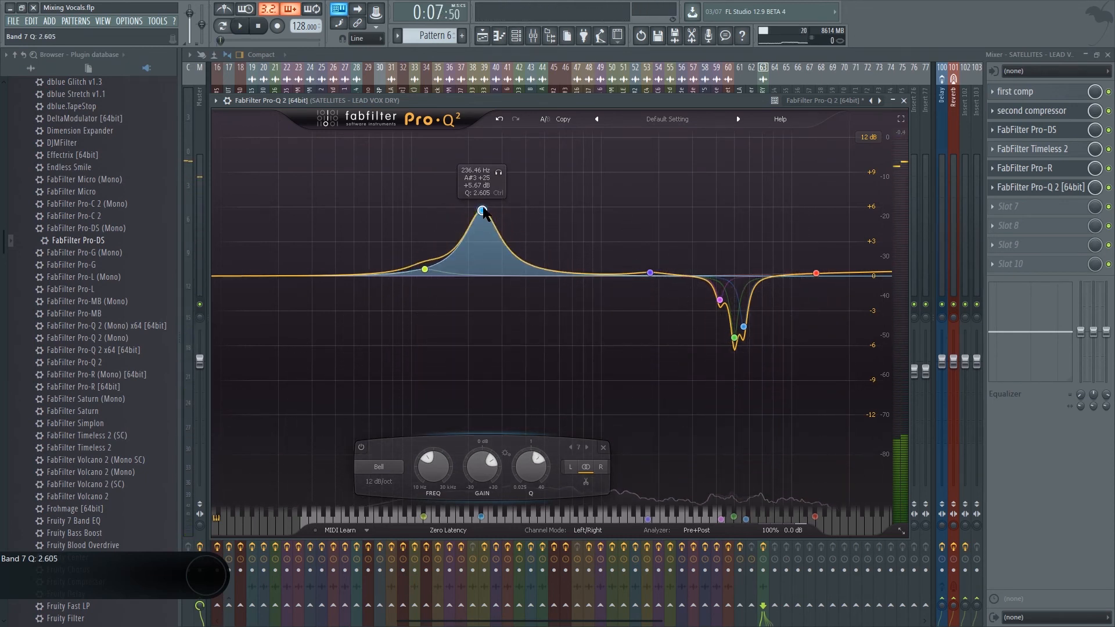
# Step: Turn the low-mid bell into a narrow, shallow cut at about 241.50 Hz with Q 8.009 and audition the vocal
pyautogui.moveTo(482, 211); pyautogui.dragTo(485, 294)
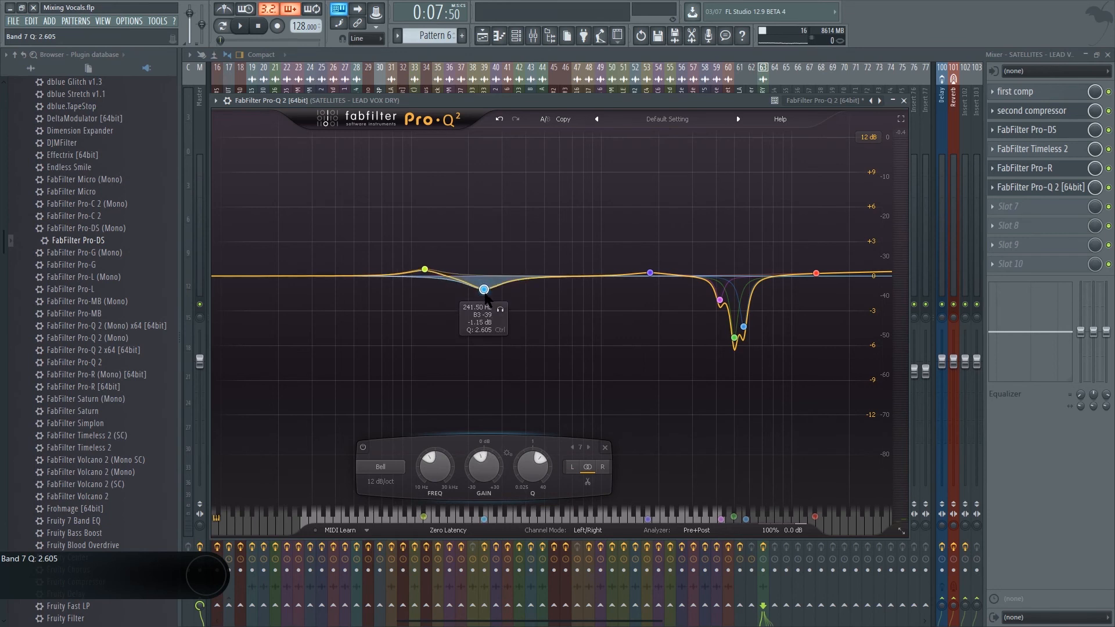
pyautogui.scroll(5, 486, 295)
pyautogui.press('space')
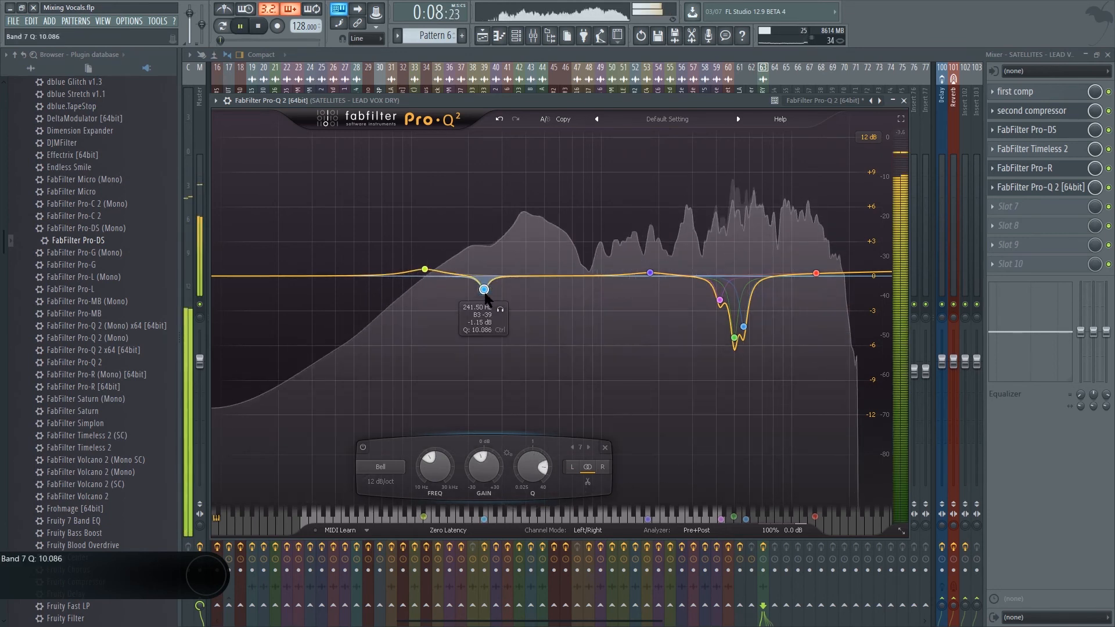
pyautogui.moveTo(485, 293); pyautogui.dragTo(485, 299)
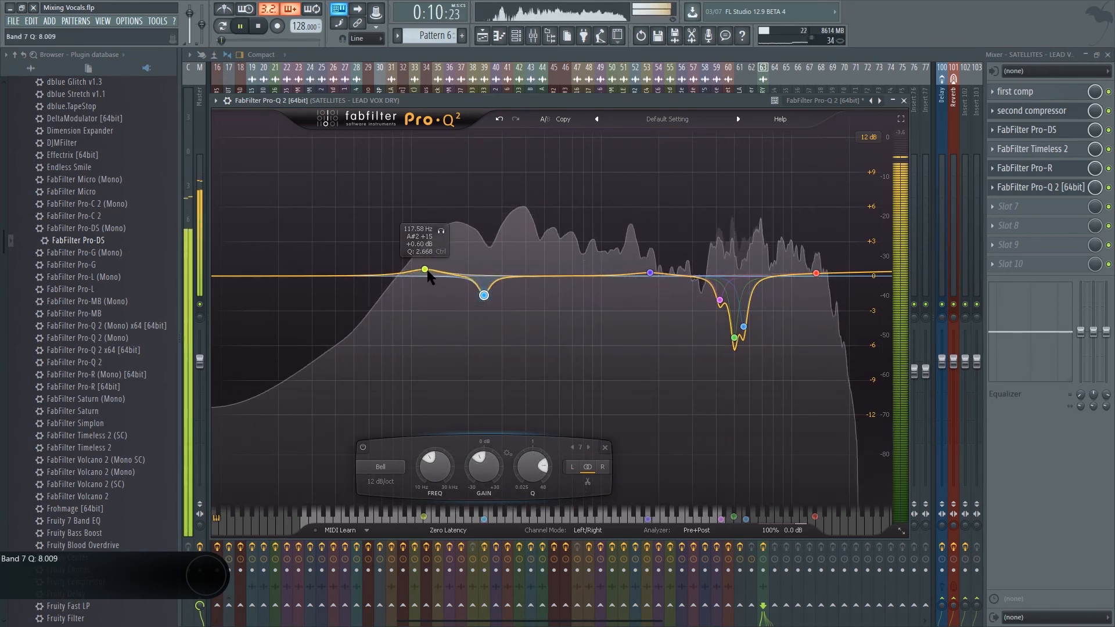
pyautogui.press('space')
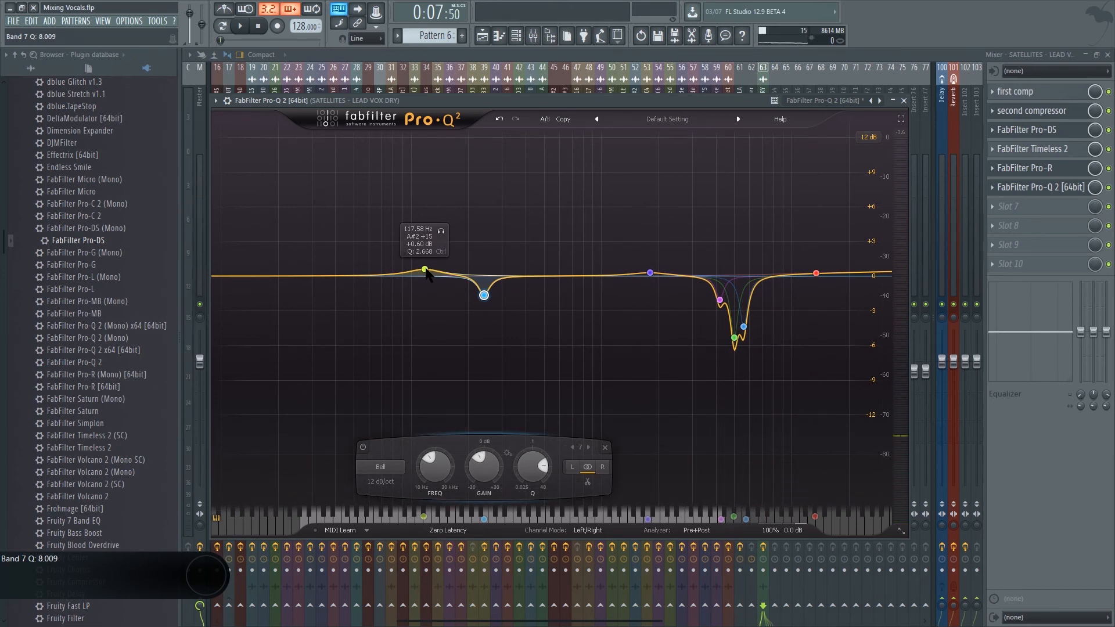
# Step: Shift the high shelf band to a slightly lower frequency, keeping its gentle boost, and close the EQ
pyautogui.click(816, 274)
pyautogui.moveTo(812, 275); pyautogui.dragTo(794, 274)
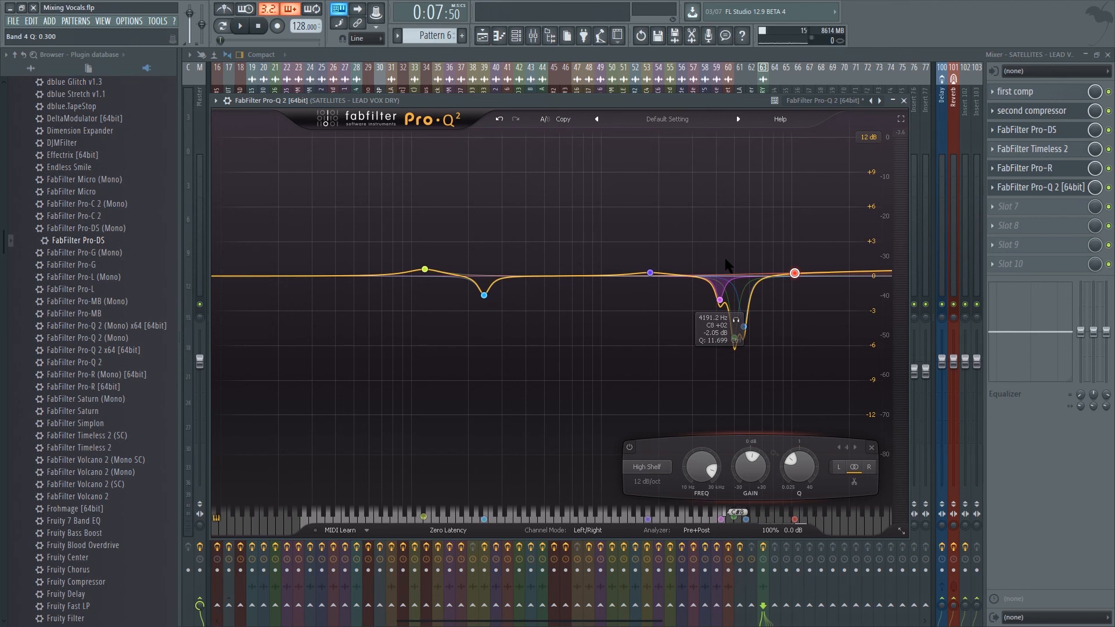
pyautogui.press('Escape')
# Step: Show the playlist and set the playback position to bar 17
pyautogui.click(482, 35)
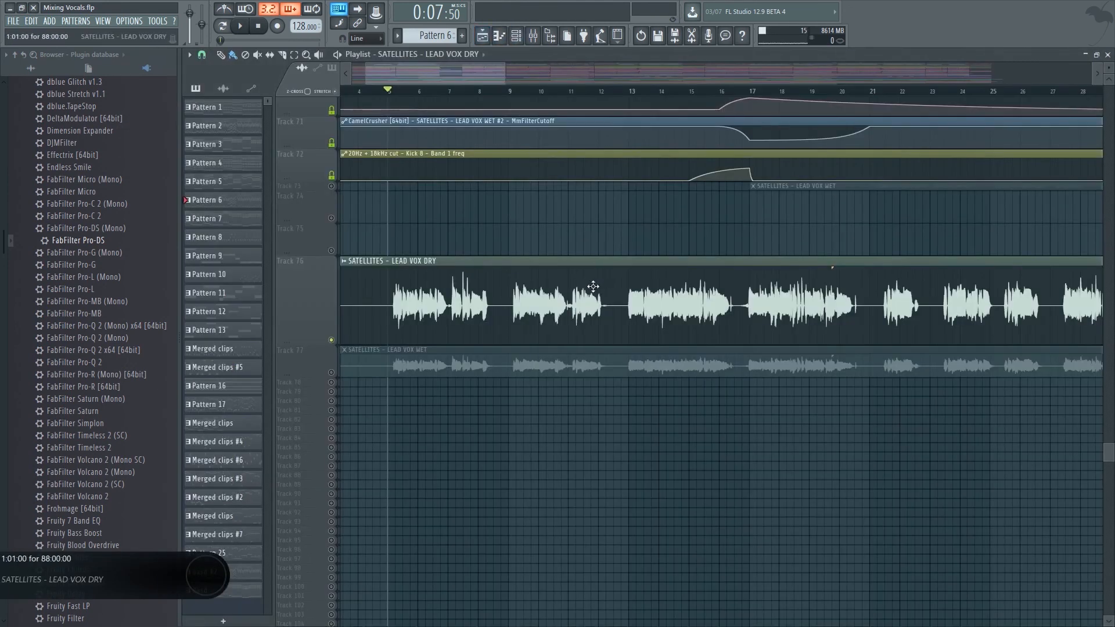
pyautogui.scroll(8, 344, 331)
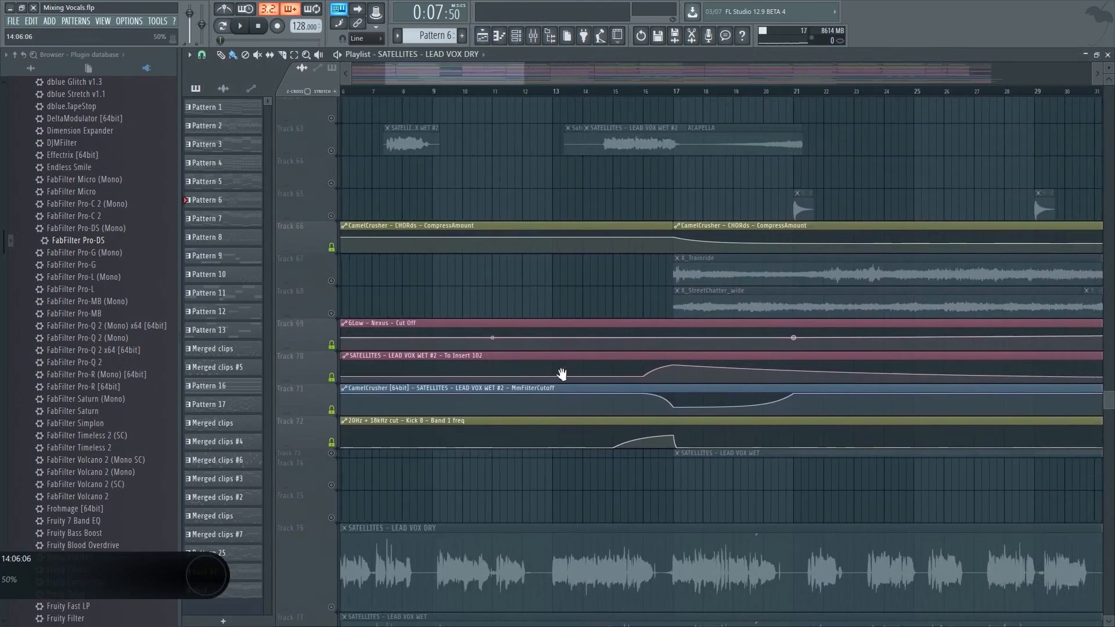
pyautogui.moveTo(562, 374); pyautogui.dragTo(498, 241)
pyautogui.click(584, 90)
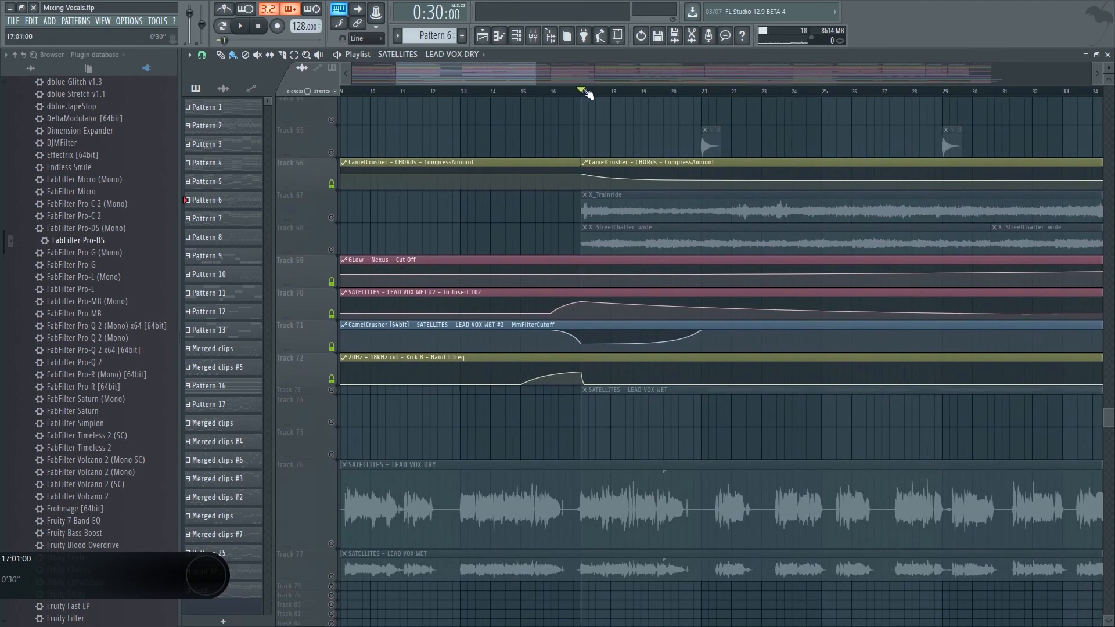
# Step: Solo track 73, which holds the SATELLITES - LEAD VOX WET clip
pyautogui.click(331, 389)
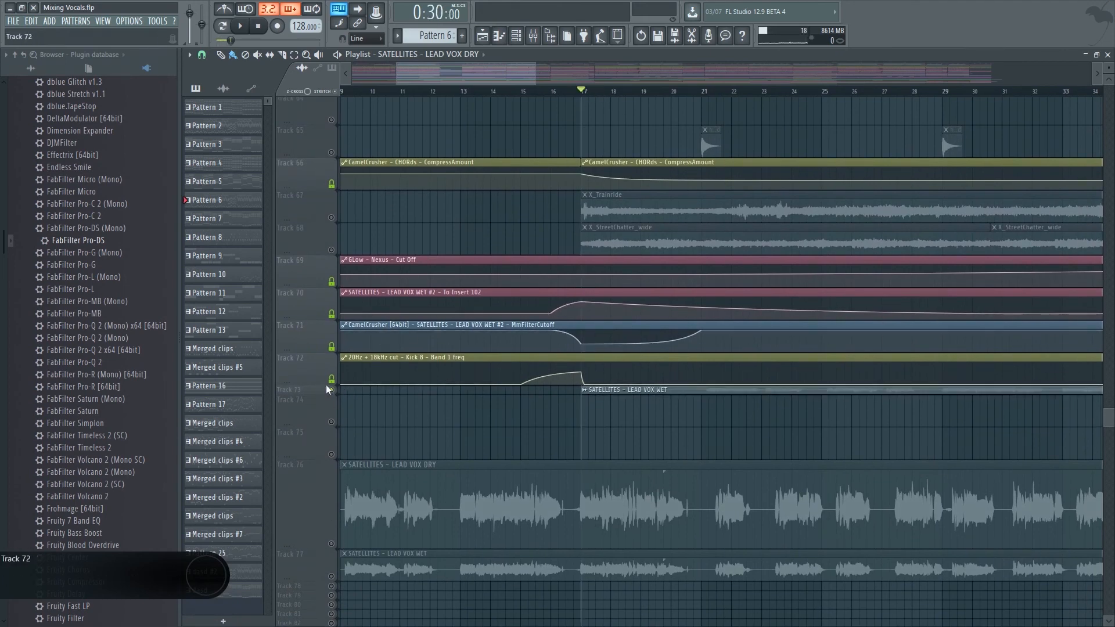
pyautogui.rightClick(331, 390)
pyautogui.rightClick(331, 390)
pyautogui.press('space')
pyautogui.press('space')
pyautogui.moveTo(382, 406); pyautogui.dragTo(370, 425)
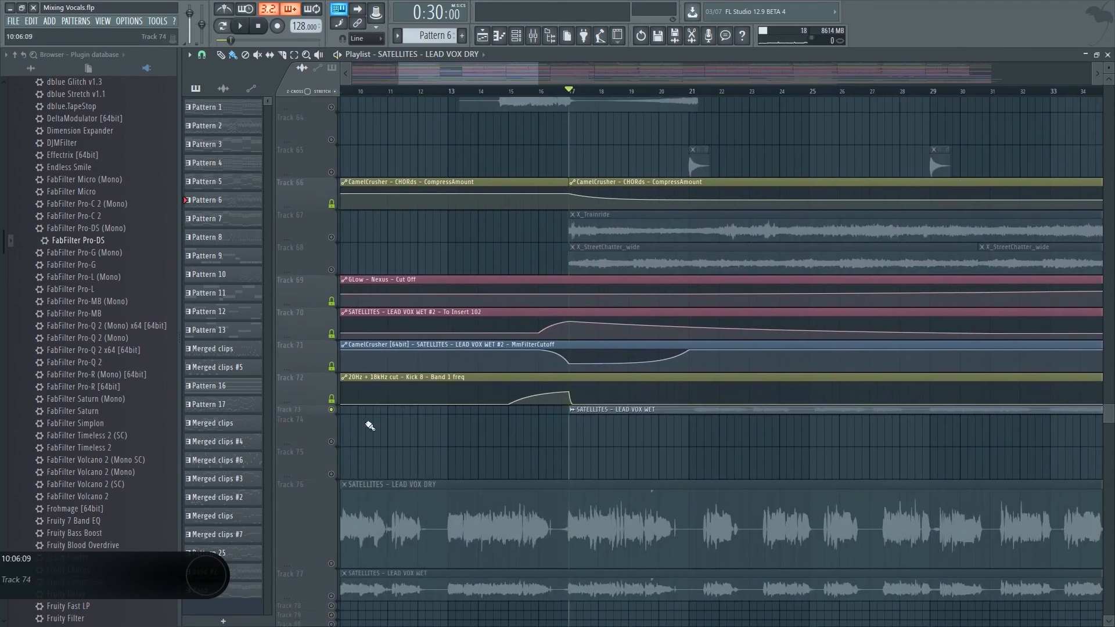
# Step: Unsolo the playlist so the whole arrangement is enabled, and mute the LEAD VOX DRY and LEAD VOX WET tracks 76 and 77
pyautogui.rightClick(337, 411)
pyautogui.click(338, 414)
pyautogui.click(331, 565)
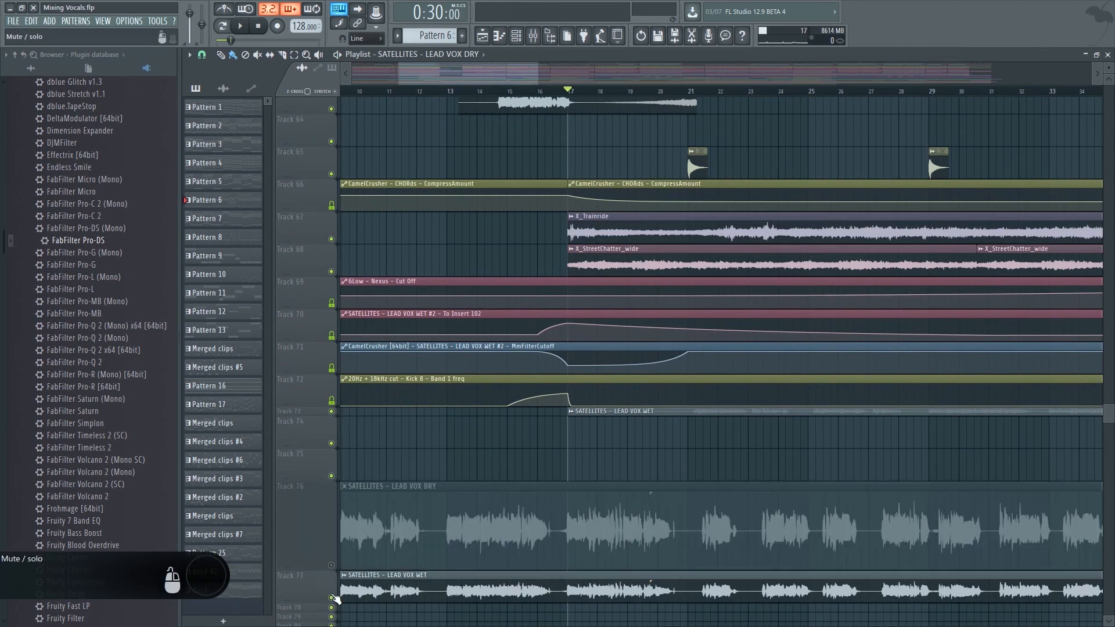
pyautogui.click(331, 597)
# Step: Play the arrangement and move the playback position to bar 20
pyautogui.press('space')
pyautogui.scroll(3, 580, 349)
pyautogui.click(607, 94)
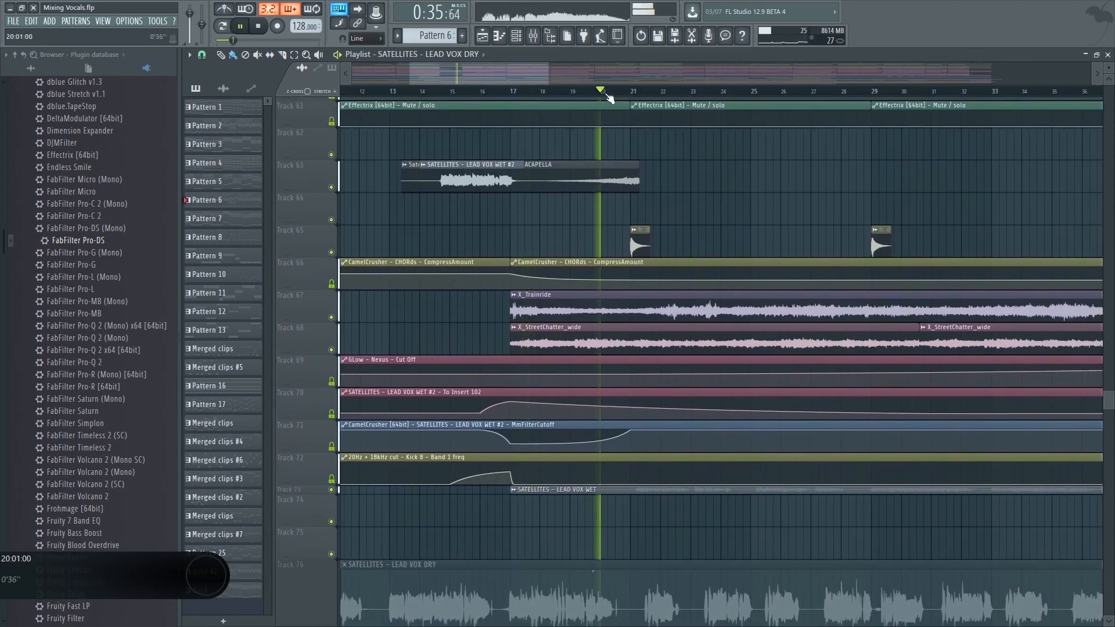
pyautogui.scroll(3, 730, 325)
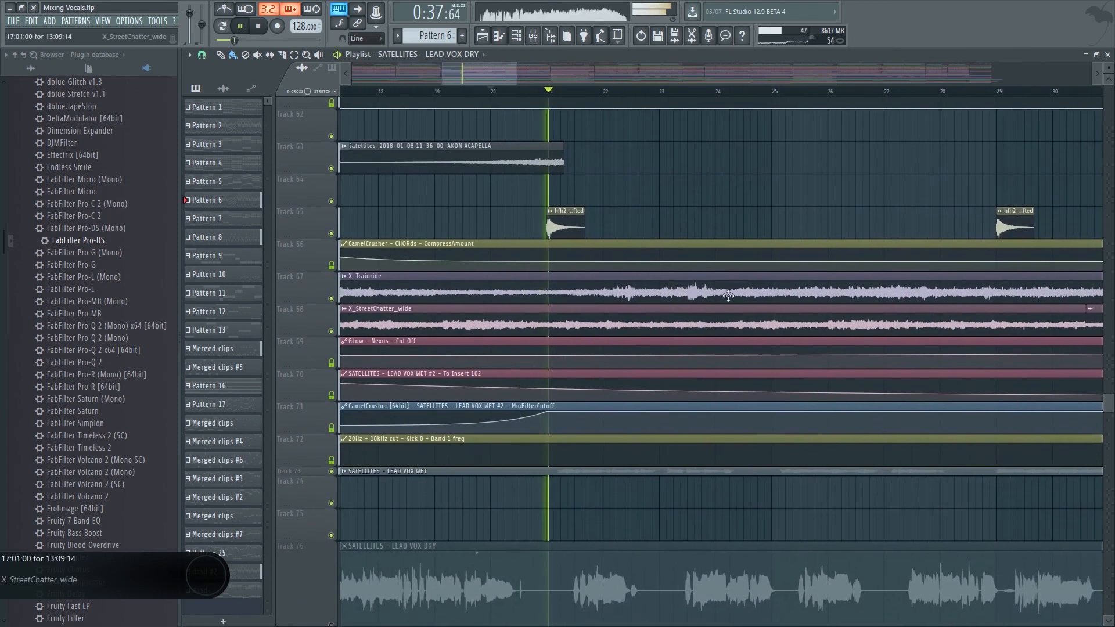
# Step: Check the playing channels in the mixer, select the AKON ACAPELLA insert and stop playback
pyautogui.click(532, 36)
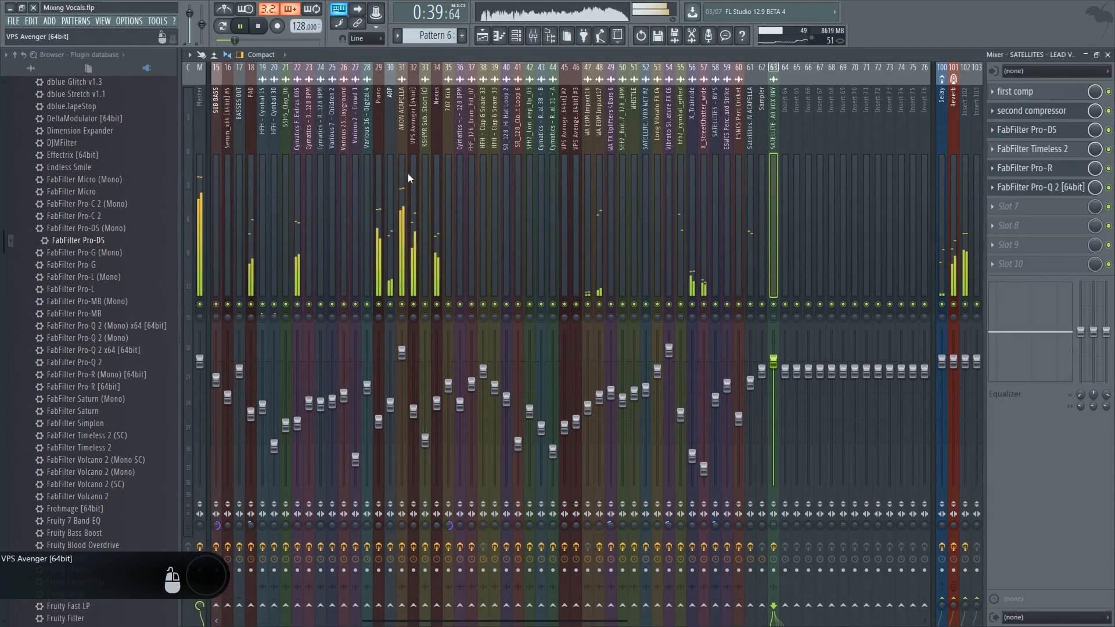
pyautogui.click(482, 36)
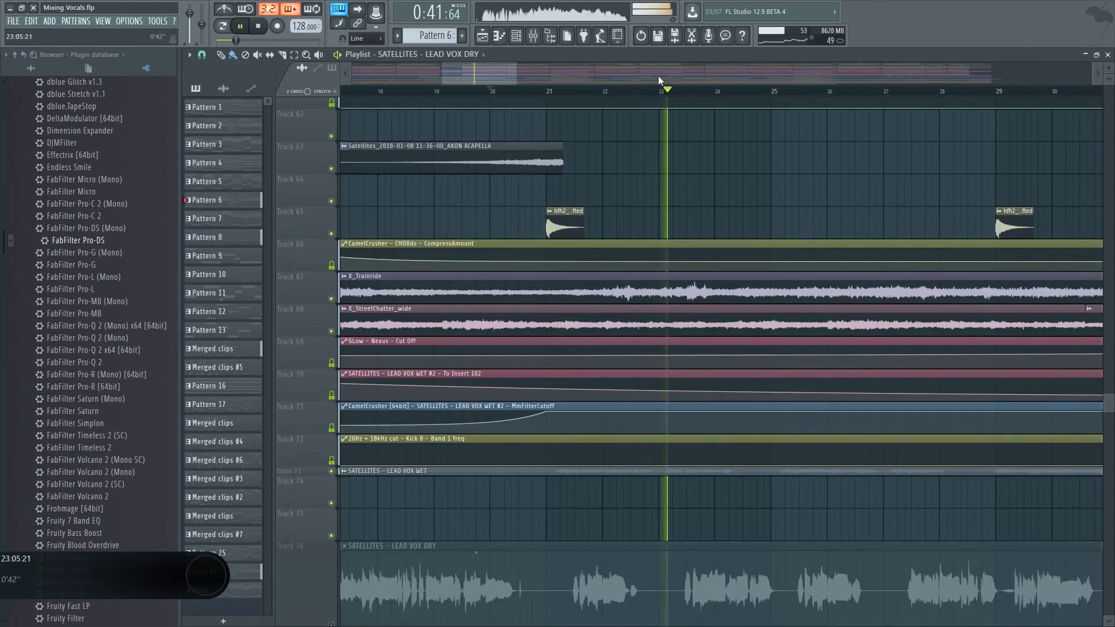
pyautogui.press('F9')
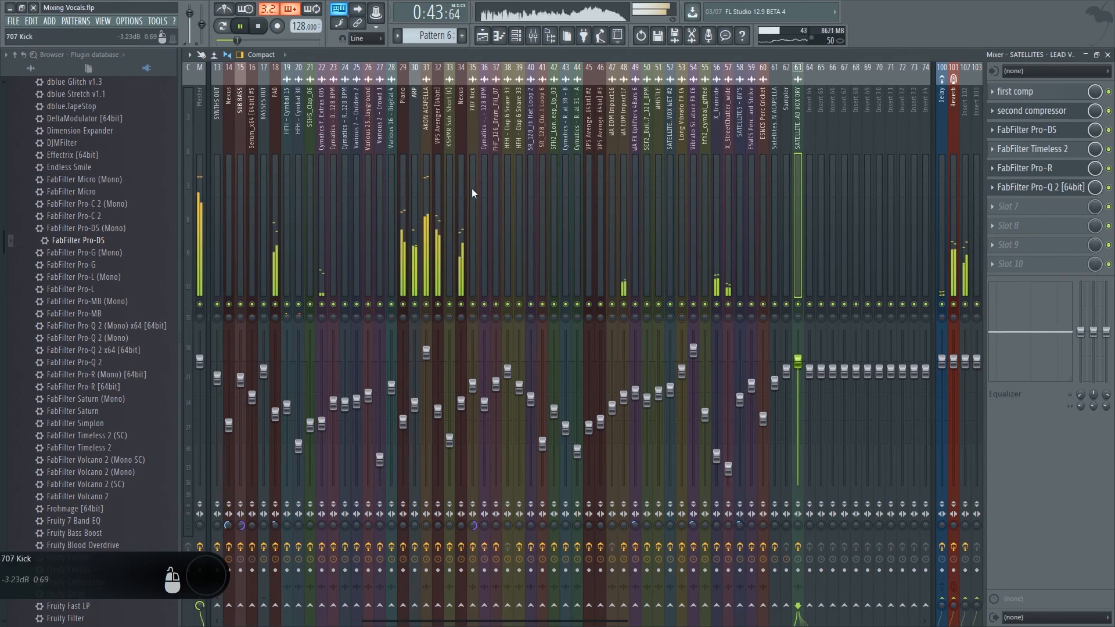
pyautogui.click(425, 168)
pyautogui.press('space')
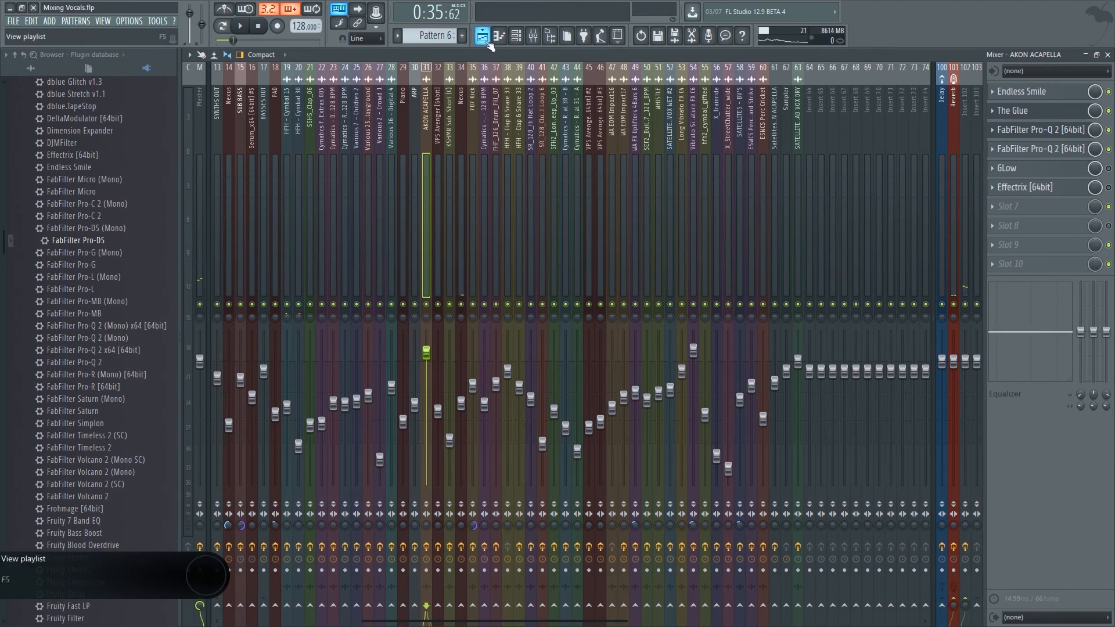
# Step: Return to the playlist, play the full arrangement from bar 29 and stop playback
pyautogui.press('F5')
pyautogui.scroll(-3, 619, 153)
pyautogui.scroll(-2, 619, 152)
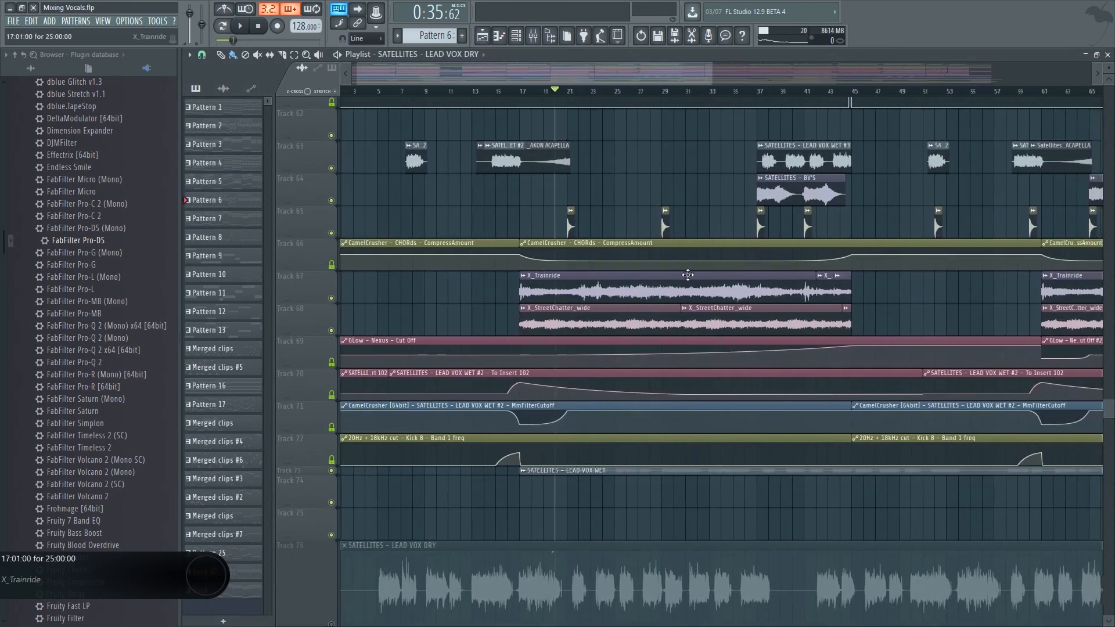
pyautogui.scroll(-3, 618, 153)
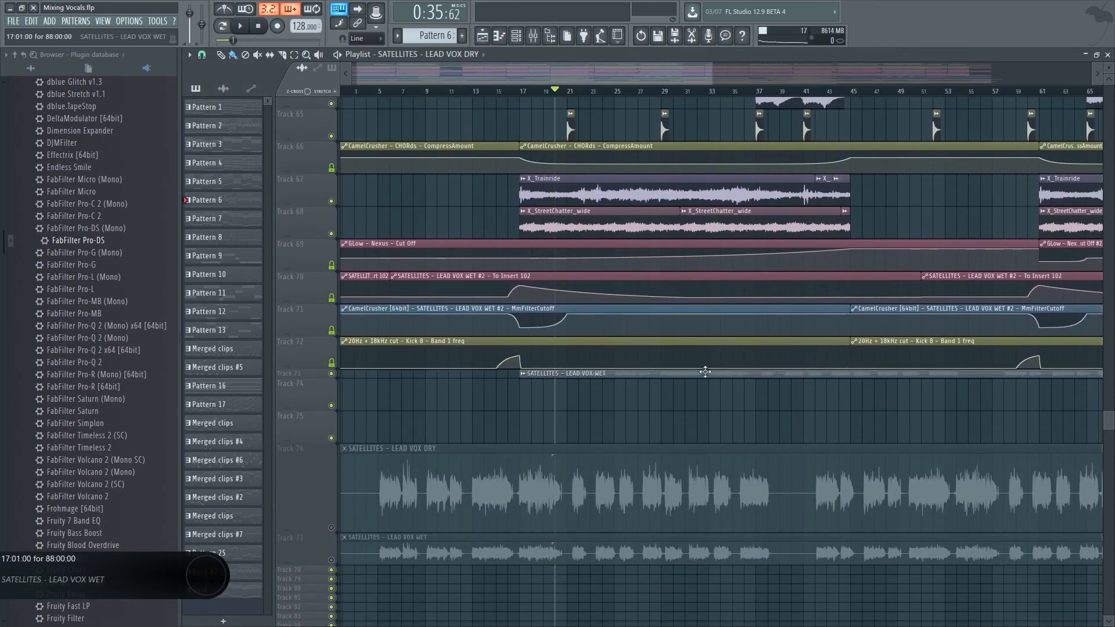
pyautogui.click(675, 94)
pyautogui.press('space')
pyautogui.scroll(3, 731, 244)
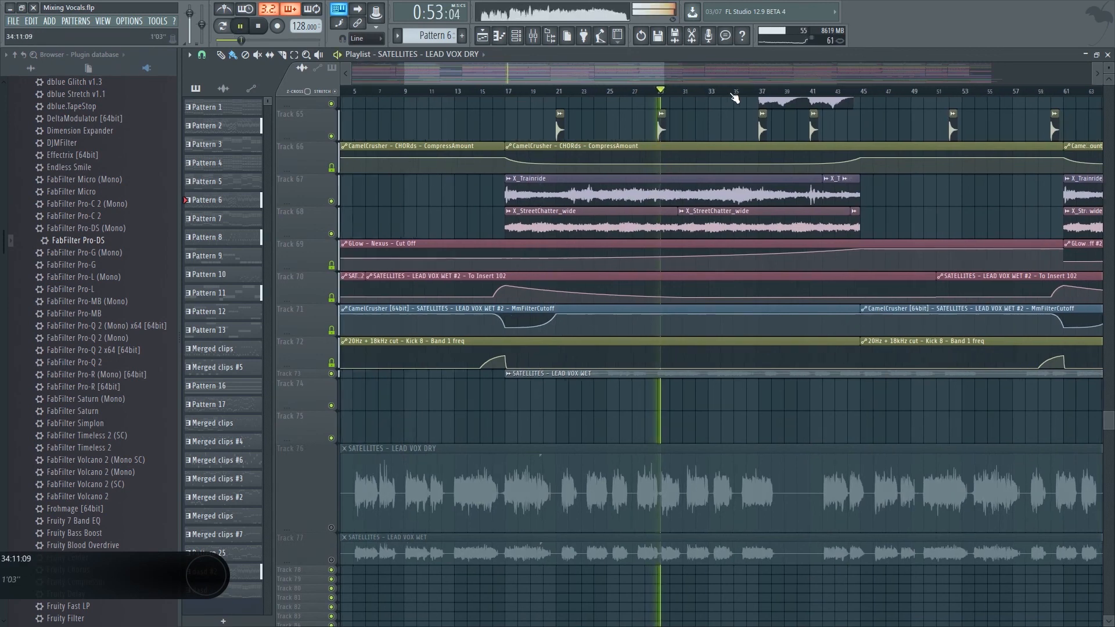
pyautogui.scroll(4, 702, 179)
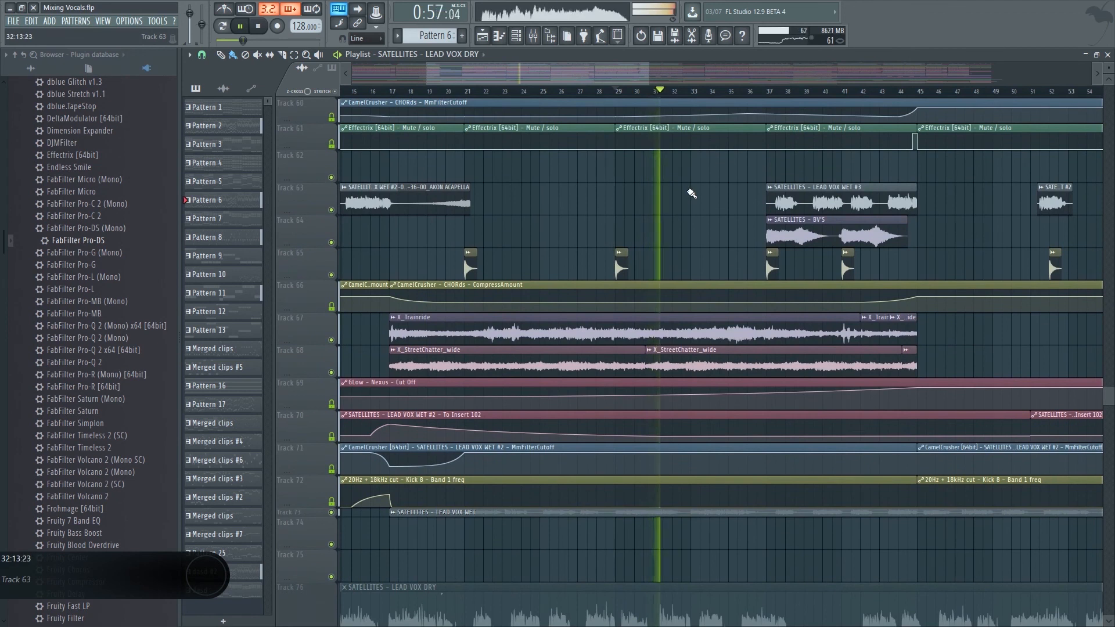
pyautogui.press('space')
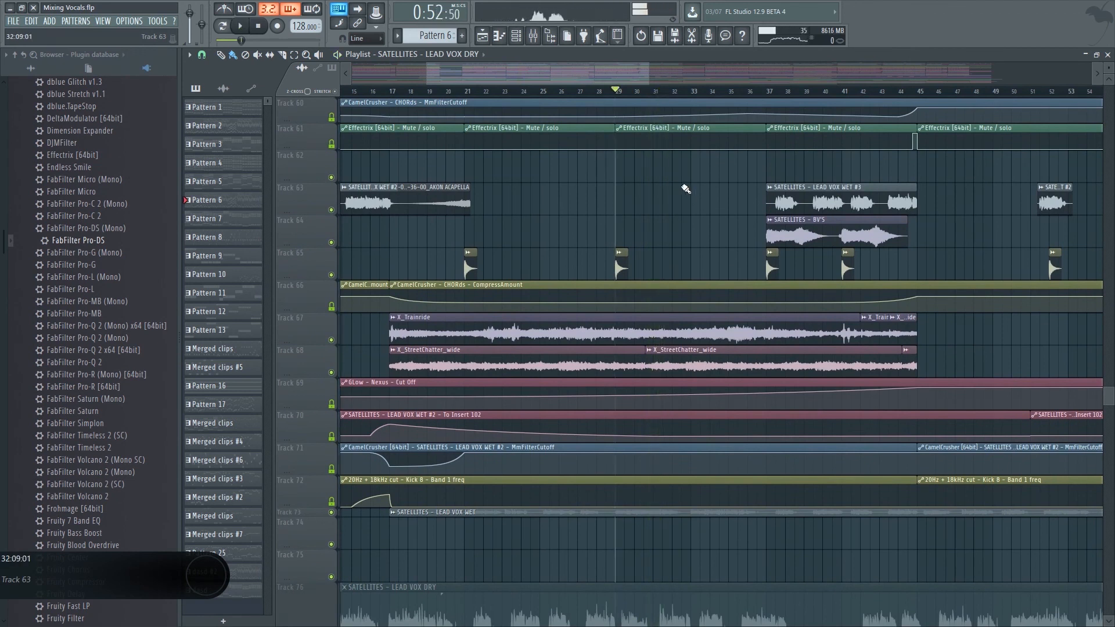